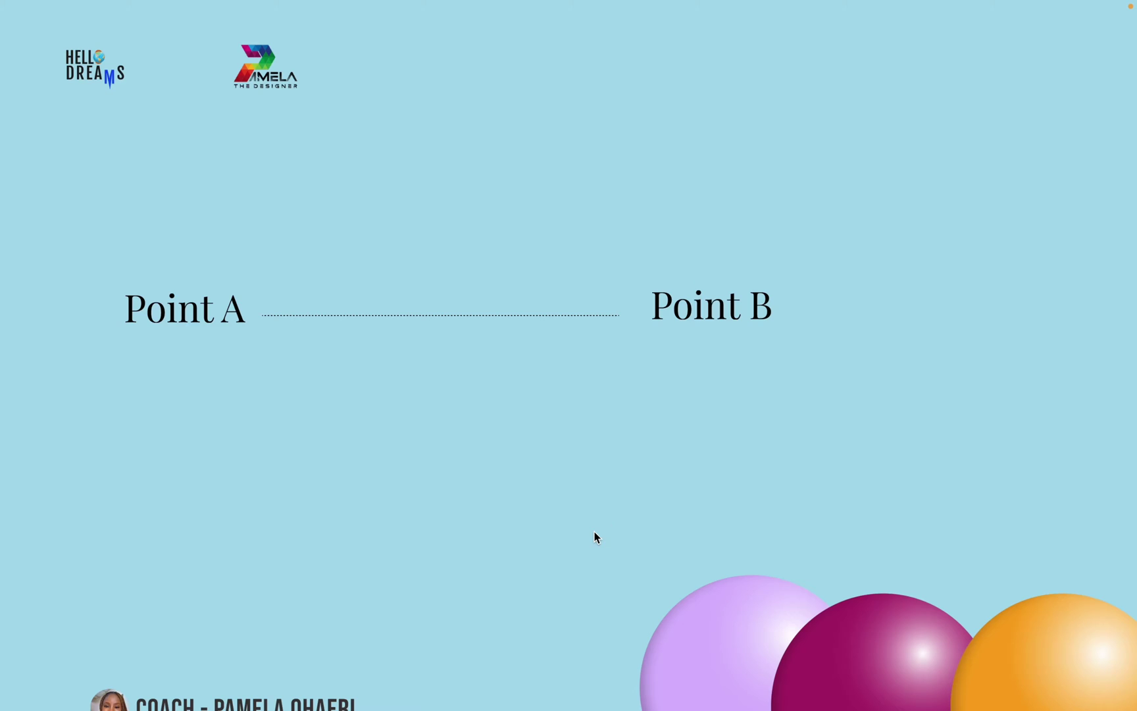
Advance from the Point A to Point B slide to the User Experience slide.
key(Right)
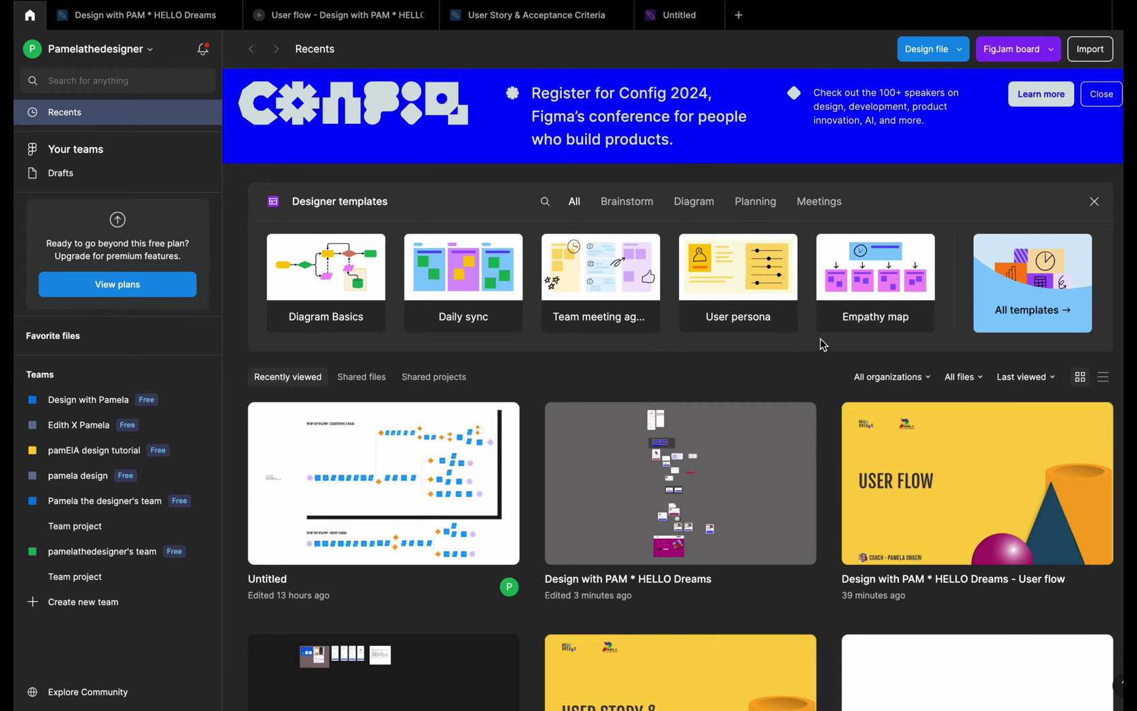
Create a new blank FigJam board from the Drafts page.
click(75, 177)
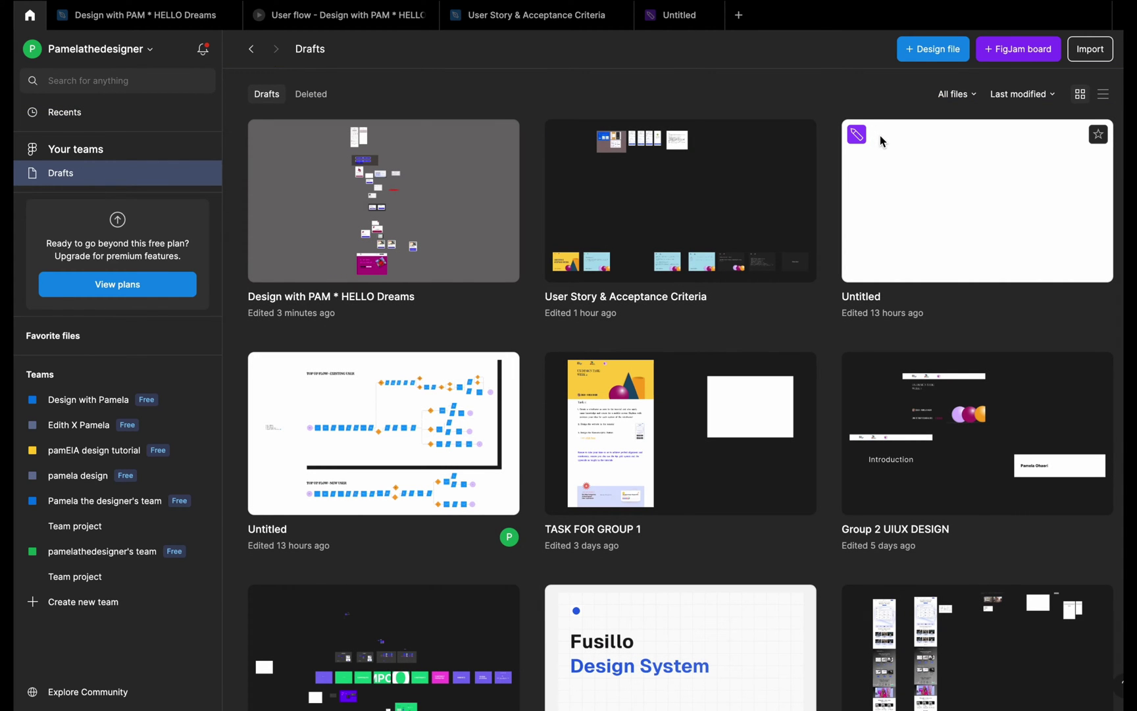
click(1031, 52)
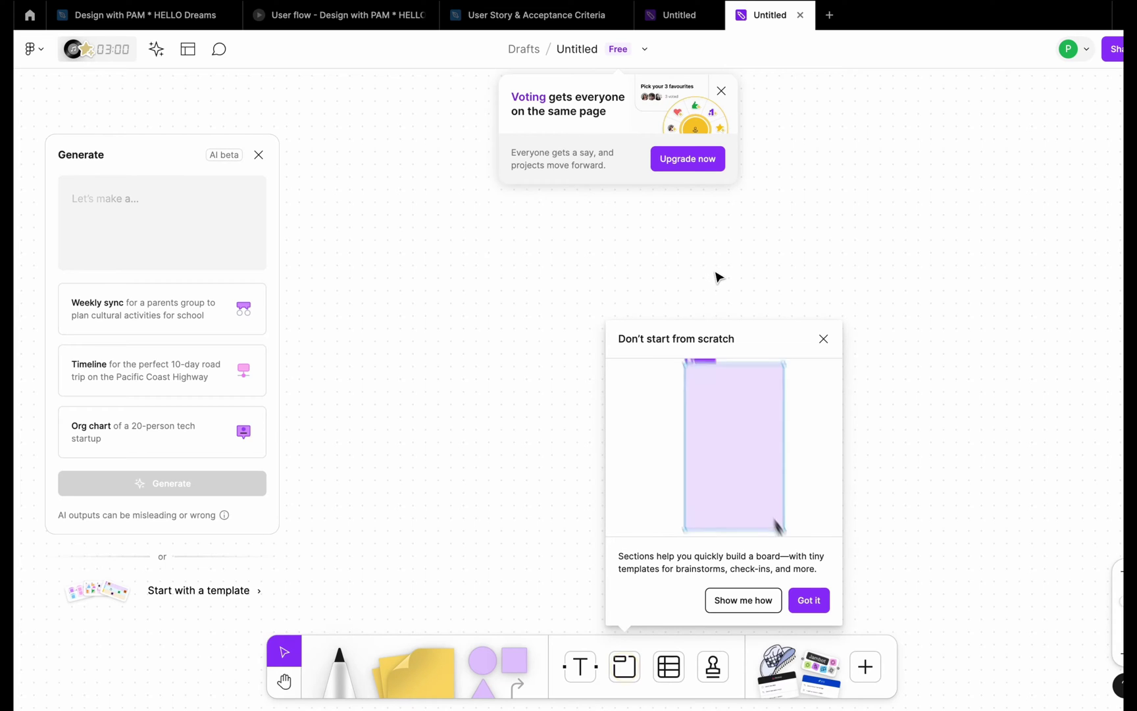
Dismiss the starter tips, voting popup and AI Generate panel on the new board.
click(823, 338)
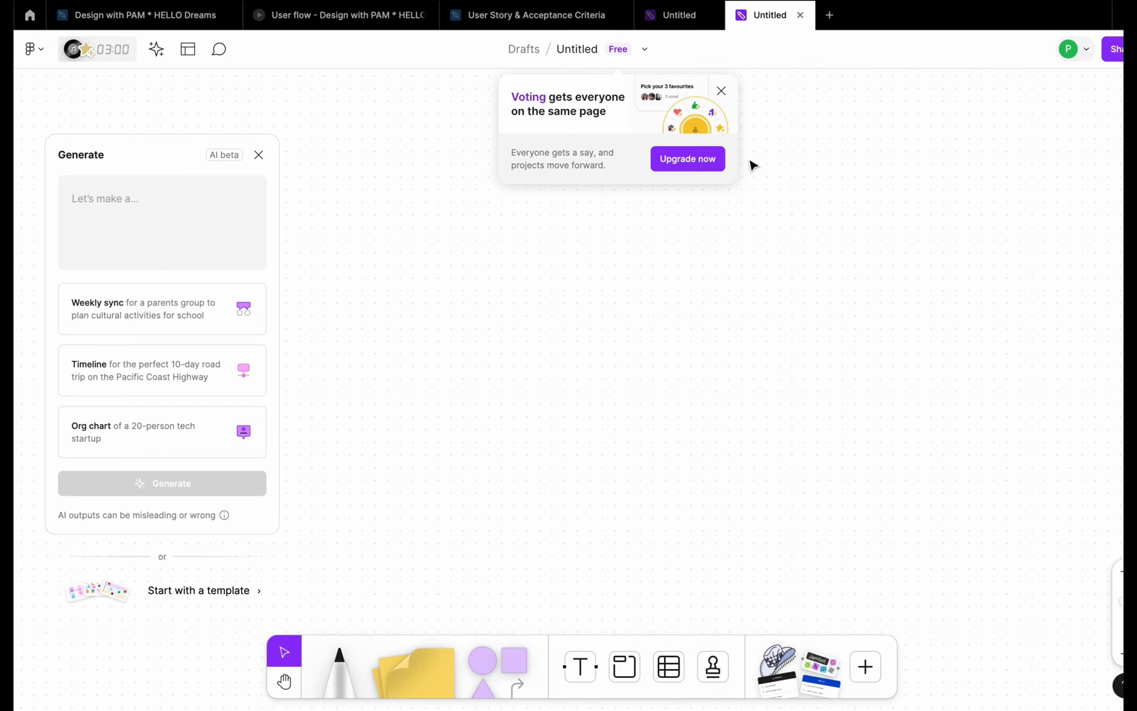
click(721, 91)
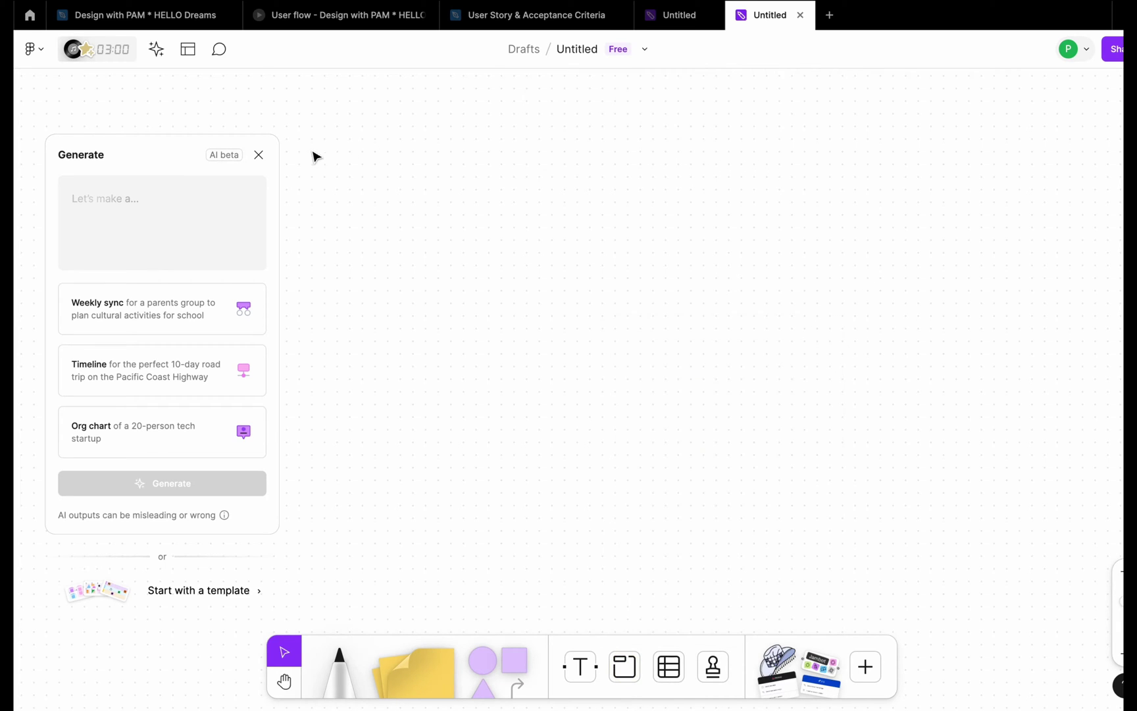
click(259, 154)
click(353, 98)
Rename the Untitled board to 'User flow'.
click(579, 49)
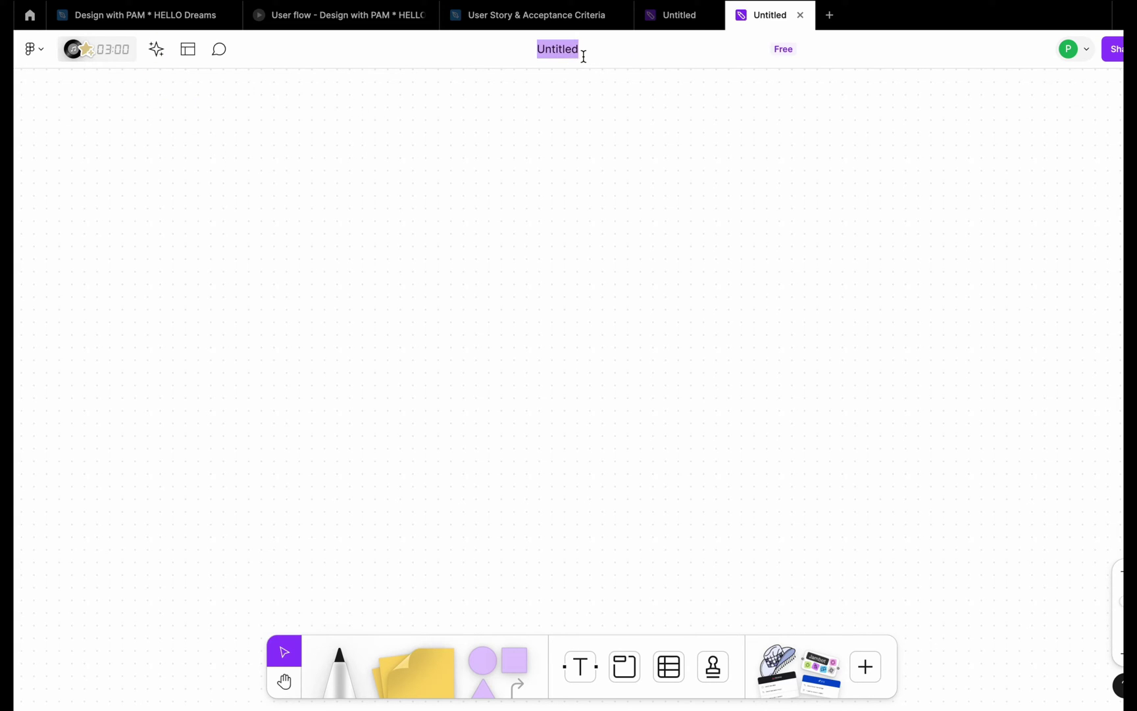
text(User f)
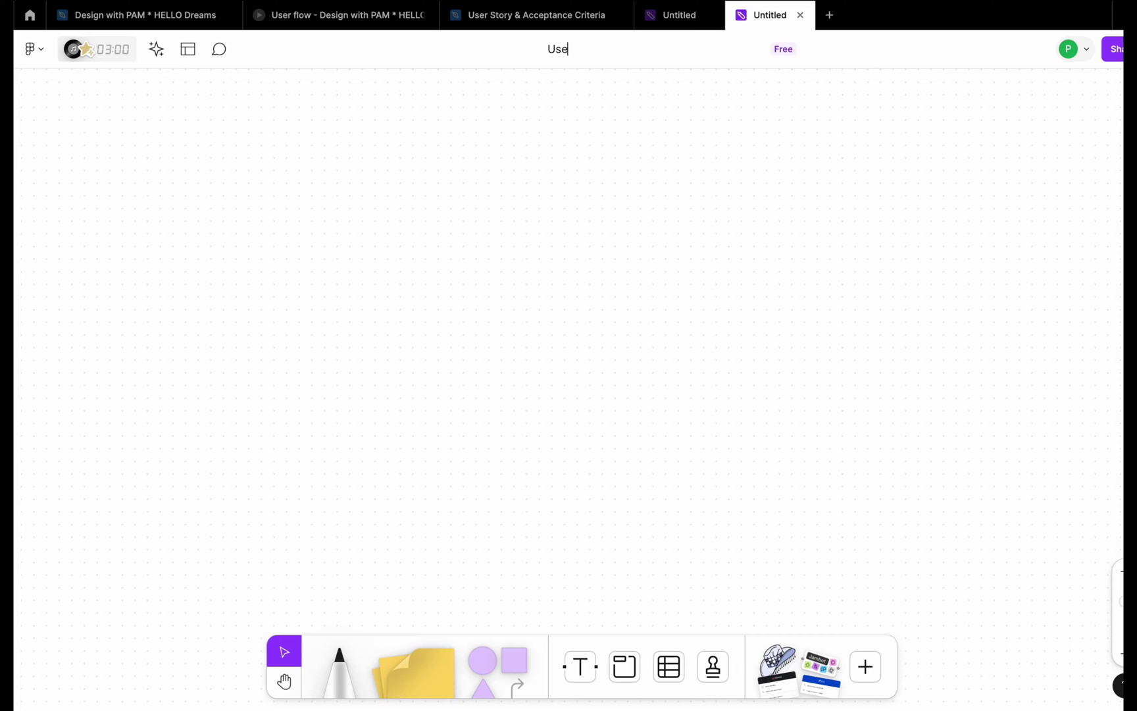
text(low)
key(Return)
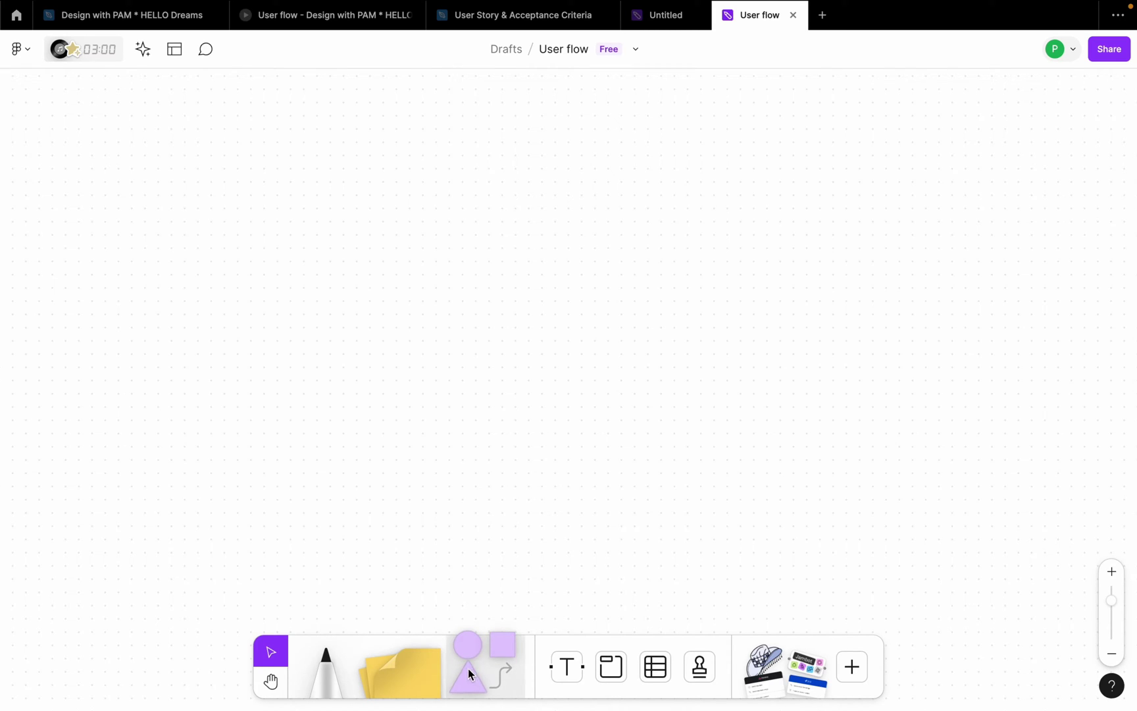
Place two squares joined by a connector, a circle to their right, and a square below.
drag(490, 647, 646, 366)
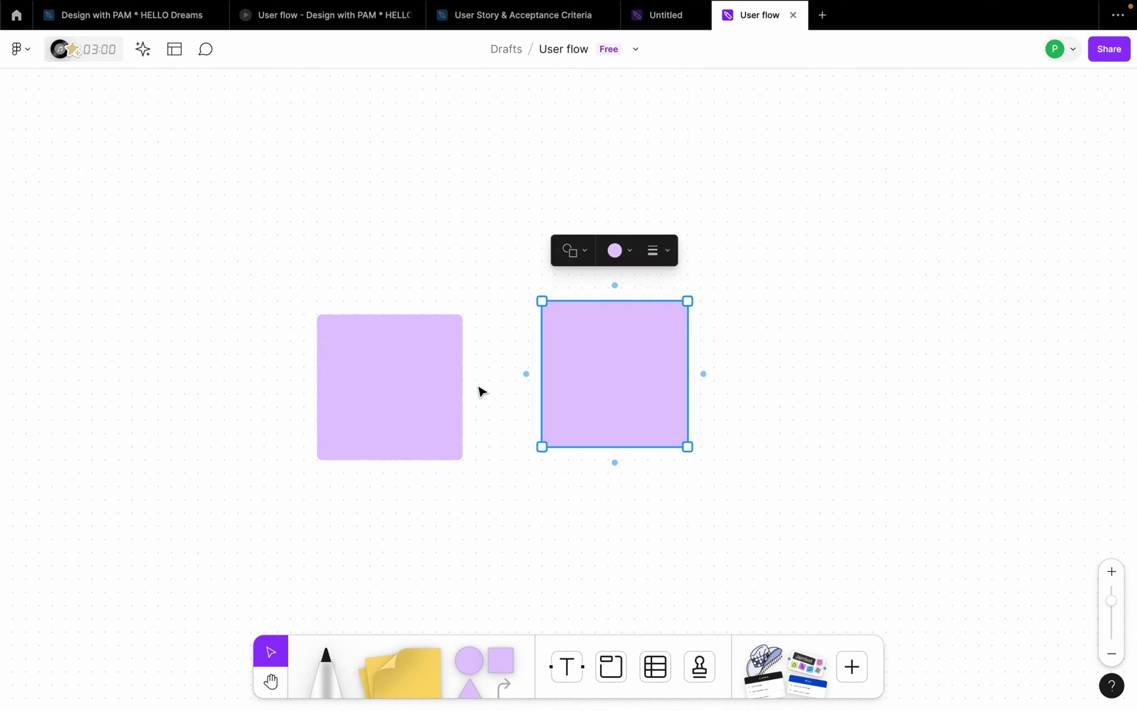
click(460, 391)
drag(477, 386, 637, 404)
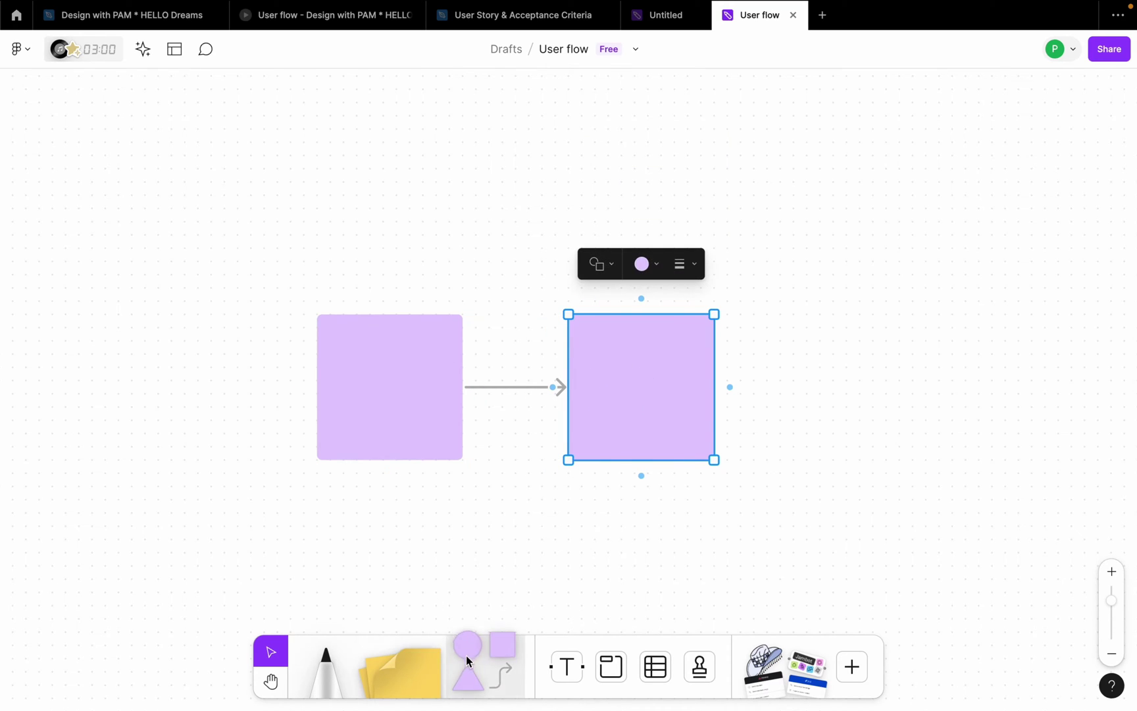
drag(467, 660, 933, 320)
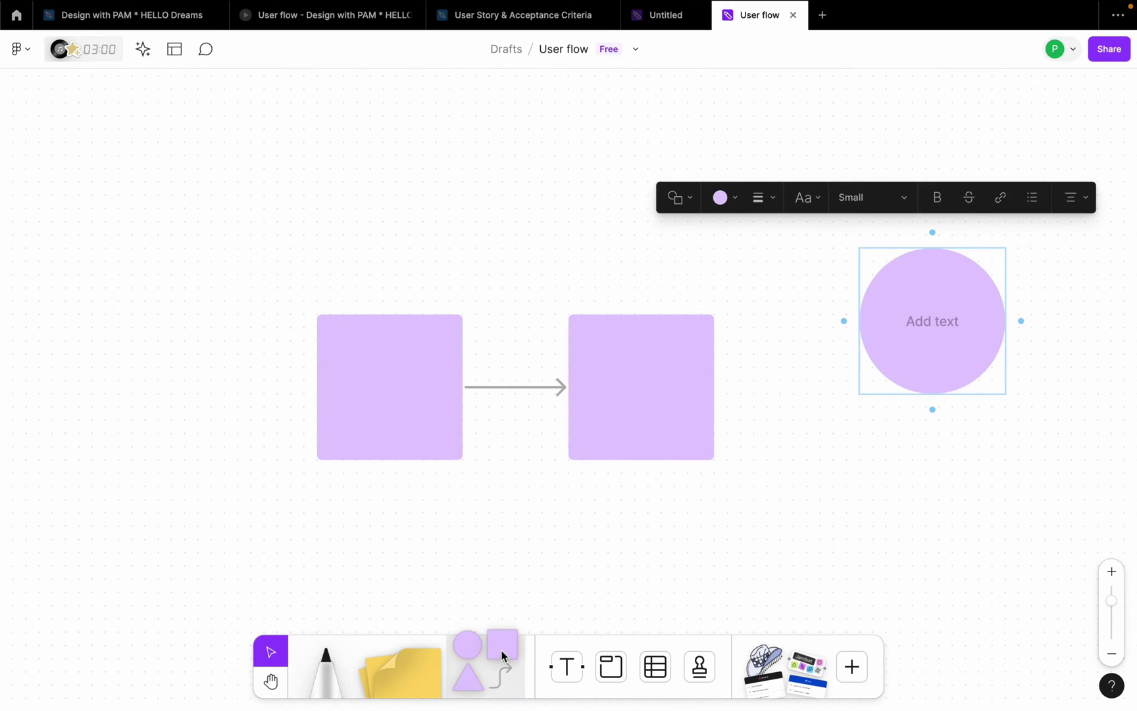
drag(501, 654, 561, 545)
Change the right square into a horizontal cylinder via the shape picker.
click(684, 394)
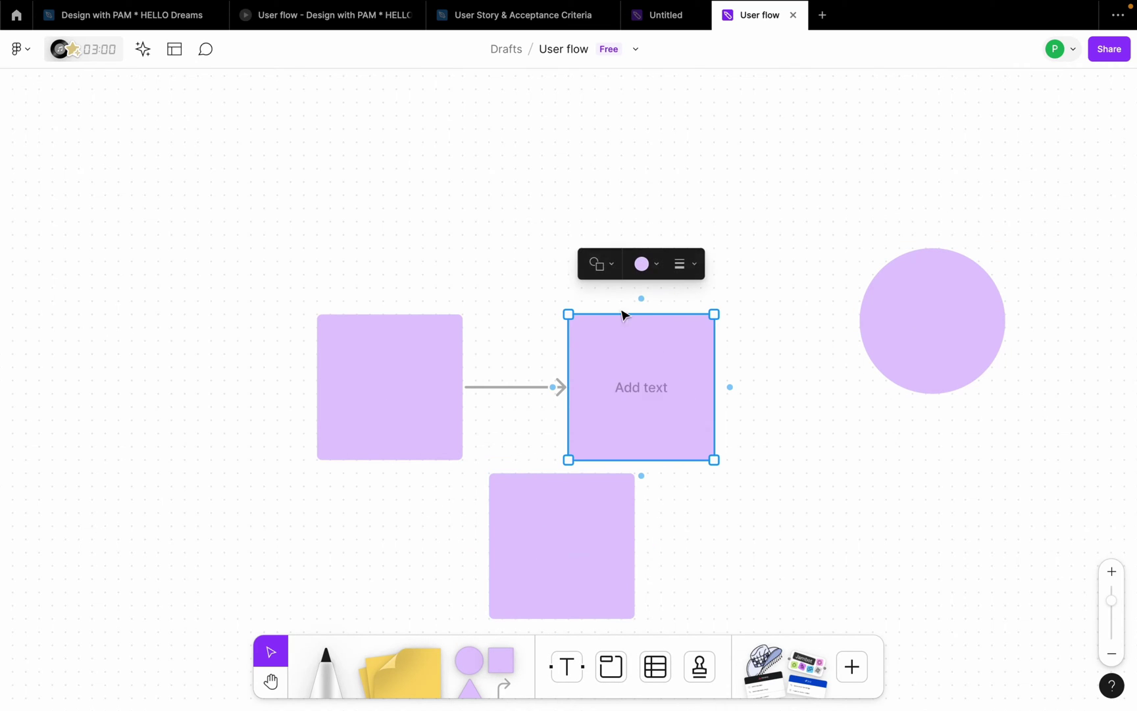
click(608, 266)
click(614, 194)
click(610, 264)
click(646, 164)
click(600, 264)
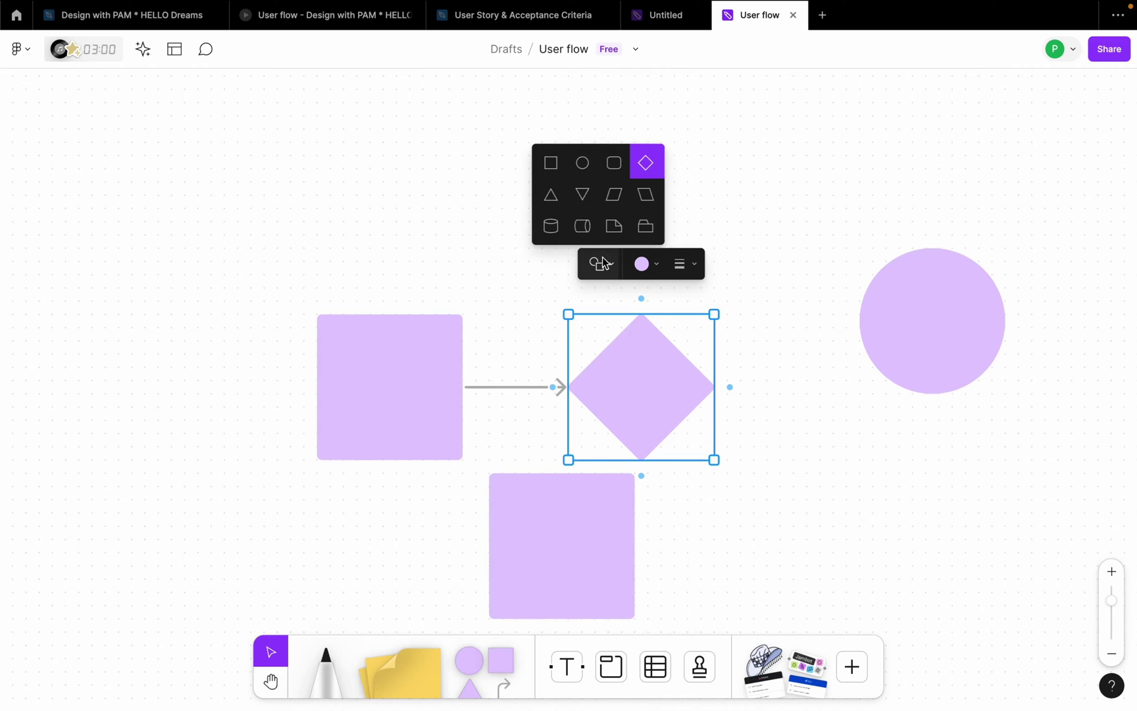
click(583, 226)
Align the left square with the cylinder and move the cylinder closer to it.
drag(650, 365, 641, 359)
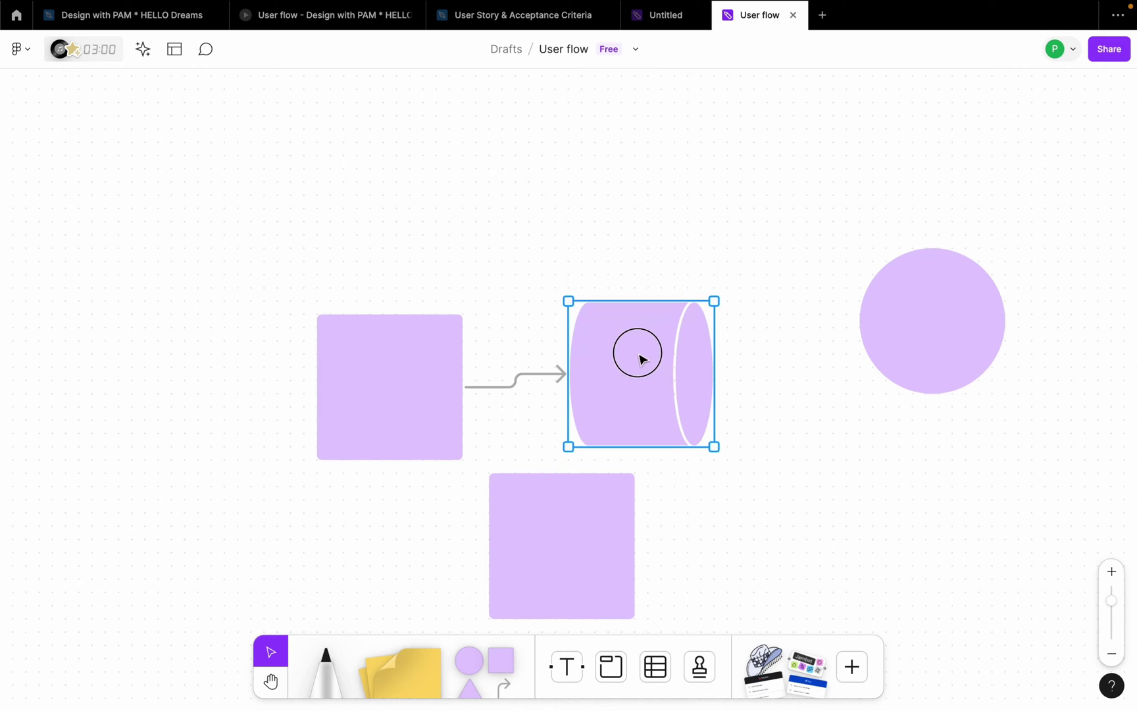
click(424, 398)
drag(424, 398, 365, 394)
click(638, 373)
drag(640, 374, 574, 374)
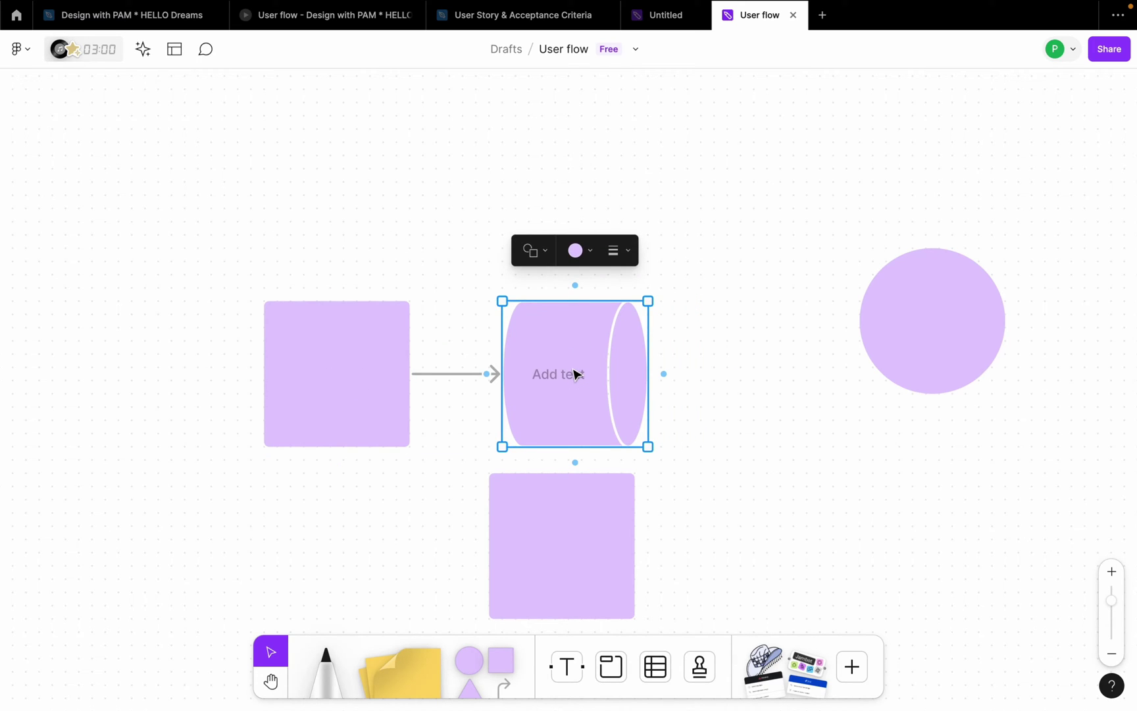
click(698, 392)
click(586, 378)
scroll(586, 379, down, 2)
click(378, 401)
scroll(411, 391, up, 2)
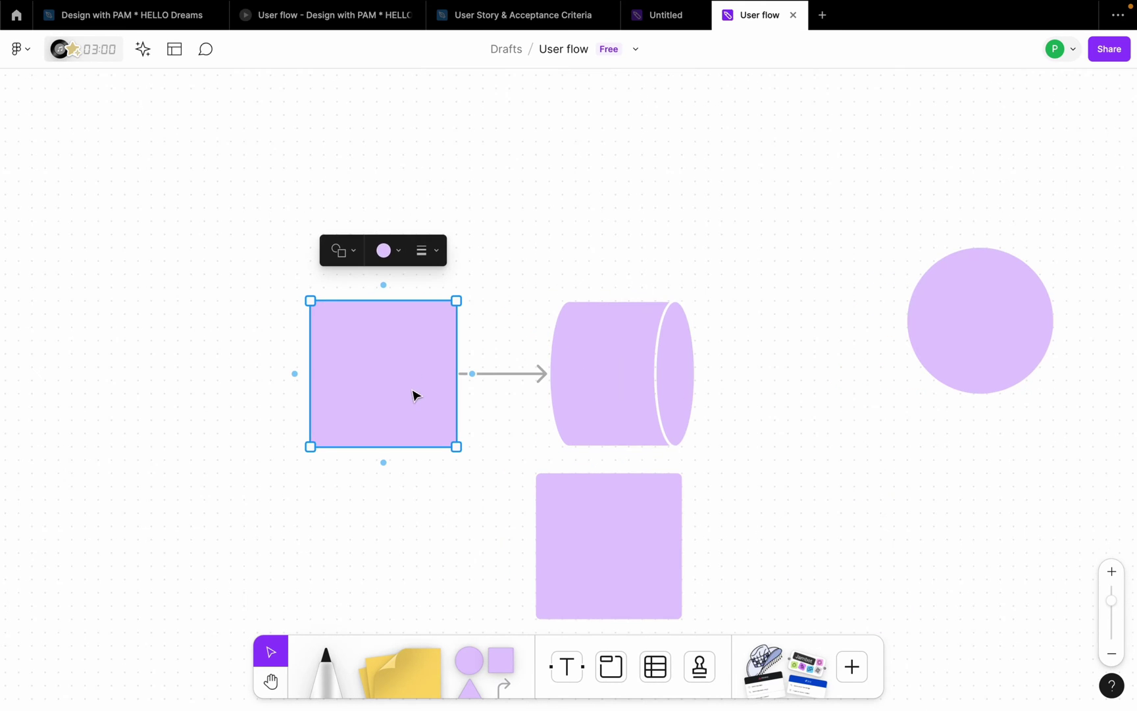
click(631, 379)
scroll(597, 396, down, 2)
scroll(595, 394, down, 1)
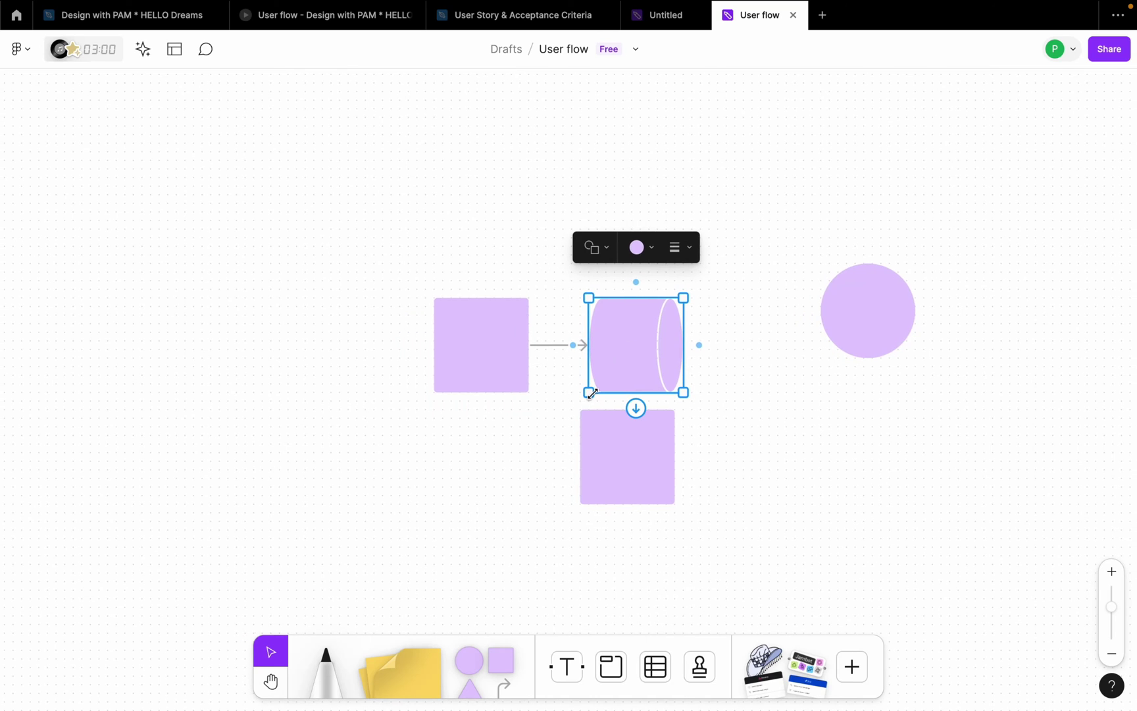
scroll(387, 283, up, 5)
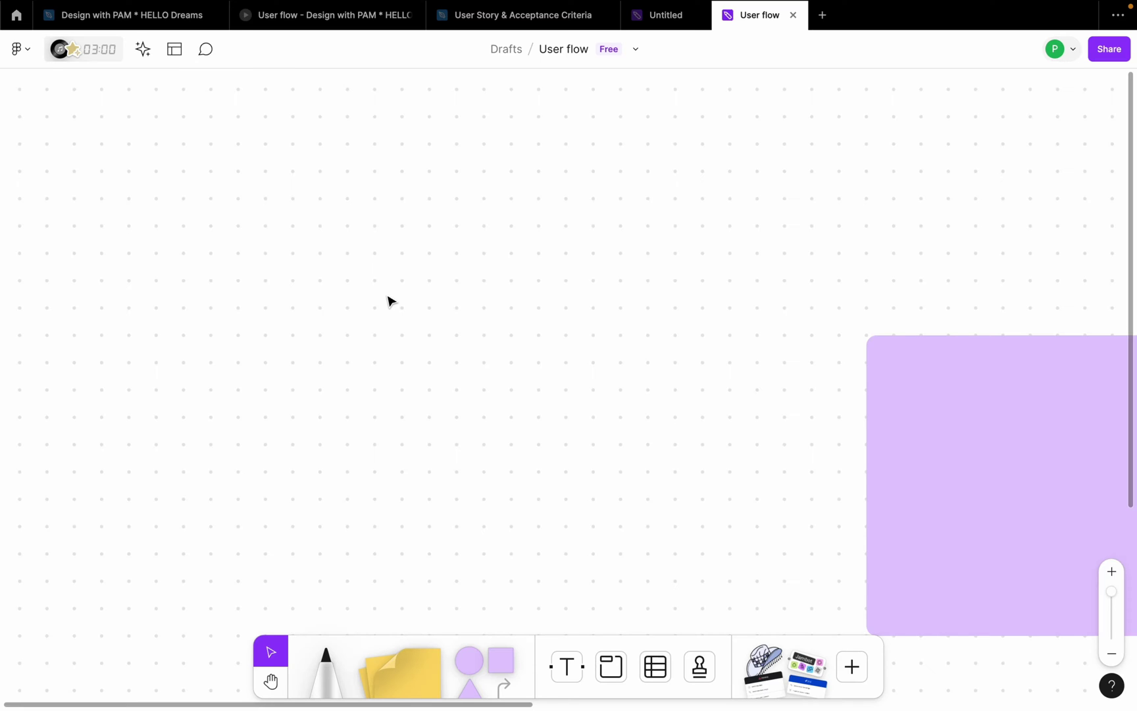
Draw a new circle on empty canvas and move it left.
key(o)
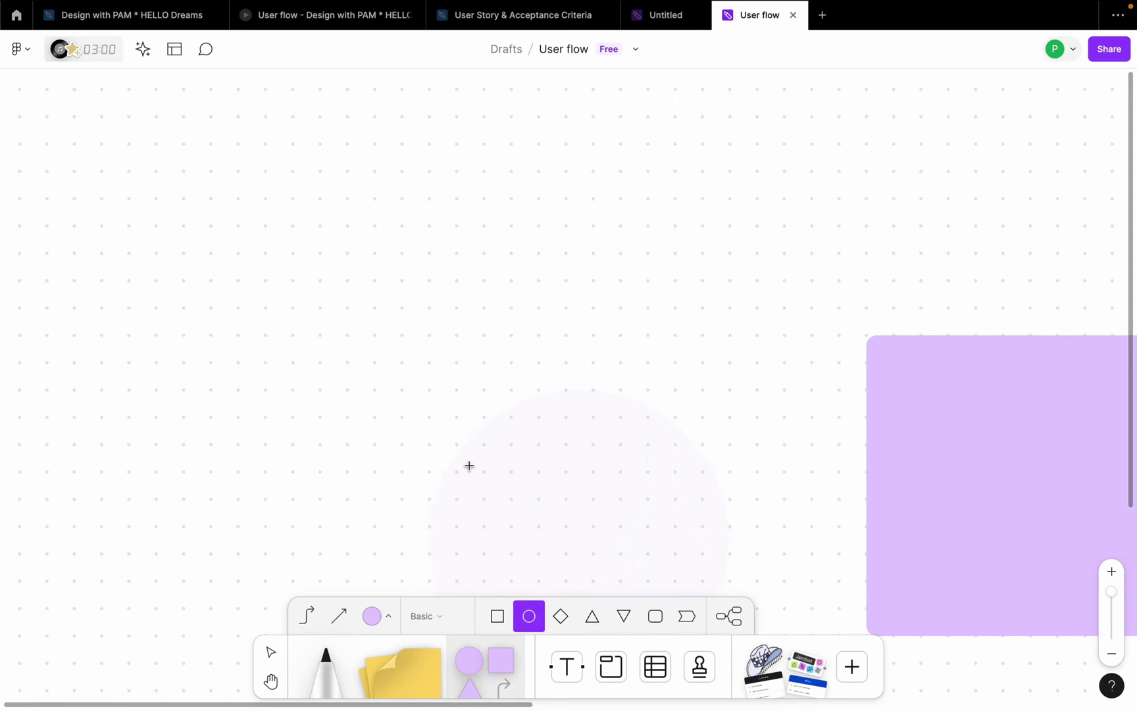
drag(502, 665, 405, 384)
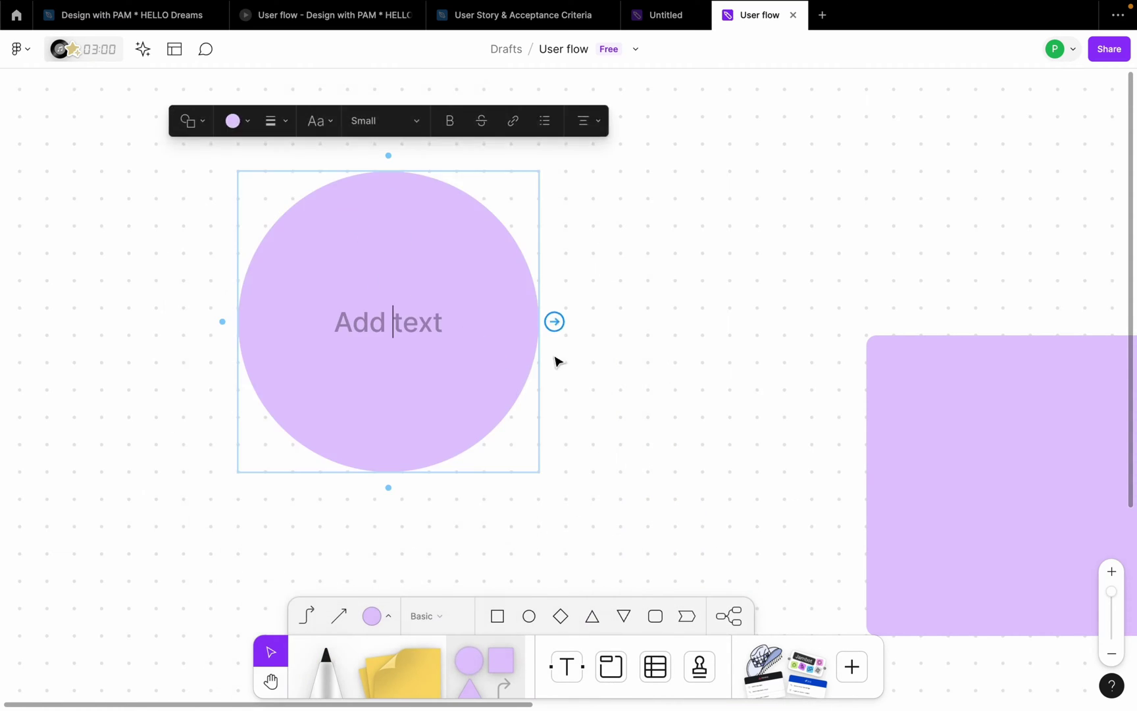
key(Escape)
scroll(388, 340, down, 3)
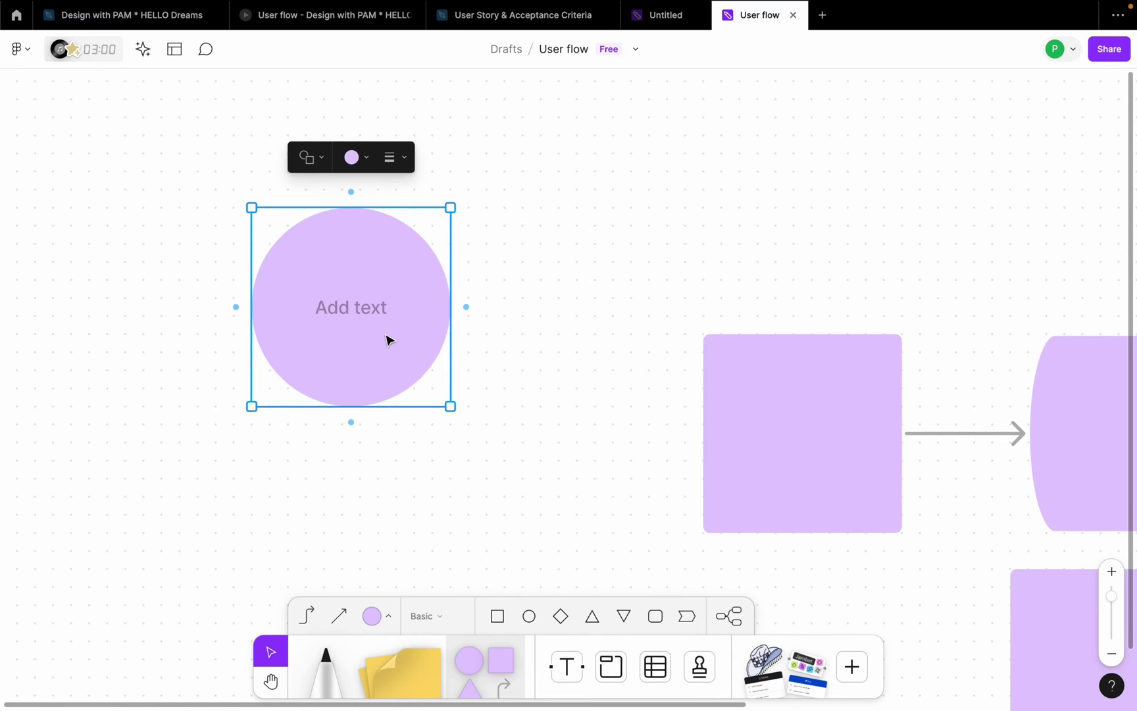
drag(369, 287, 325, 314)
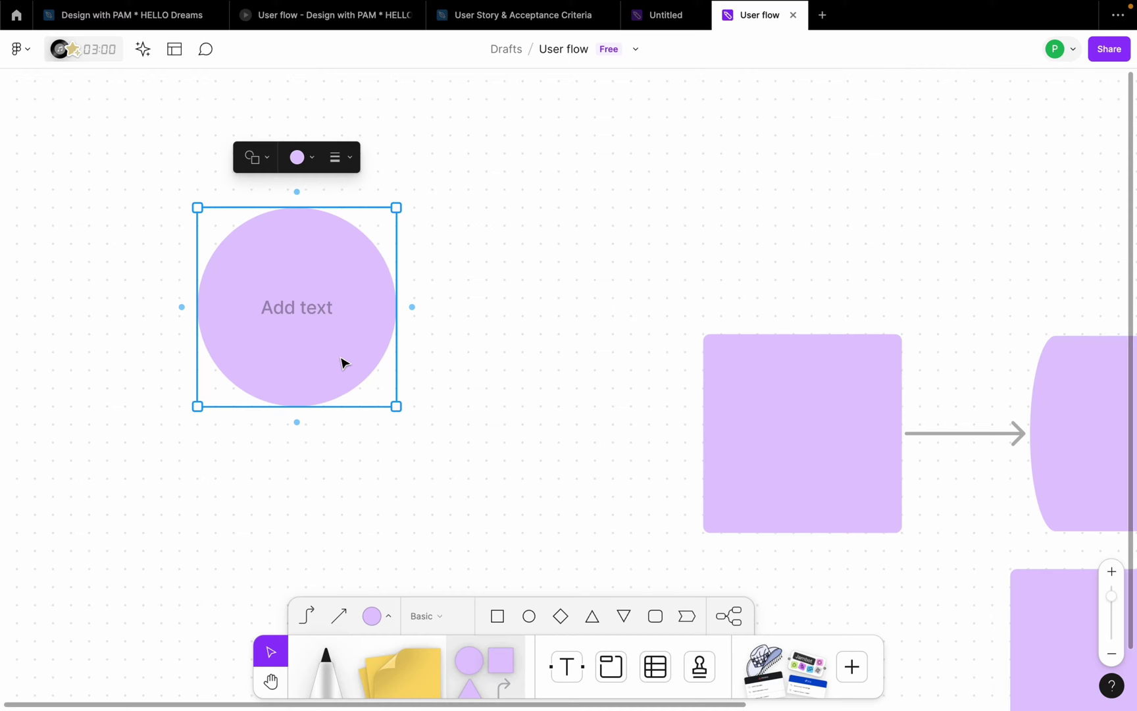
scroll(536, 342, down, 3)
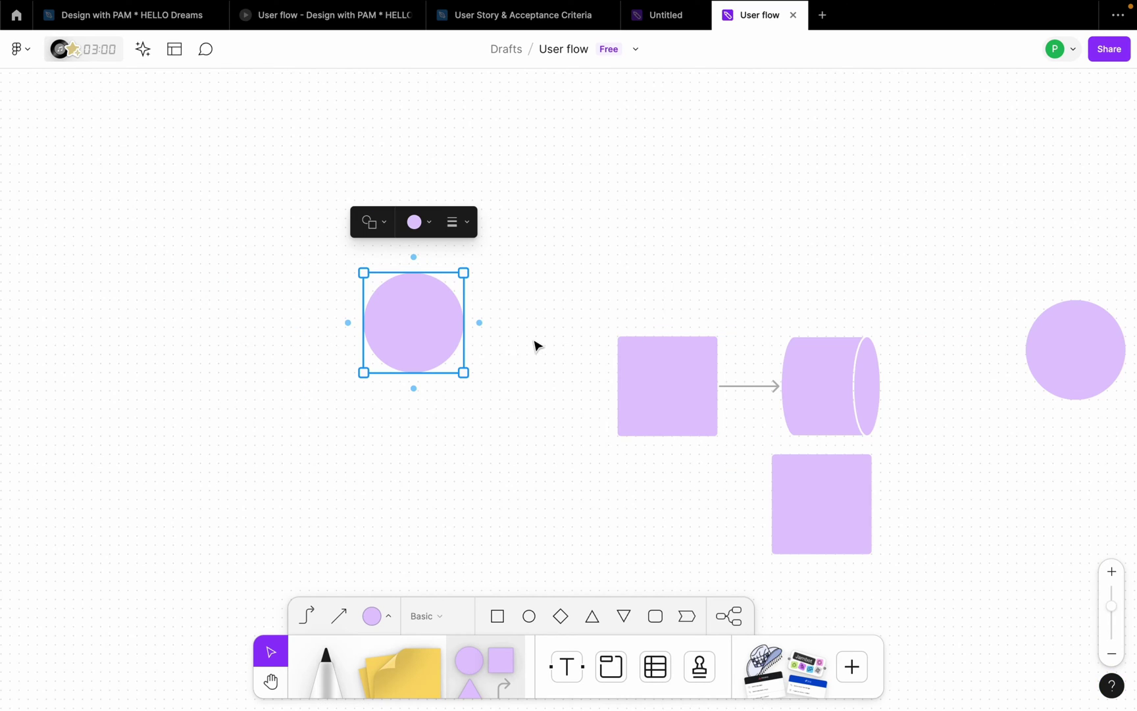
scroll(350, 320, up, 2)
Add the text label 'Circle represents start and end' beside the circle.
key(t)
click(217, 348)
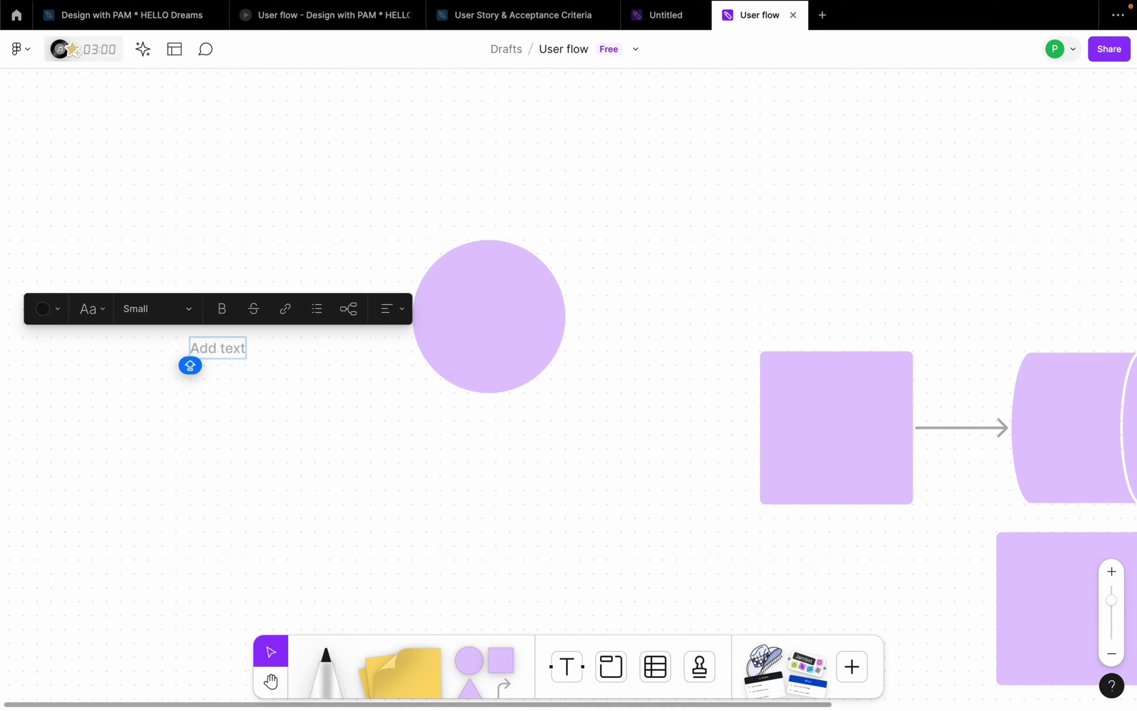
text(Circle repre)
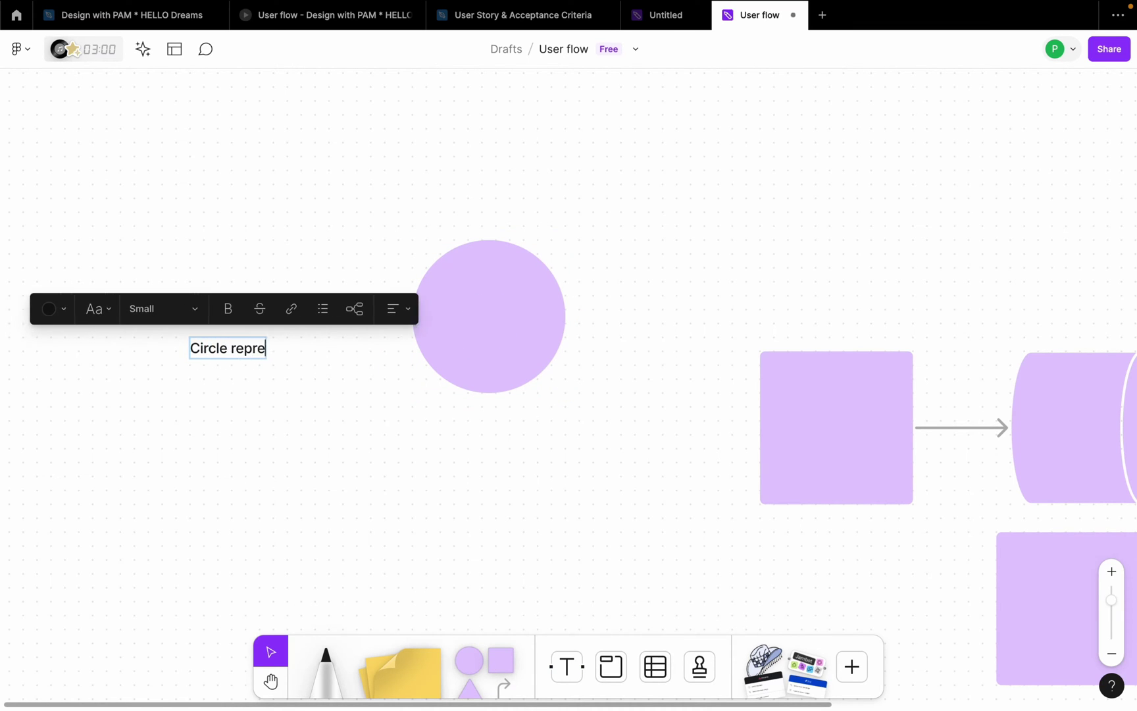
text(sents start and end)
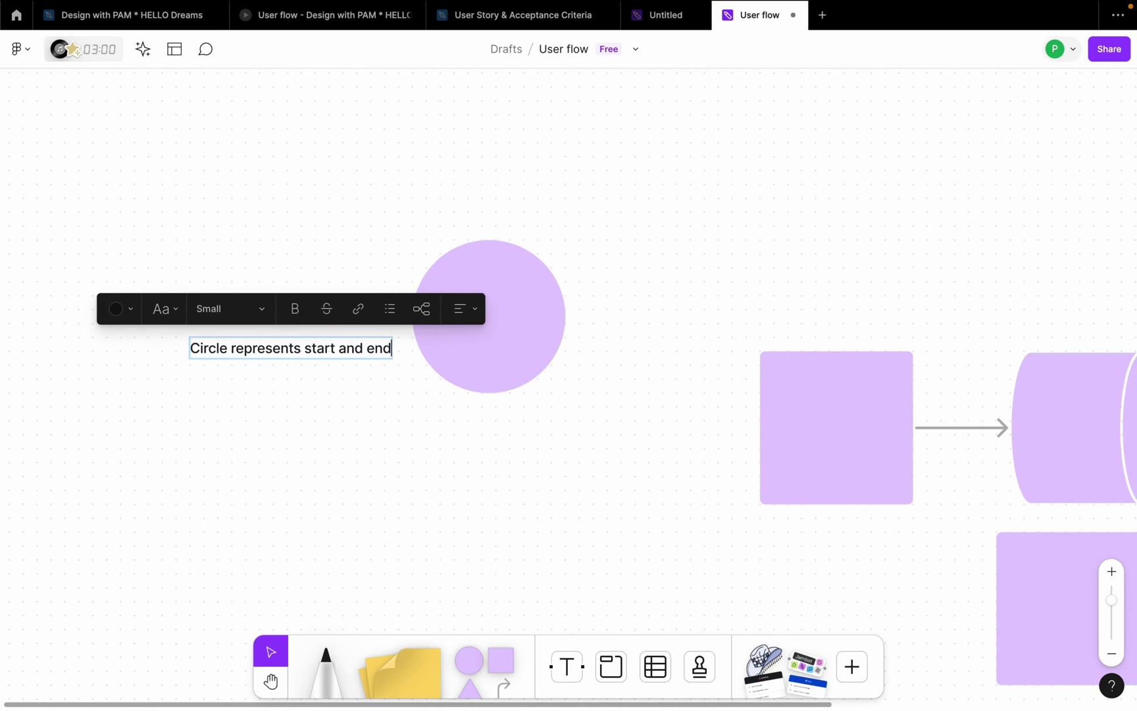
drag(338, 360, 303, 307)
Shrink the circle down to small legend size next to its label.
click(433, 313)
drag(565, 393, 497, 323)
key(super+z)
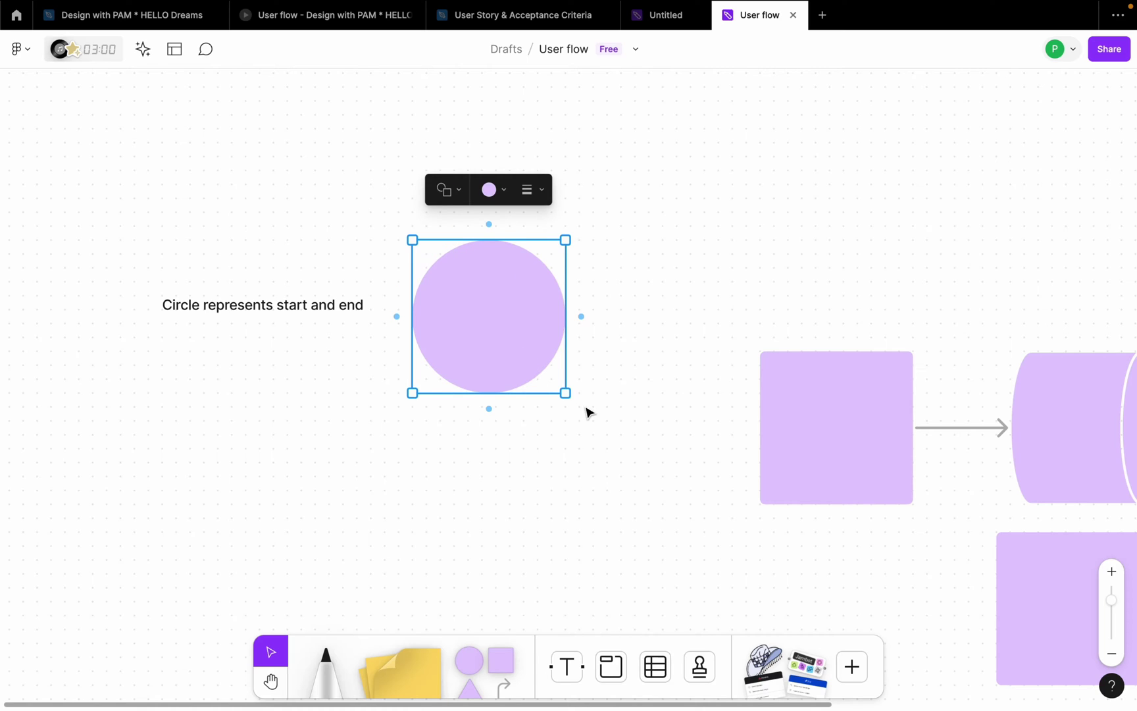
drag(567, 394, 499, 329)
key(super+z)
drag(565, 392, 436, 312)
scroll(436, 312, up, 3)
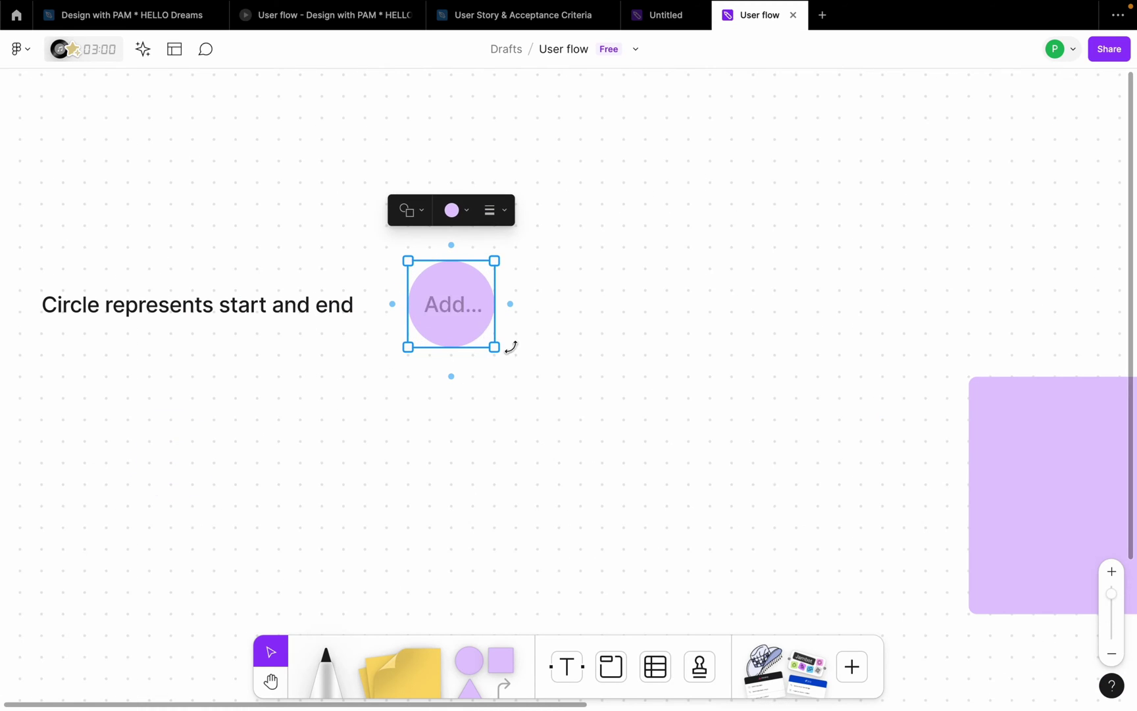
scroll(482, 343, left, 3)
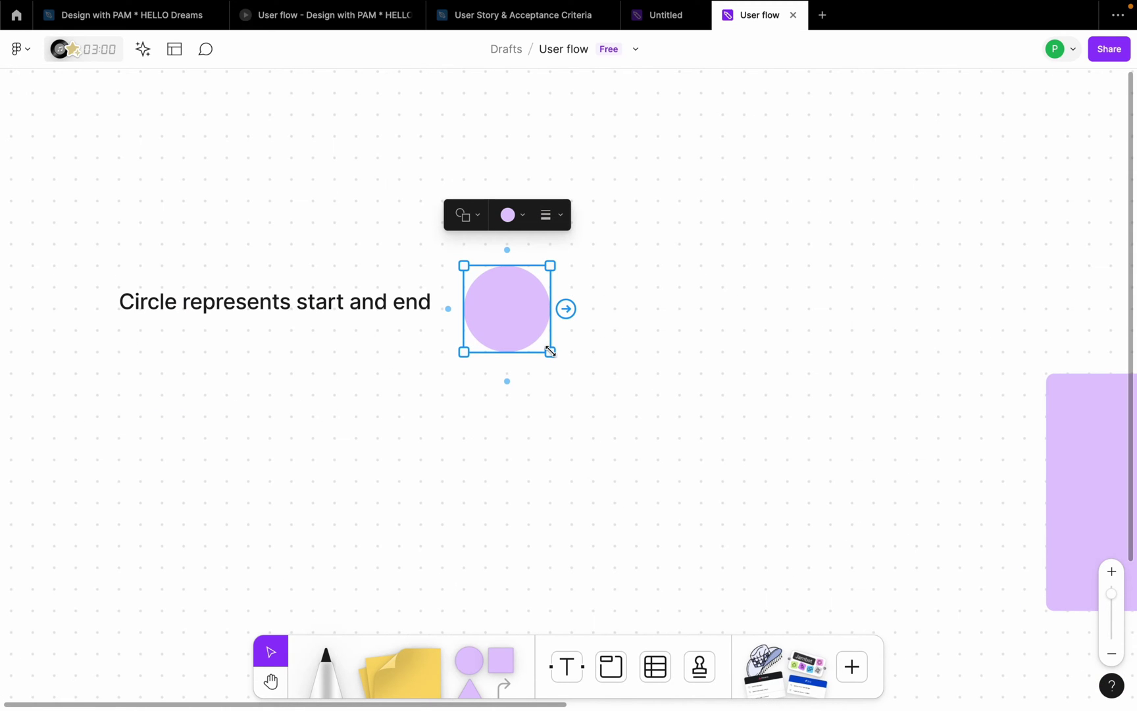
drag(512, 307, 510, 307)
drag(550, 351, 508, 308)
click(508, 306)
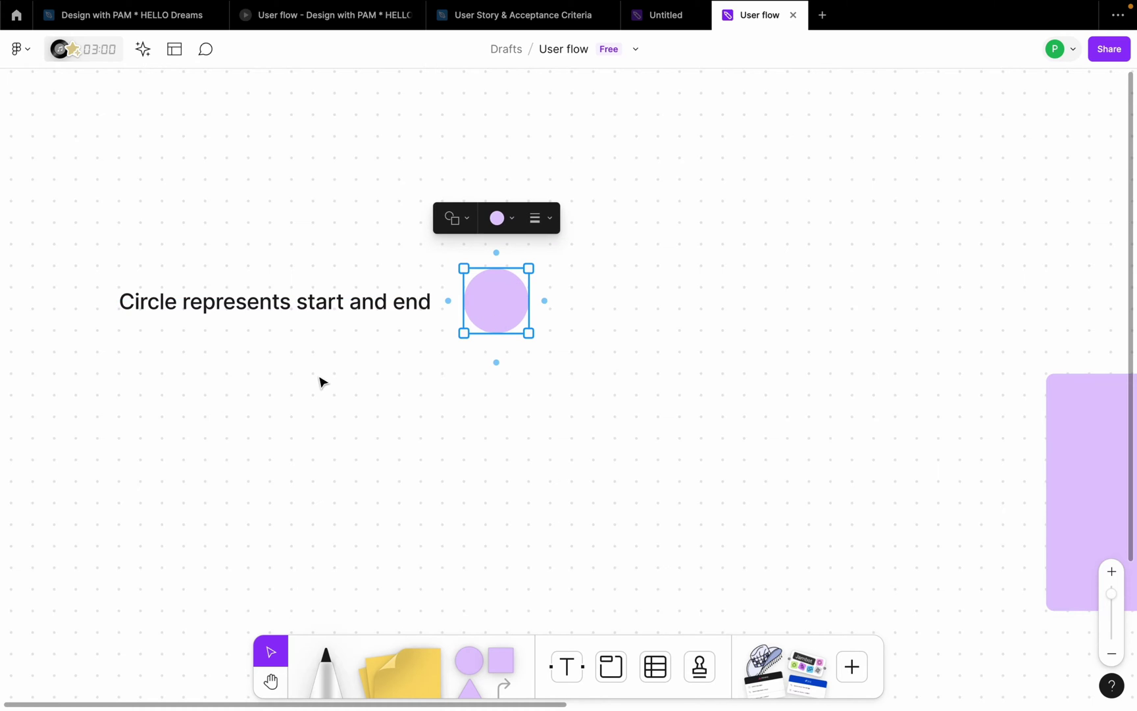
Duplicate the 'Circle represents start and end' label just below itself.
scroll(183, 329, up, 3)
click(287, 297)
alt+drag(287, 296, 290, 363)
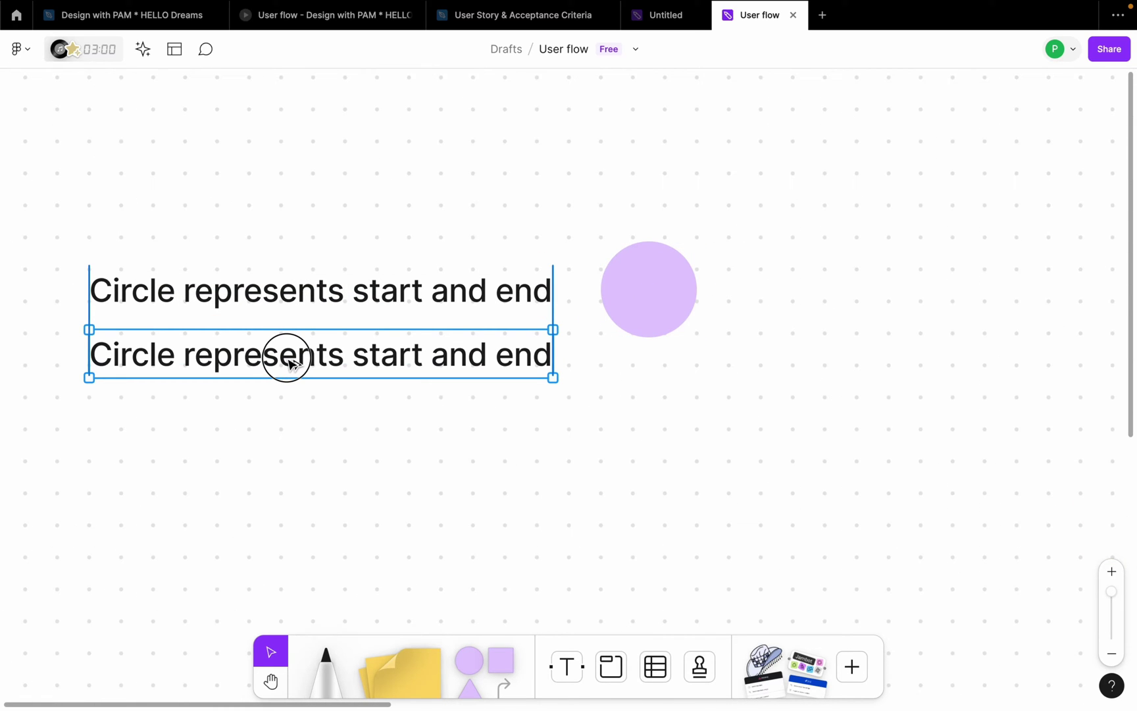
drag(290, 364, 290, 363)
Edit the copy to read 'Diamond represents decision/decision'.
double_click(181, 368)
double_click(169, 355)
text(Diamond)
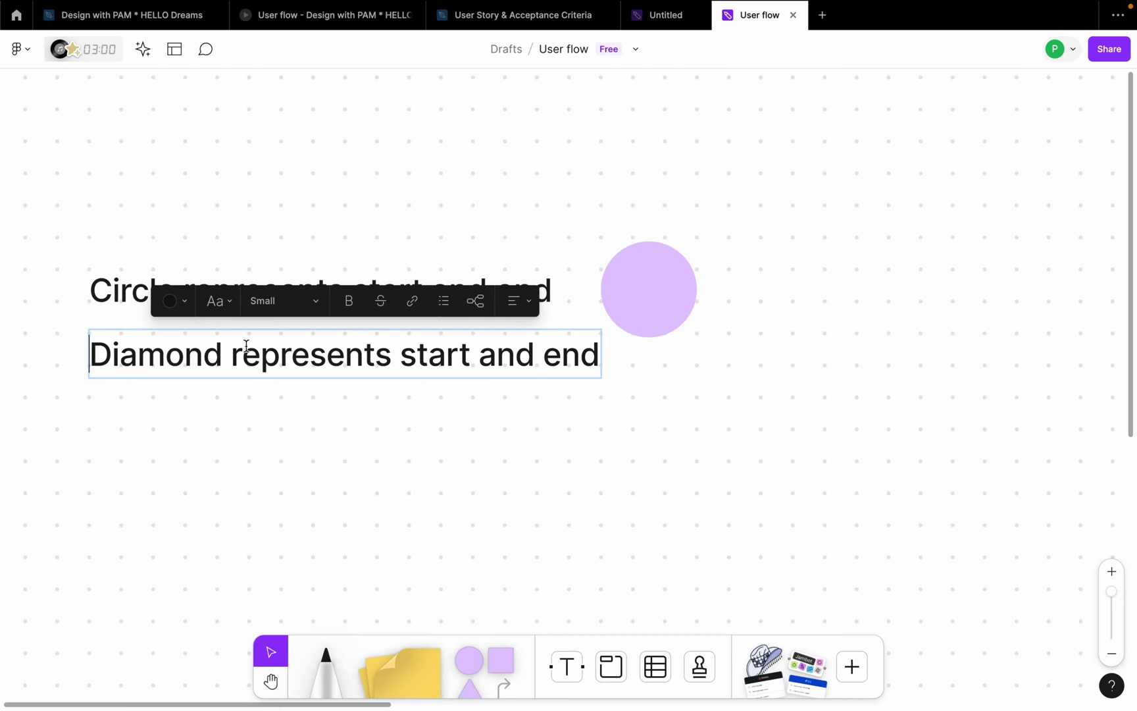
drag(402, 356, 625, 354)
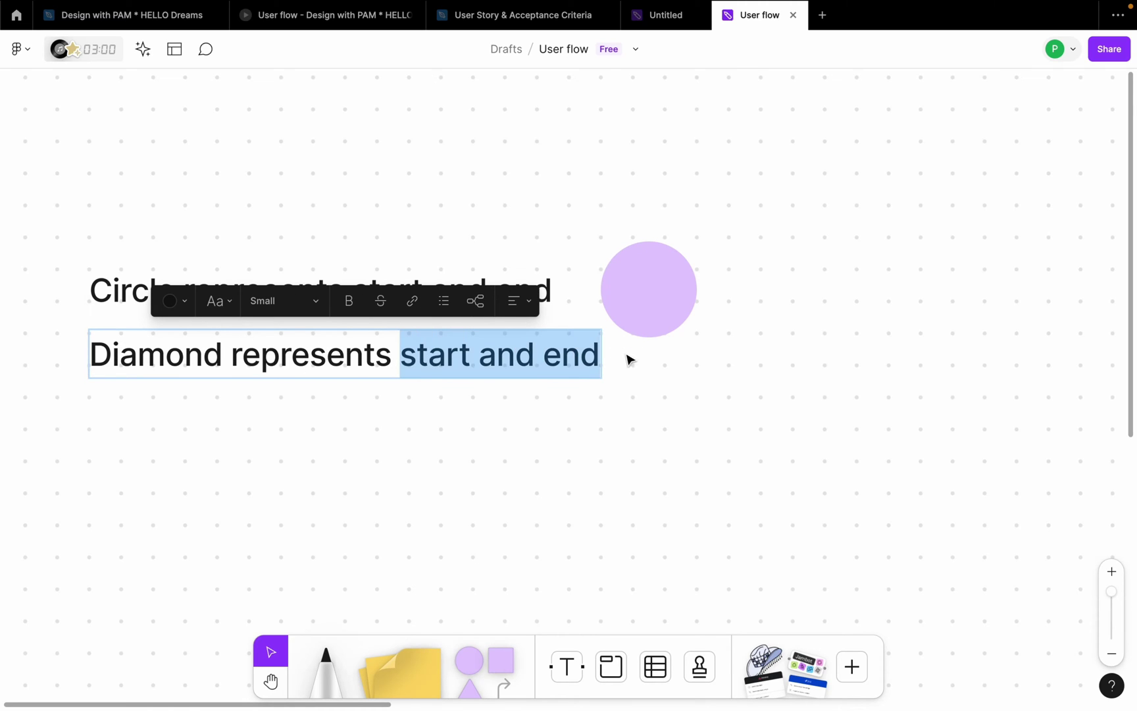
text(desci)
key(BackSpace)
key(BackSpace)
key(BackSpace)
text(cision)
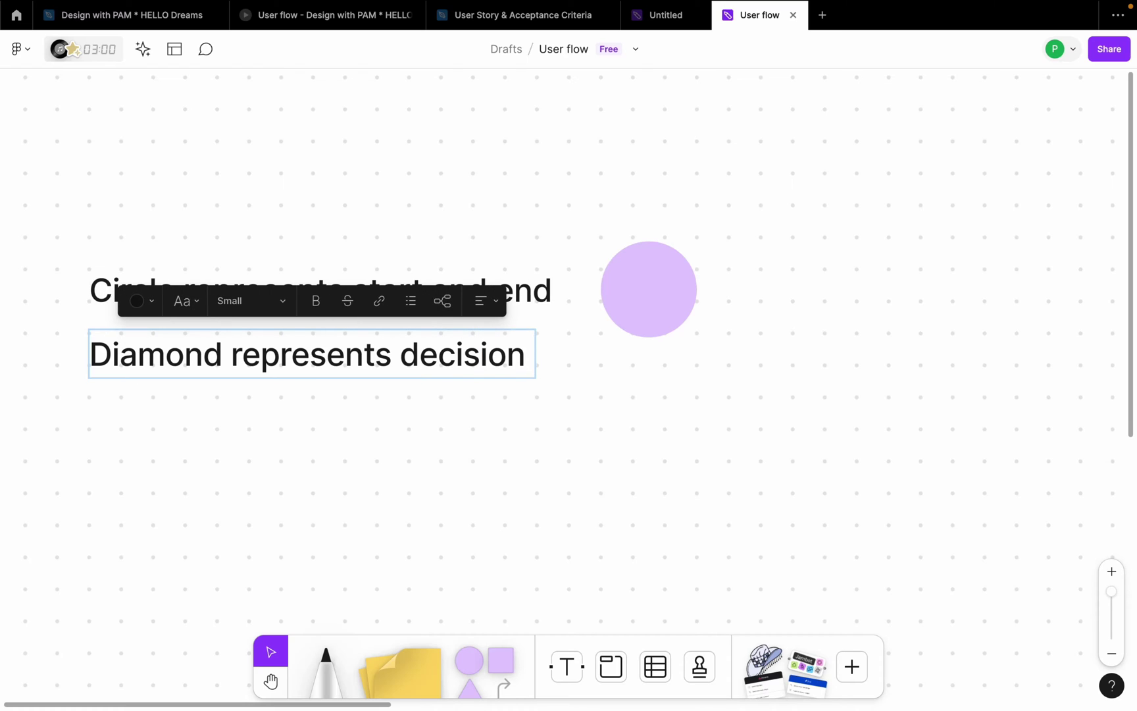
text(/decision)
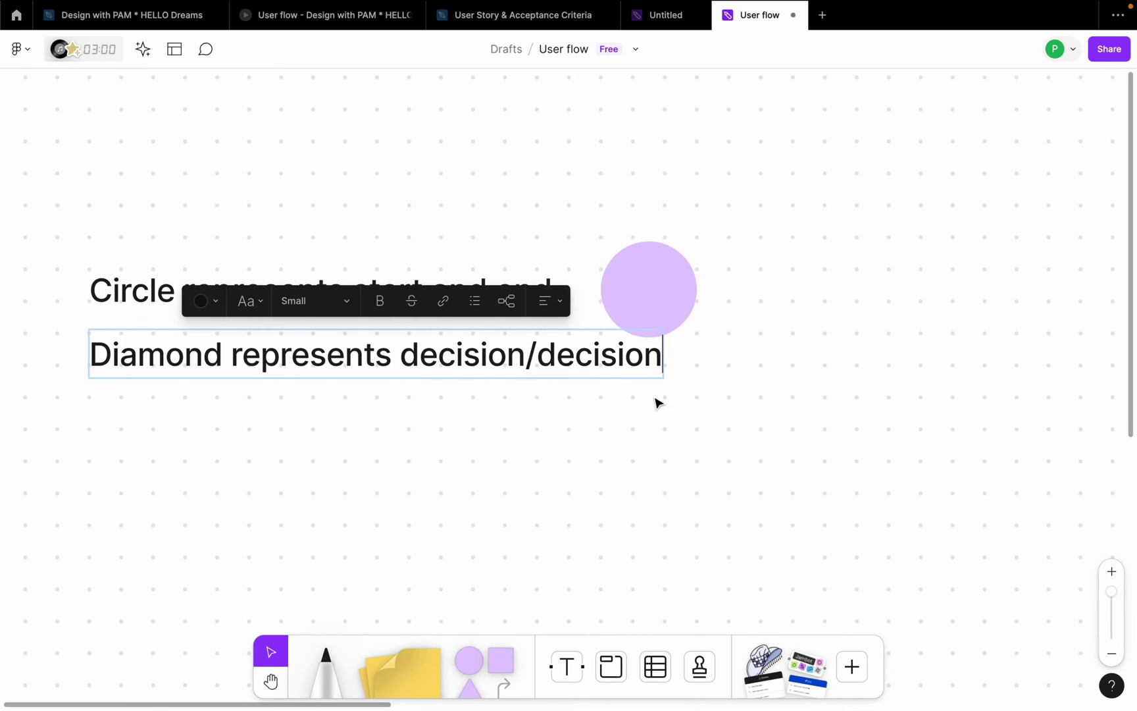
Copy the circle, turn the copy into a diamond, and place each shape beside its label.
click(652, 301)
drag(652, 302, 763, 365)
click(703, 251)
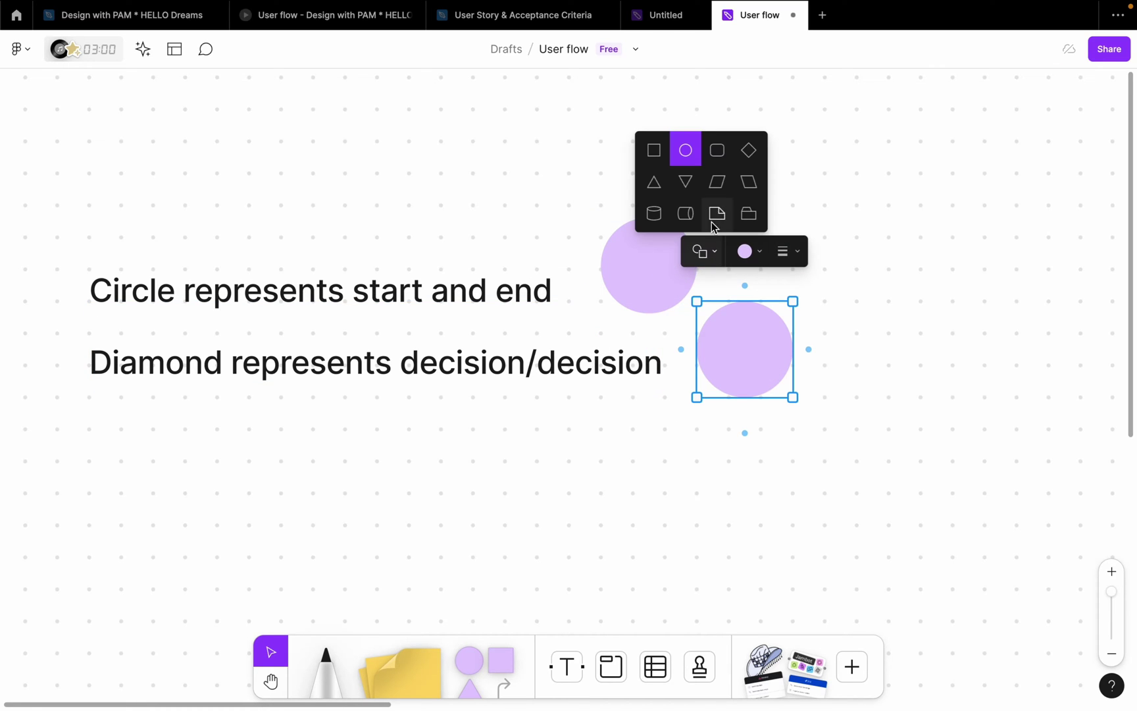
click(748, 150)
drag(737, 337, 746, 348)
click(665, 274)
drag(665, 274, 635, 273)
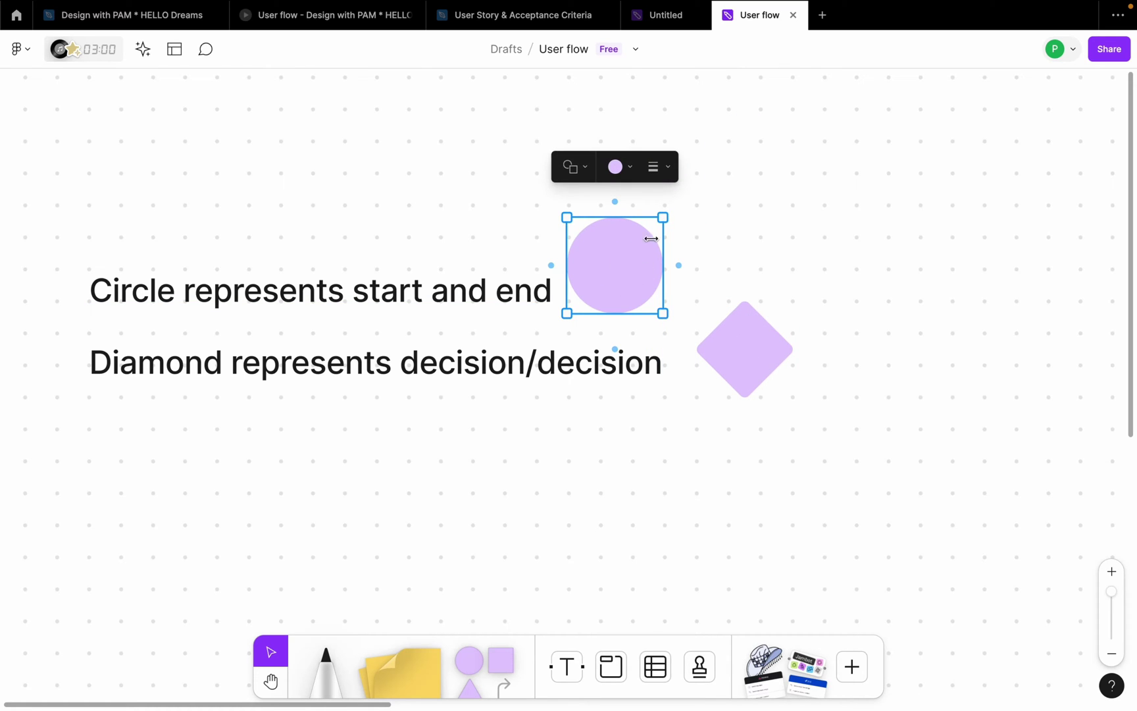
Set the diamond's fill colour to orange.
click(760, 339)
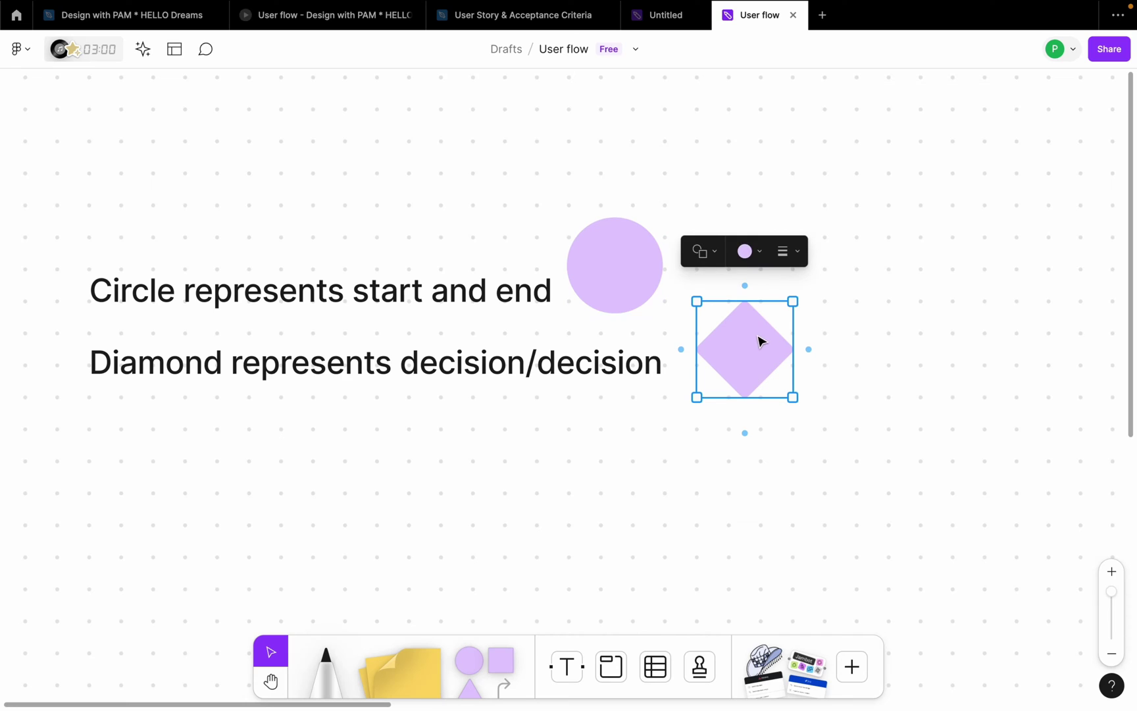
click(753, 252)
click(722, 188)
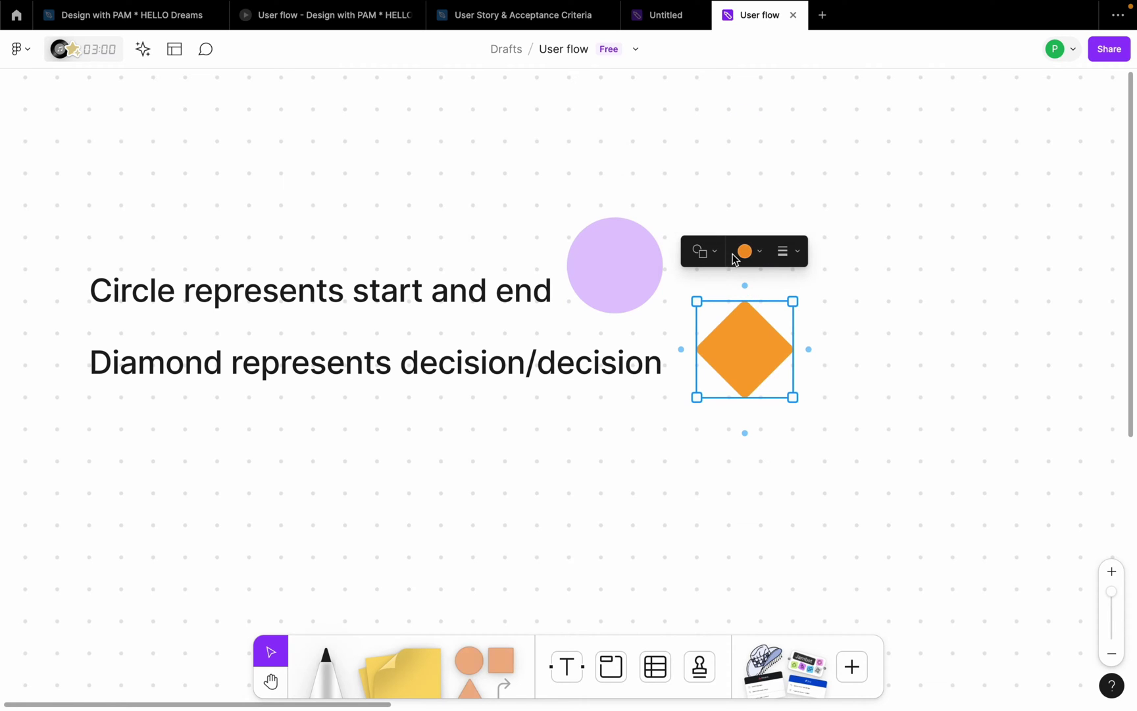
click(531, 368)
click(471, 367)
Copy the Diamond line below and edit it to 'Rectangle represents pages'.
alt+drag(471, 367, 464, 435)
double_click(231, 439)
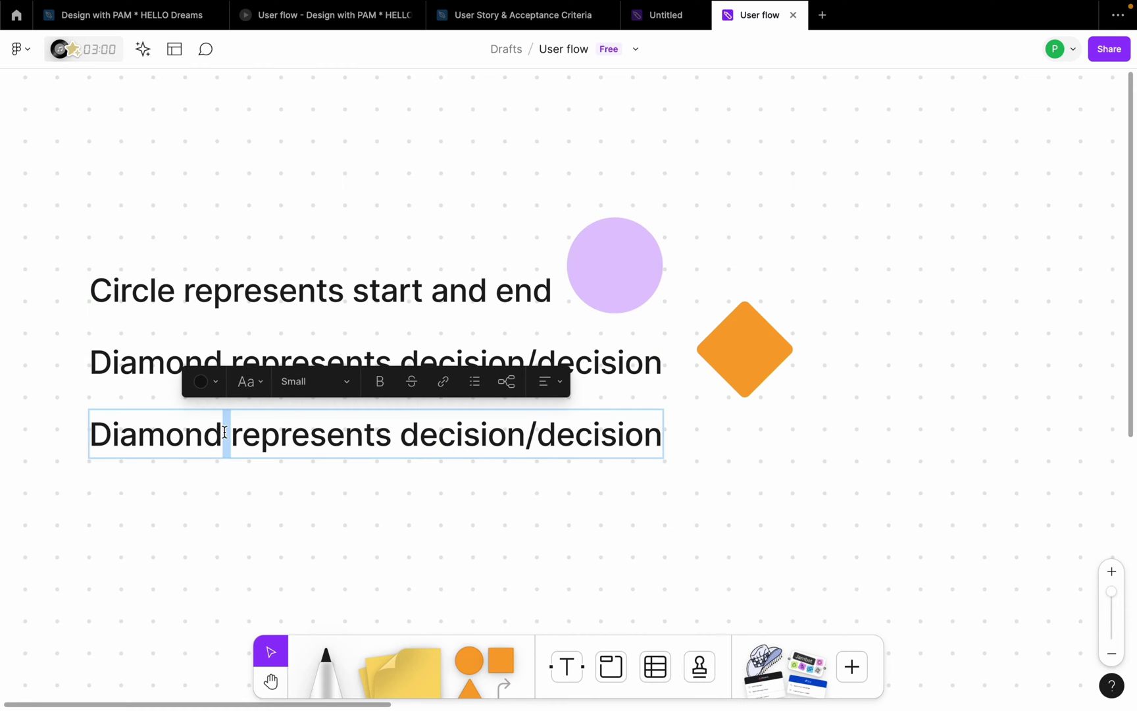
drag(231, 439, 81, 447)
text(Rectange)
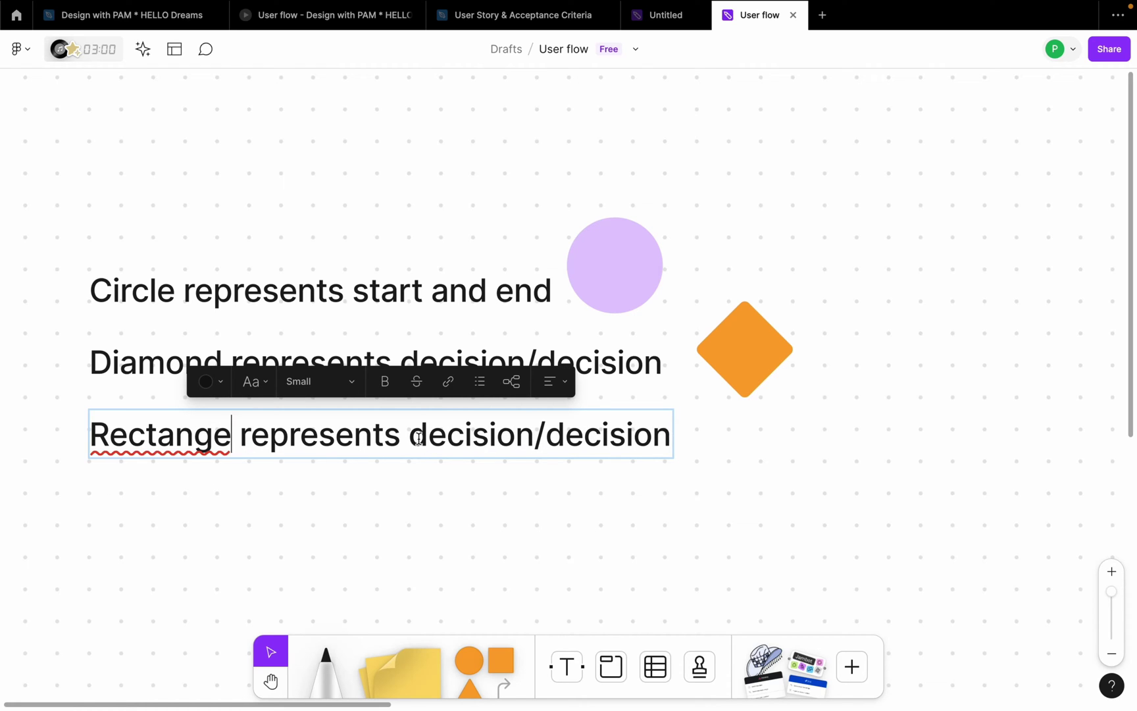
click(211, 437)
text(l)
drag(417, 436, 688, 455)
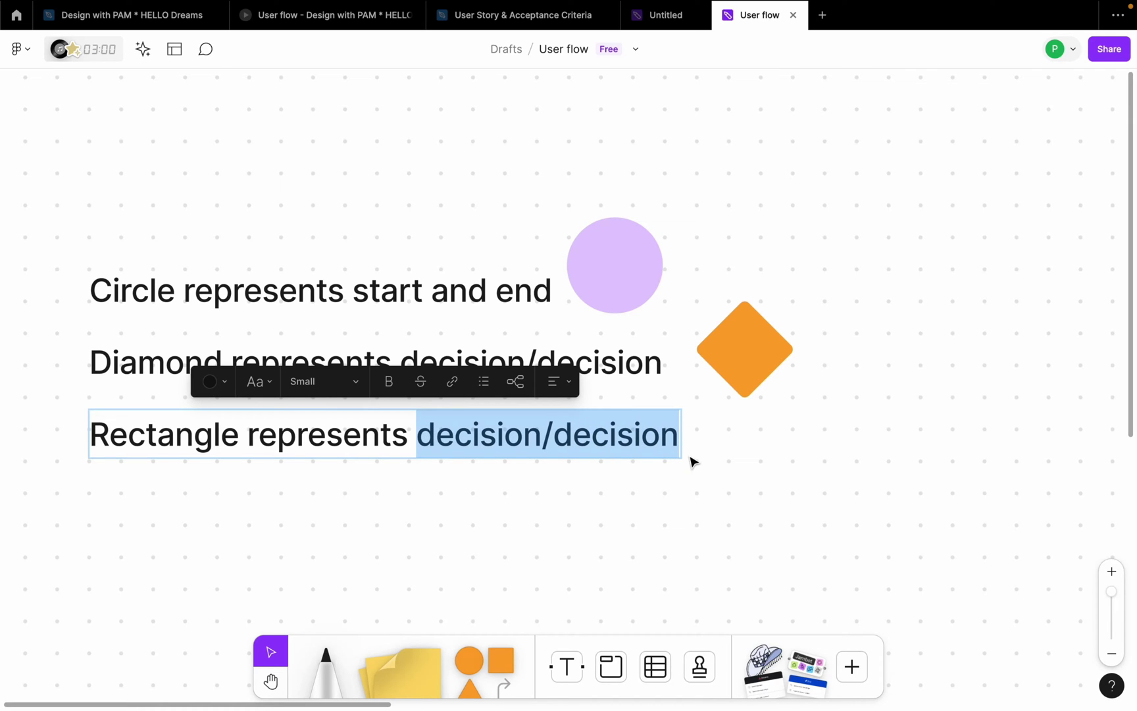
text(pages)
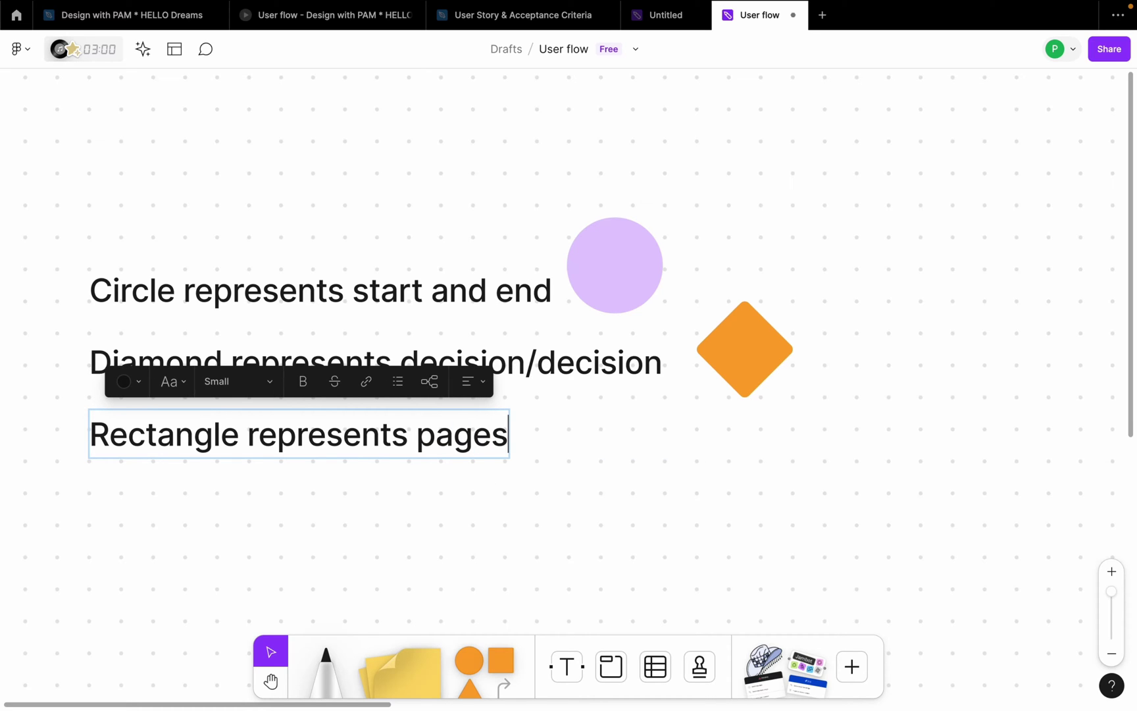
key(Escape)
Copy the diamond below, change it to a square, and fill it blue.
click(750, 361)
drag(750, 362, 655, 458)
click(618, 347)
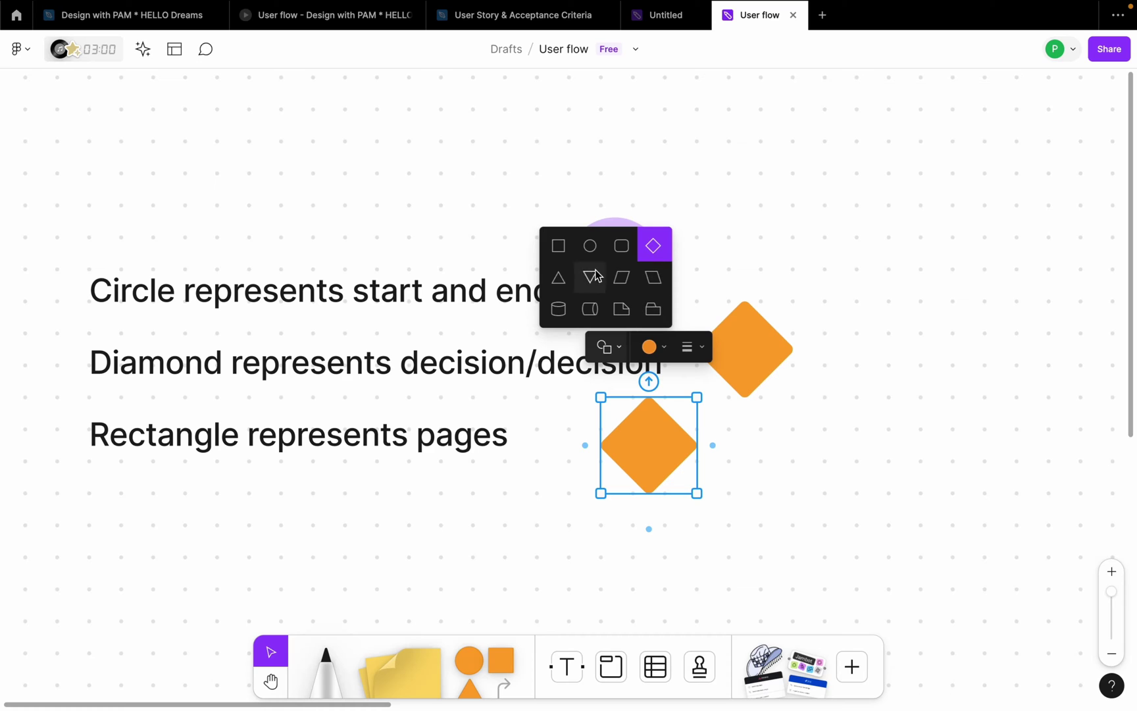
click(559, 253)
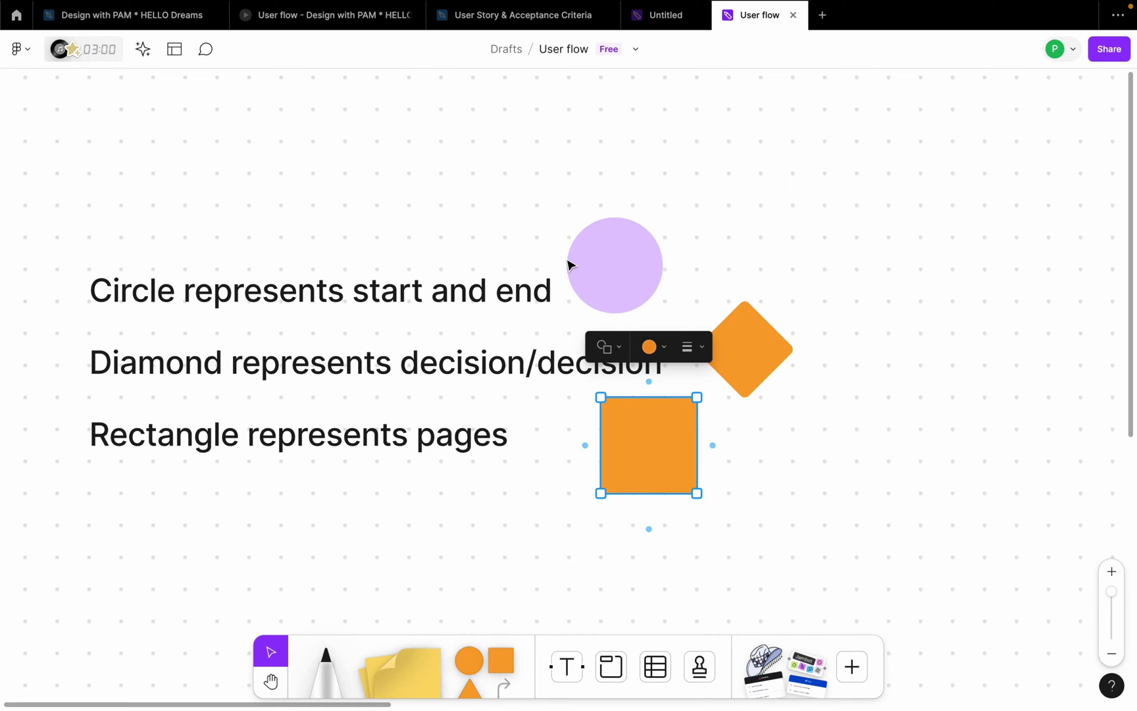
click(652, 346)
click(703, 283)
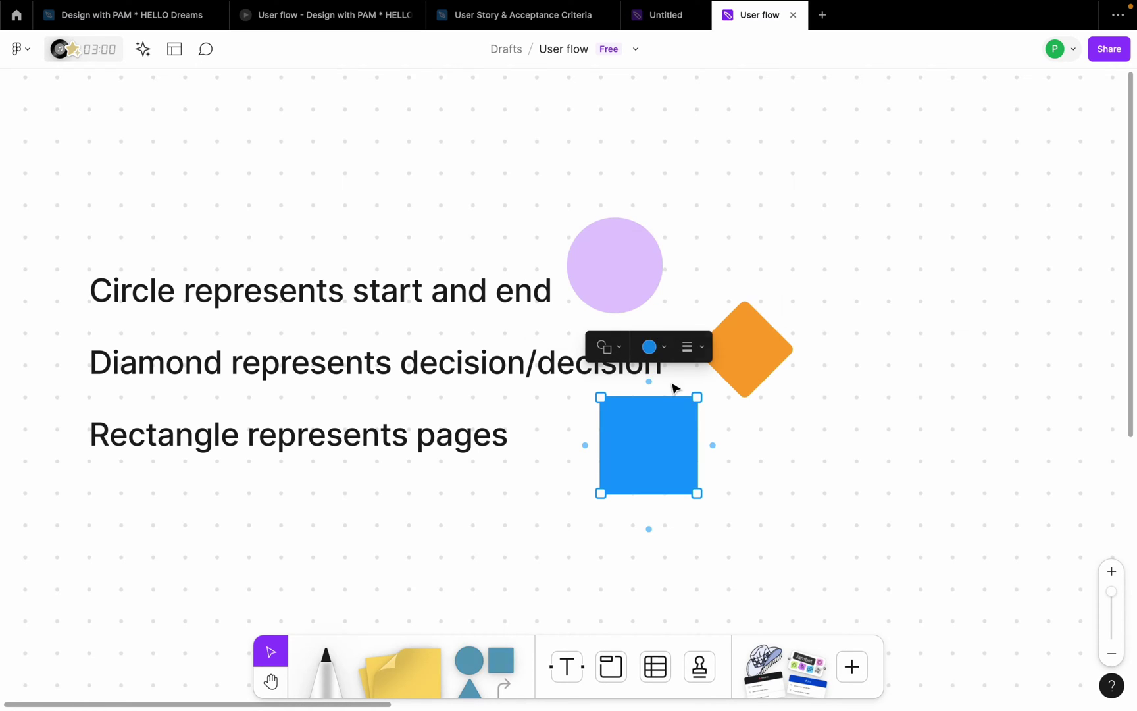
click(734, 411)
scroll(510, 434, down, 3)
scroll(514, 424, up, 1)
click(512, 425)
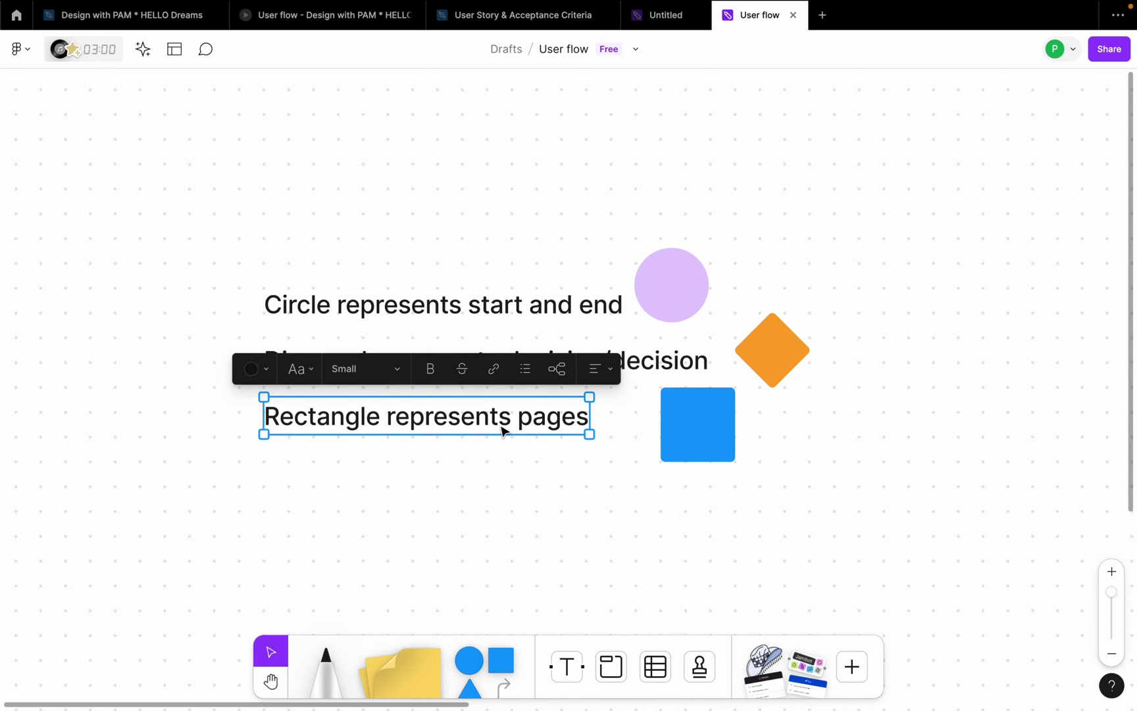
Copy the Rectangle line further down and replace 'Rectangle' with 'Right leaning parallelogram'.
drag(502, 431, 499, 526)
click(434, 531)
drag(372, 532, 259, 522)
text(Right keabu represents pages)
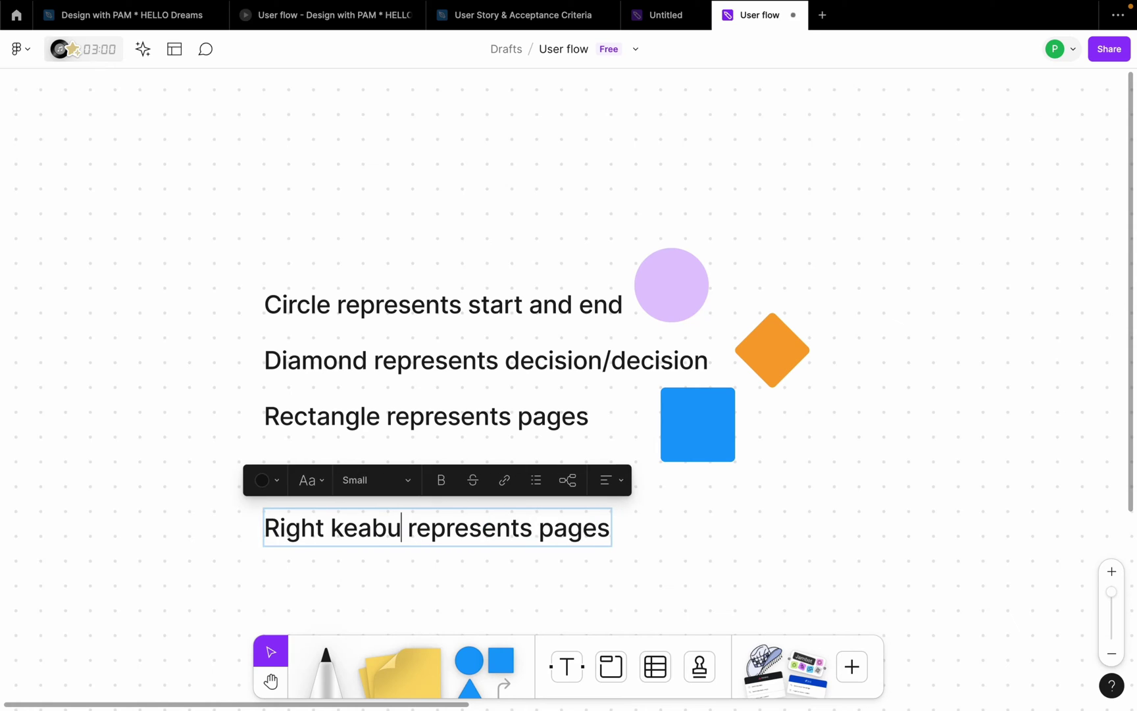
key(BackSpace)
key(BackSpace)
key(BackSpace)
key(BackSpace)
key(BackSpace)
text(leabi)
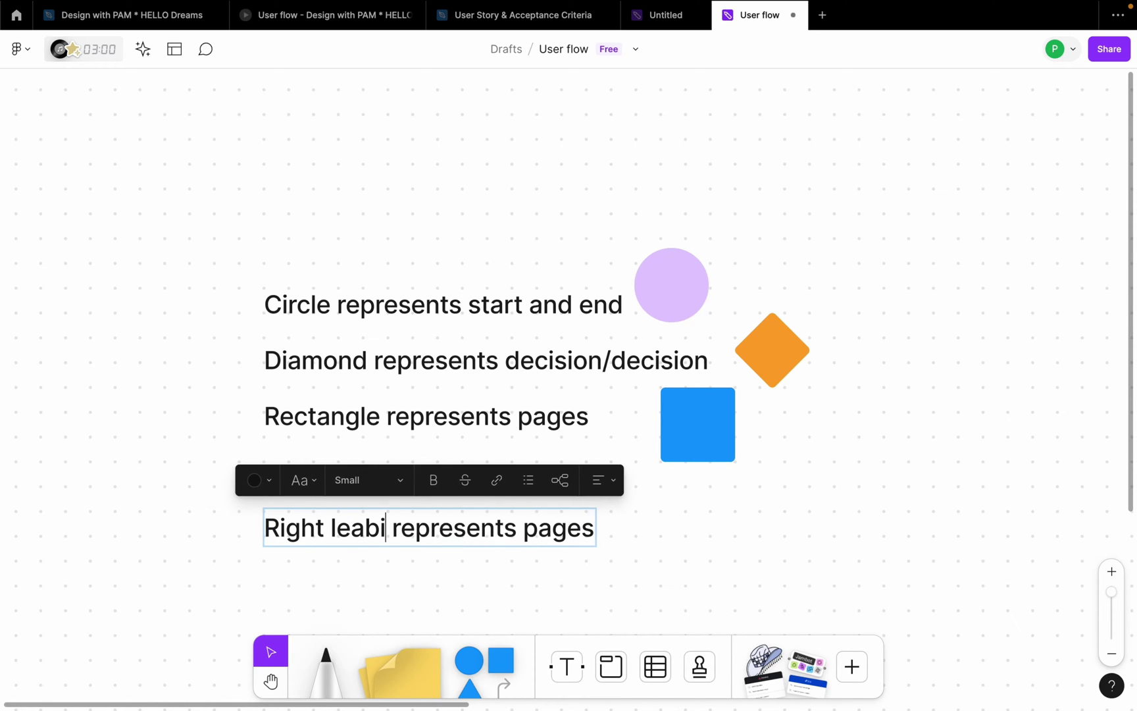
key(BackSpace)
key(BackSpace)
text(ning parrallerogram)
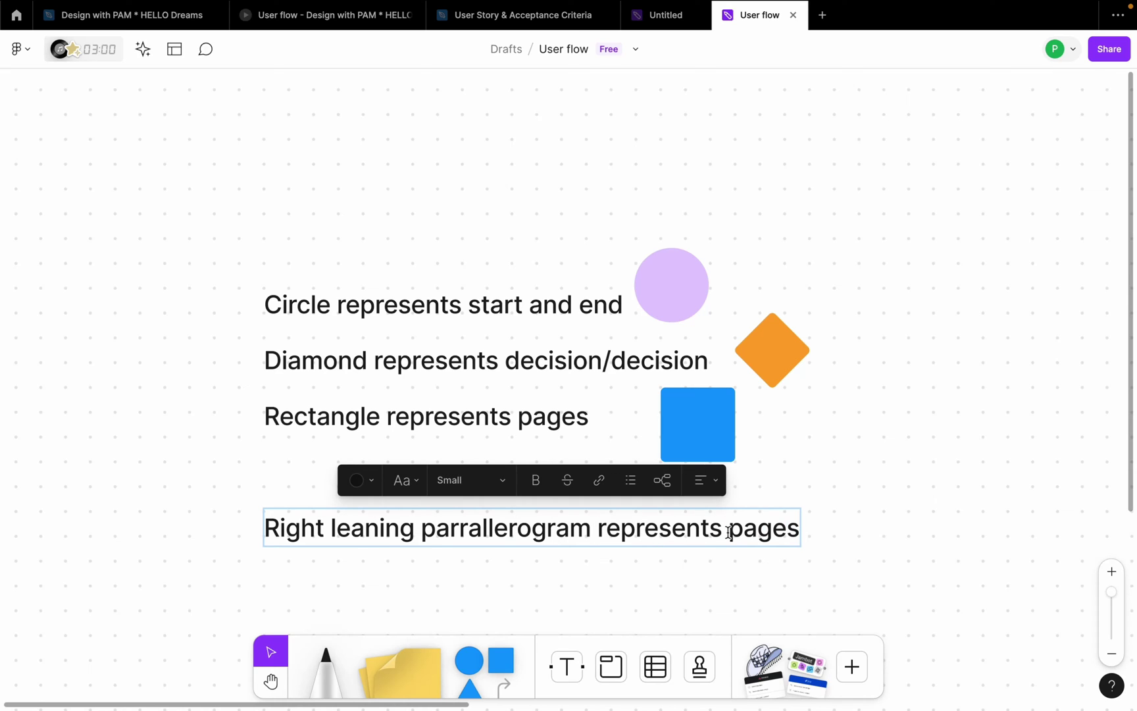
Change 'pages' to 'when an action has been taken', fix 'parallelogram' spelling, and copy the blue square beside it.
double_click(731, 527)
text(when an action has )
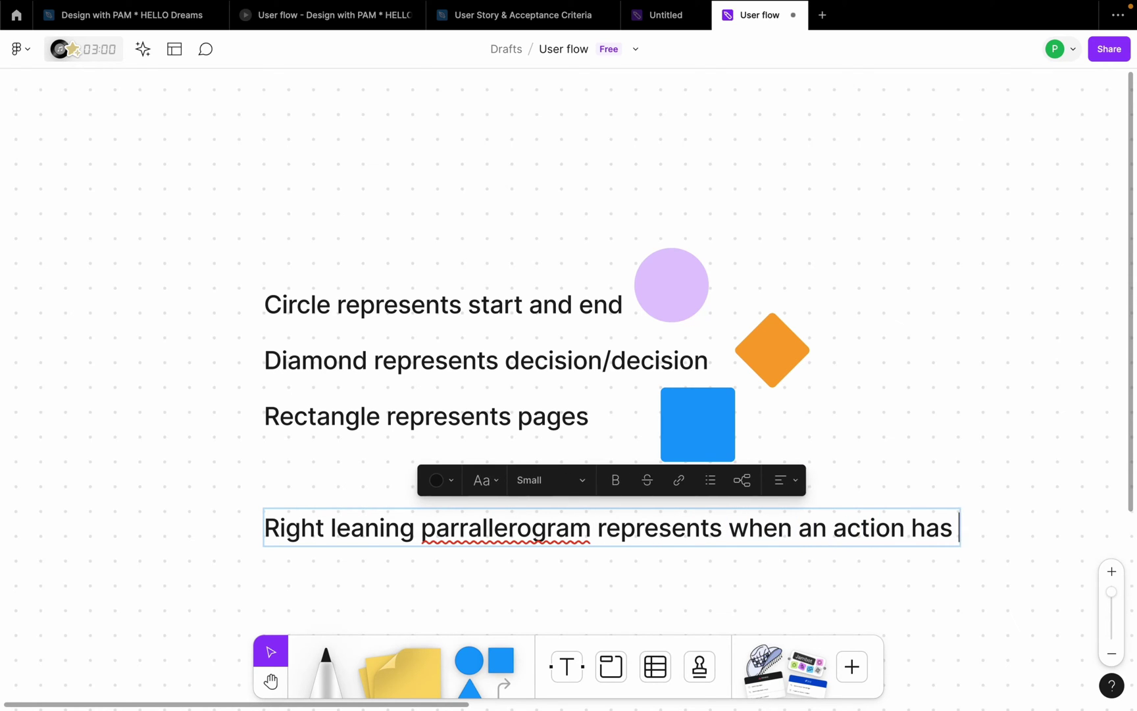
text(been tae)
key(BackSpace)
text(ken)
scroll(751, 526, down, 5)
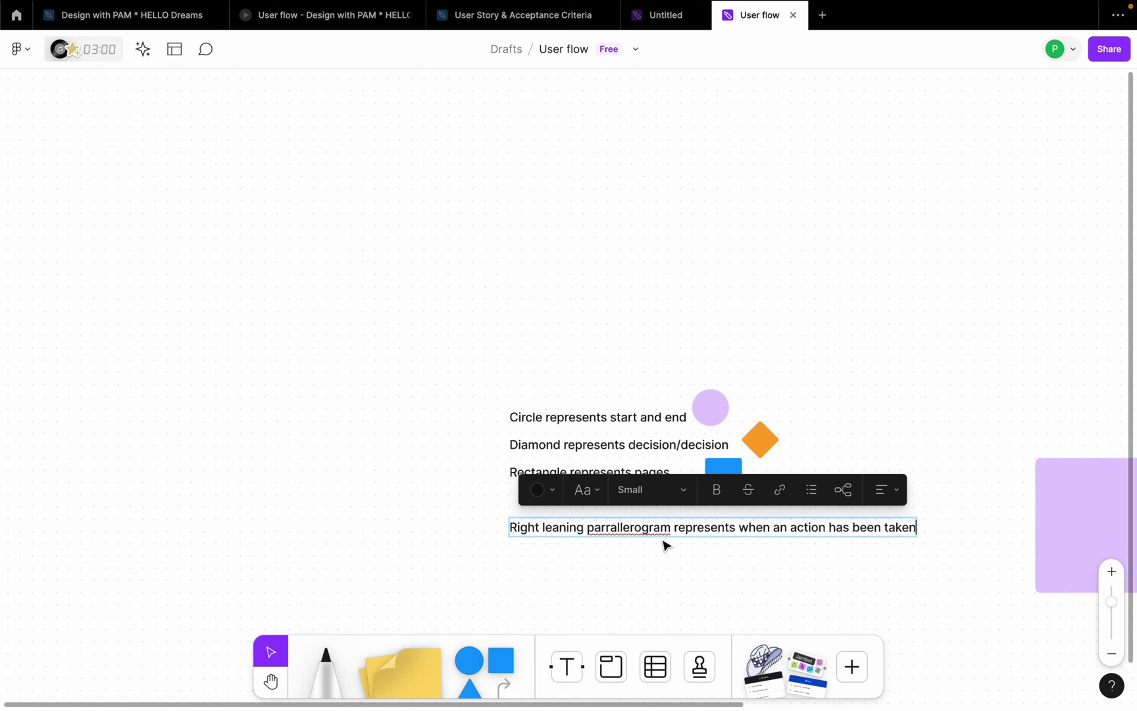
right_click(652, 530)
click(684, 515)
scroll(977, 540, up, 5)
click(601, 449)
drag(601, 449, 931, 515)
Turn the copied blue square into a right-leaning parallelogram and nudge it left.
click(887, 431)
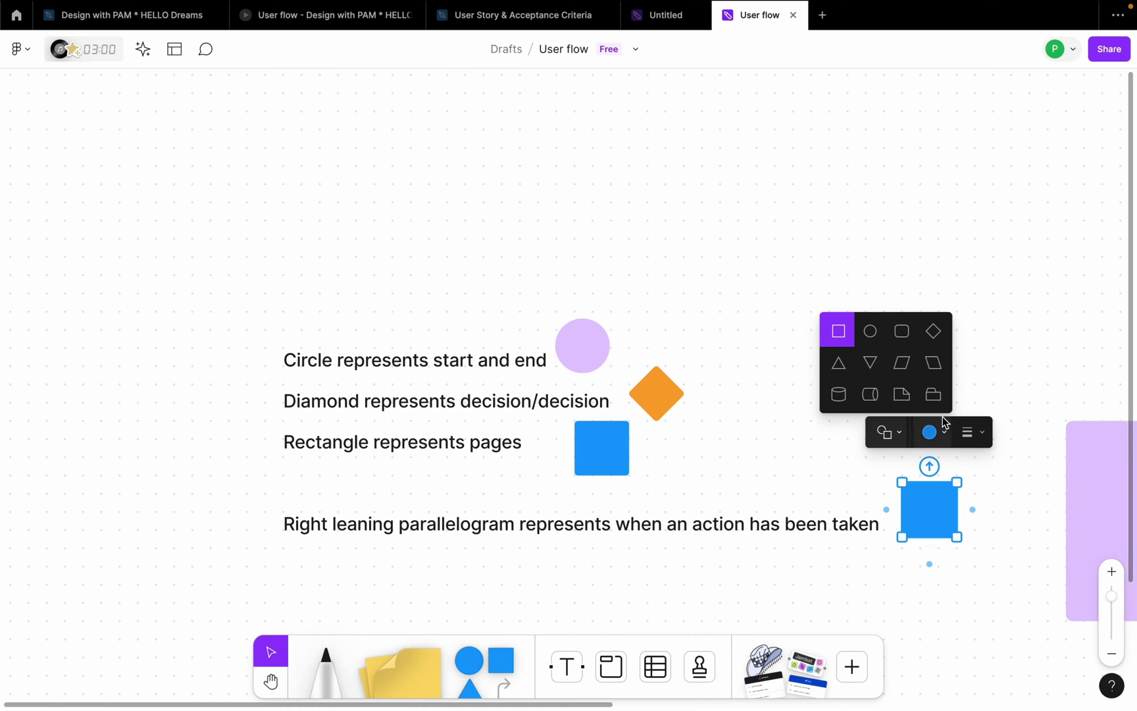
click(902, 363)
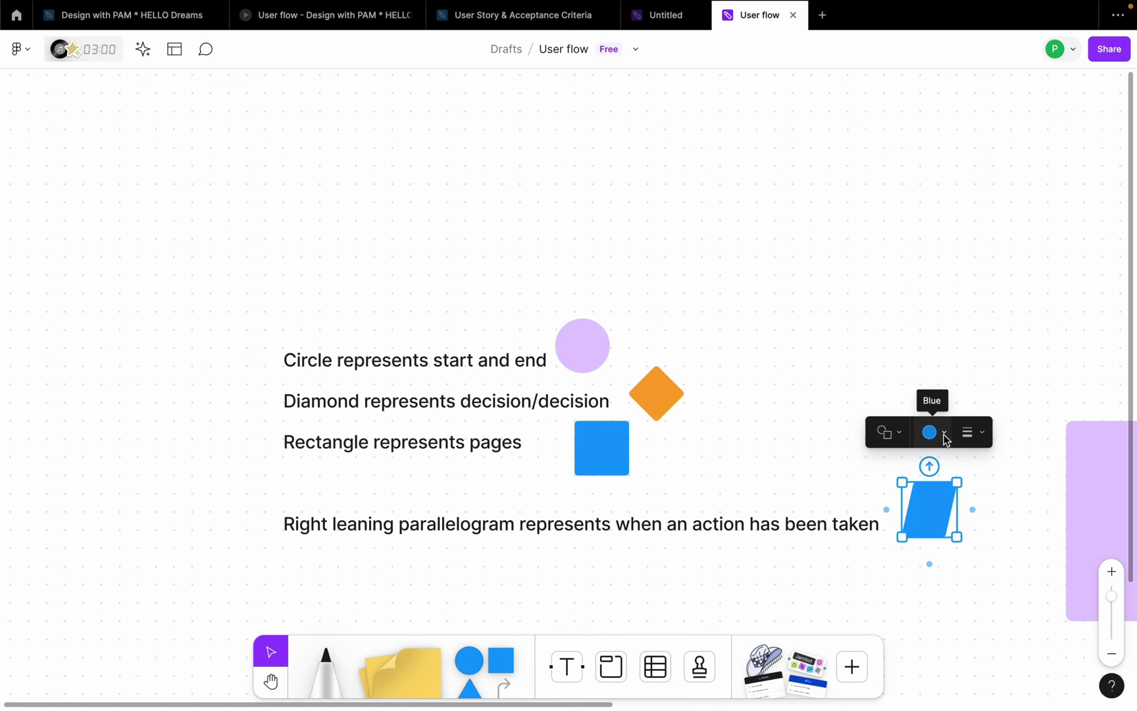
mouse_move(934, 505)
mouse_down()
mouse_move(919, 506)
mouse_move(929, 503)
mouse_up()
Delete the leftover shapes beside the legend.
scroll(667, 467, right, 5)
scroll(667, 467, down, 2)
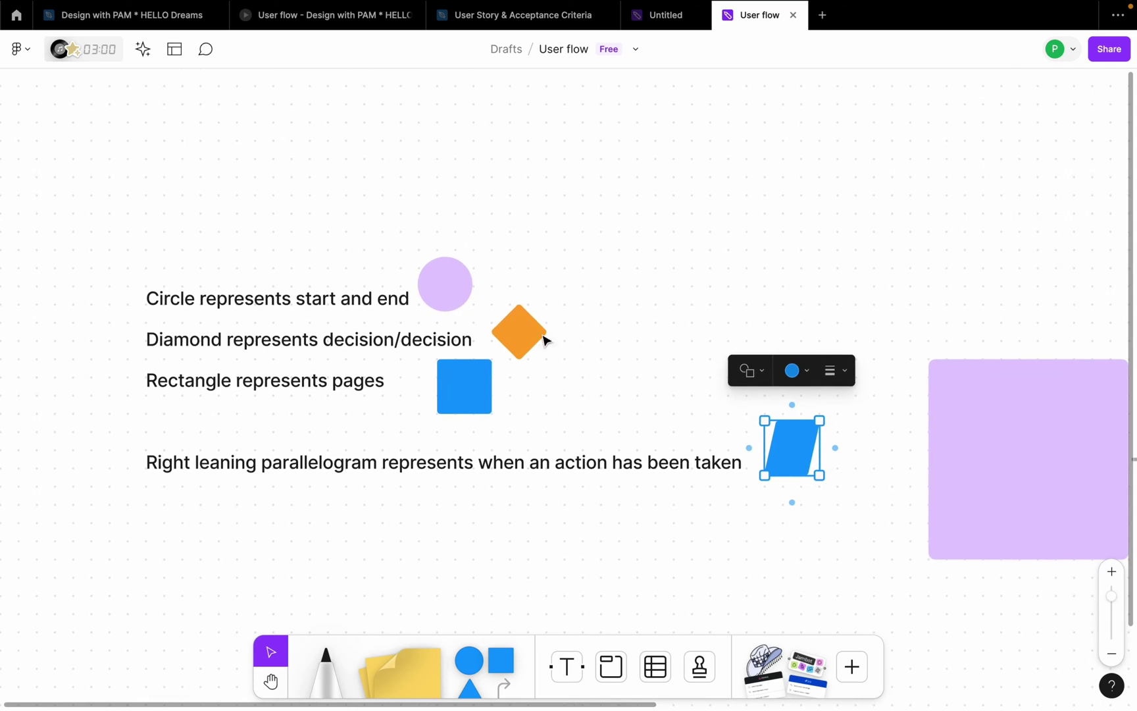
scroll(724, 395, right, 5)
scroll(700, 393, down, 3)
click(767, 385)
scroll(645, 389, down, 3)
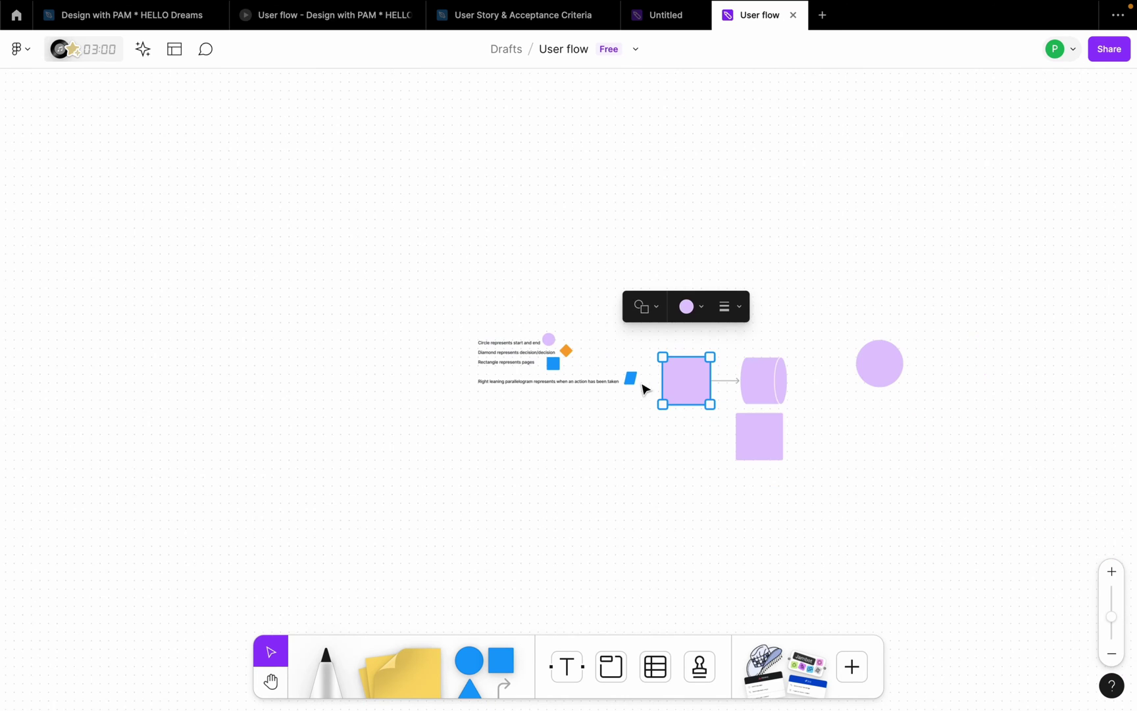
drag(935, 331, 655, 472)
key(Delete)
scroll(595, 355, up, 5)
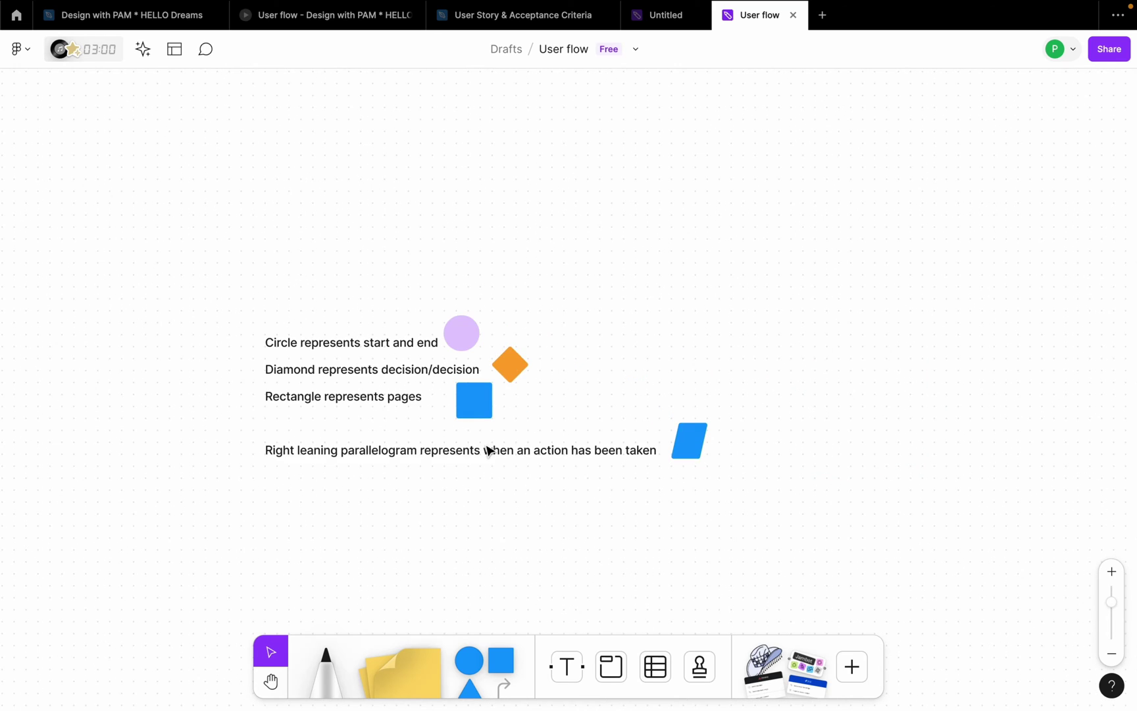
scroll(460, 454, down, 3)
scroll(330, 444, up, 3)
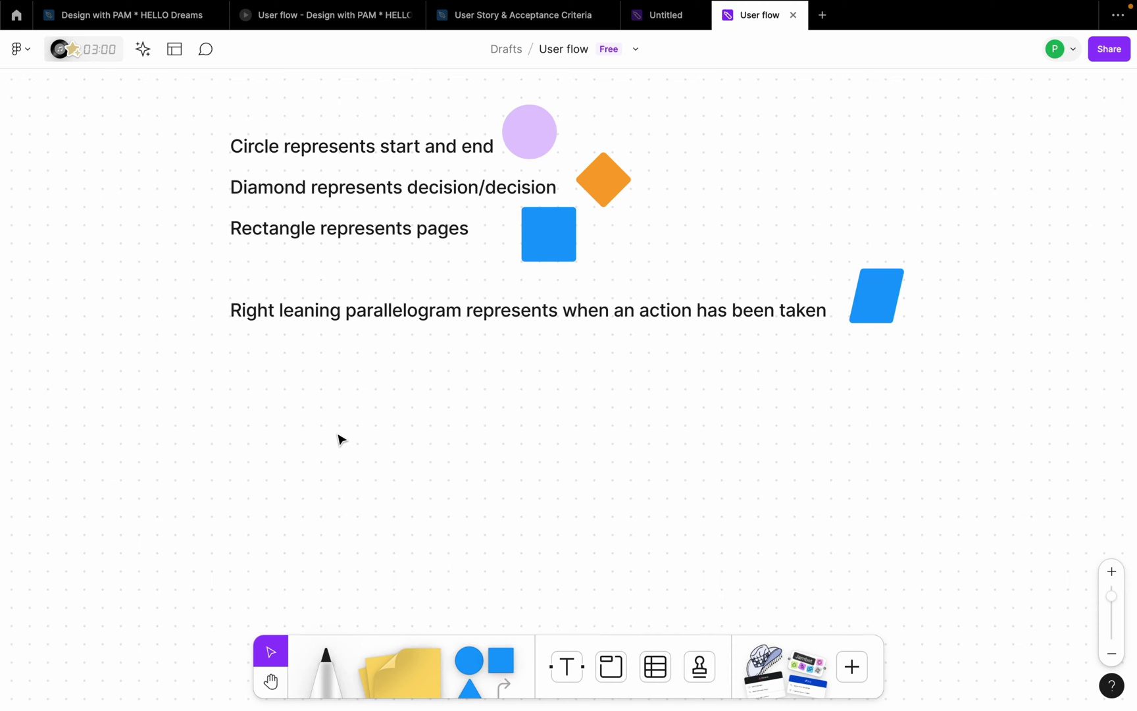
Place a circle below the legend and delete the extra circle and square added by mistake.
scroll(372, 427, up, 3)
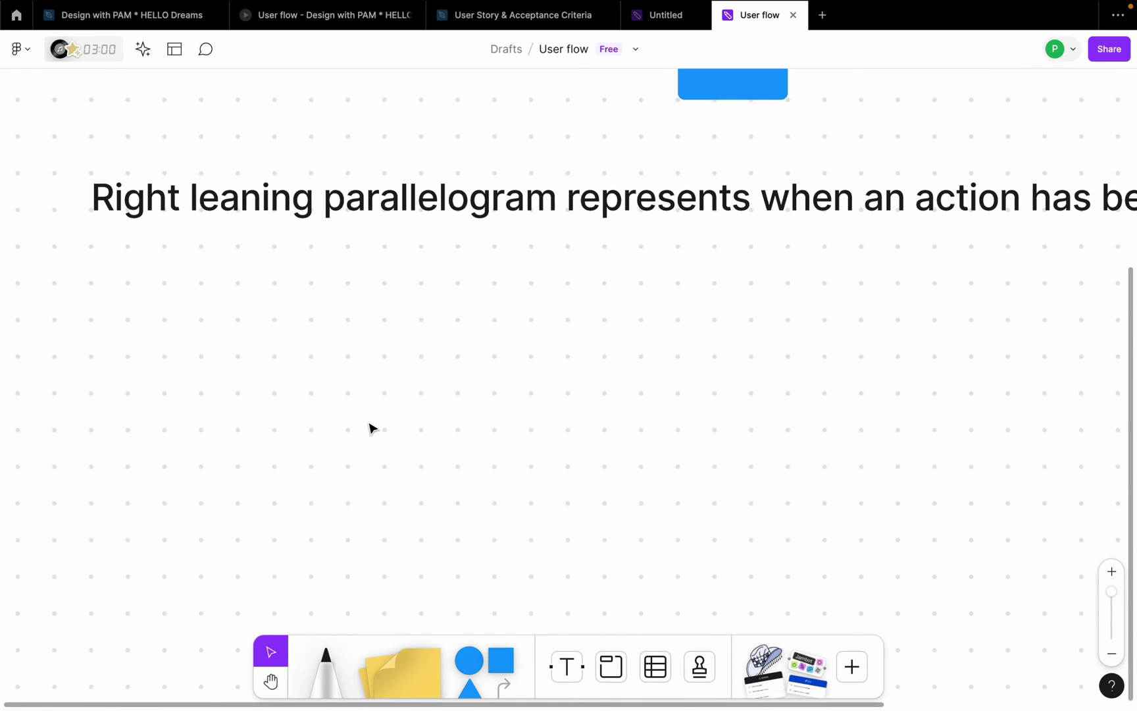
key(o)
click(297, 370)
scroll(370, 309, down, 5)
drag(387, 333, 390, 376)
drag(469, 660, 551, 426)
drag(503, 658, 751, 395)
click(758, 380)
key(Delete)
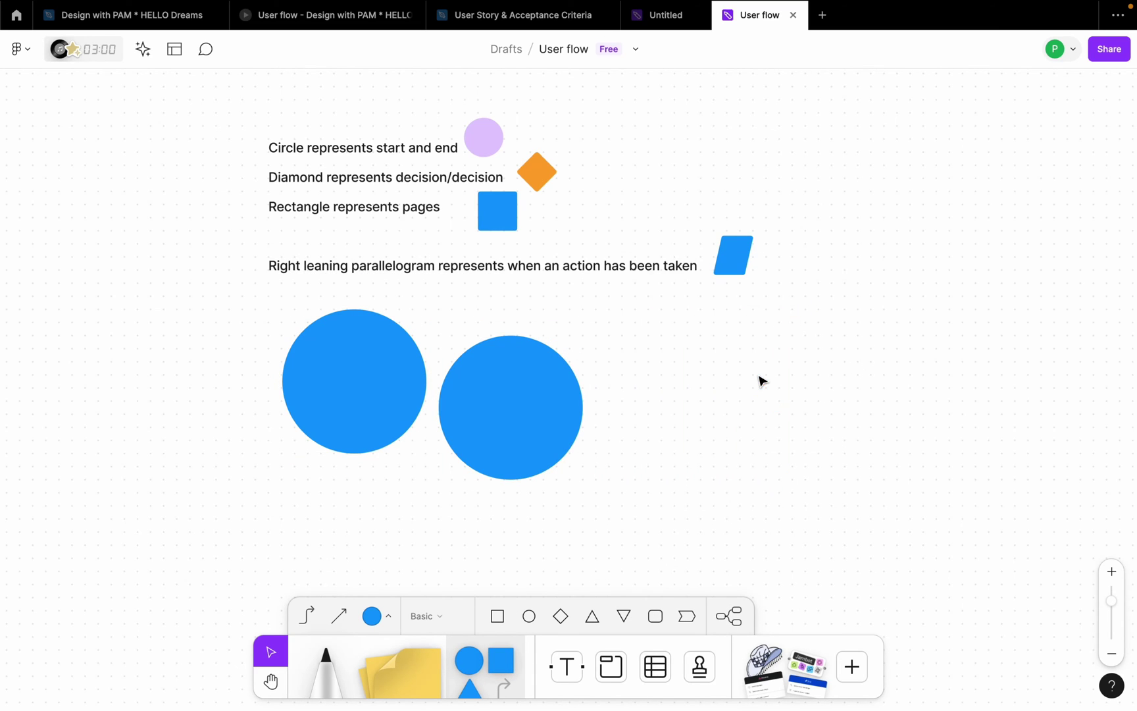
click(551, 410)
key(Delete)
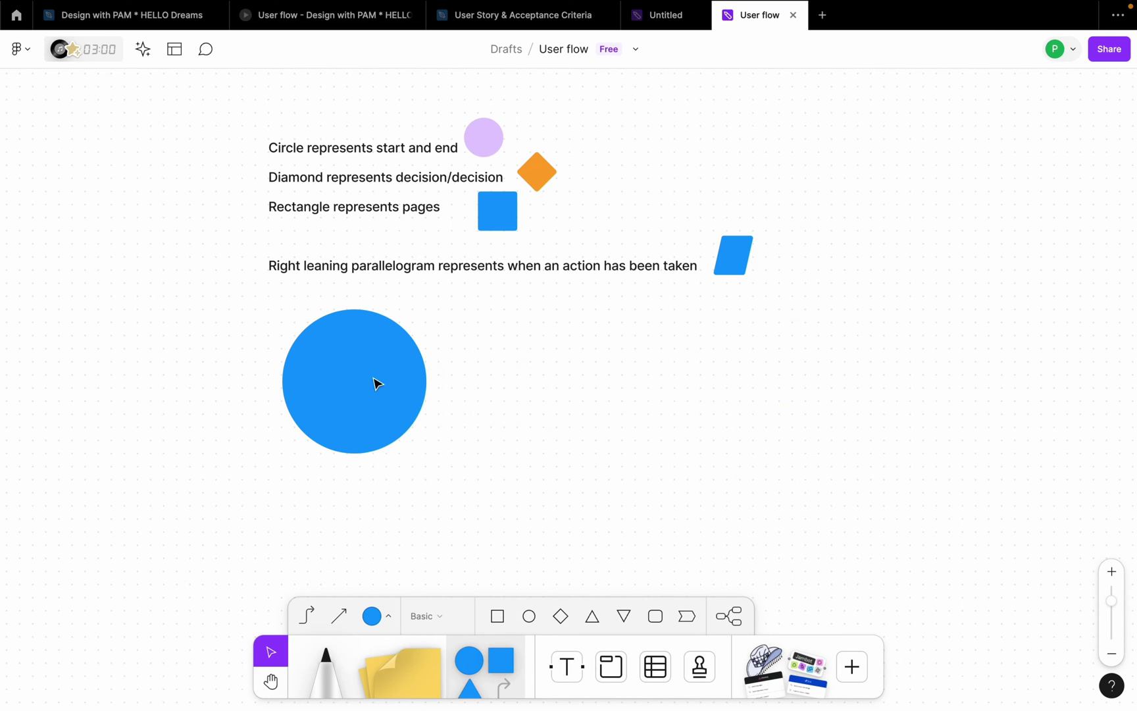
click(364, 359)
drag(364, 359, 350, 372)
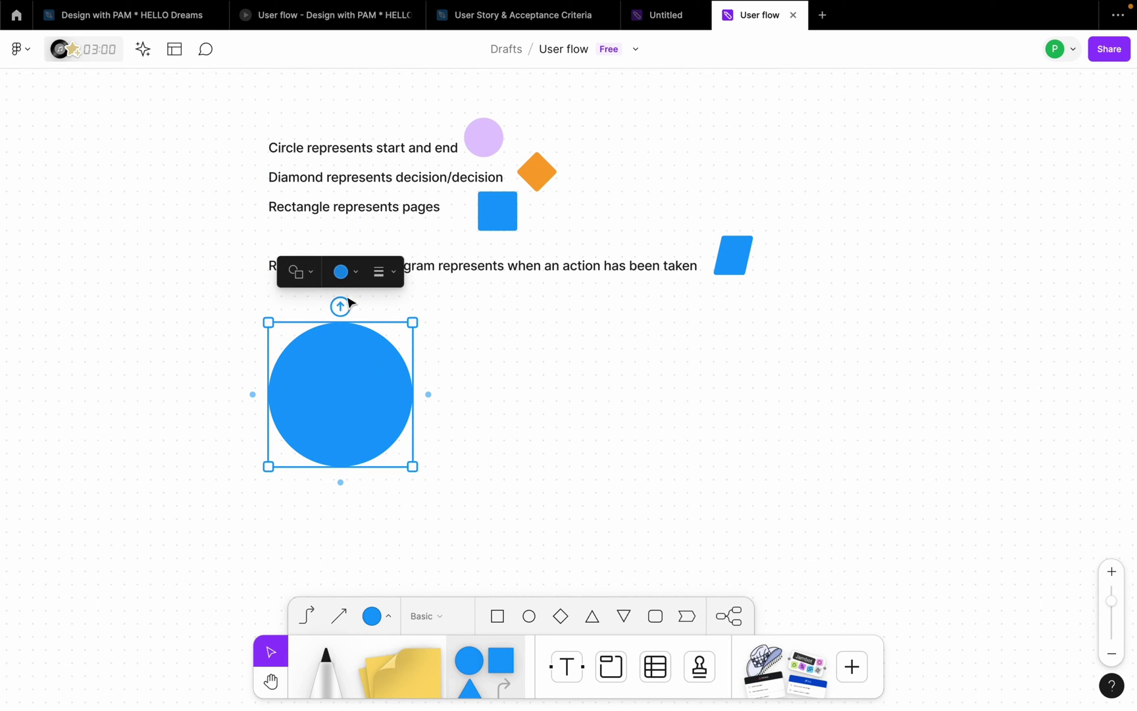
Fill the circle light purple to match the legend and label it 'Start'.
click(305, 277)
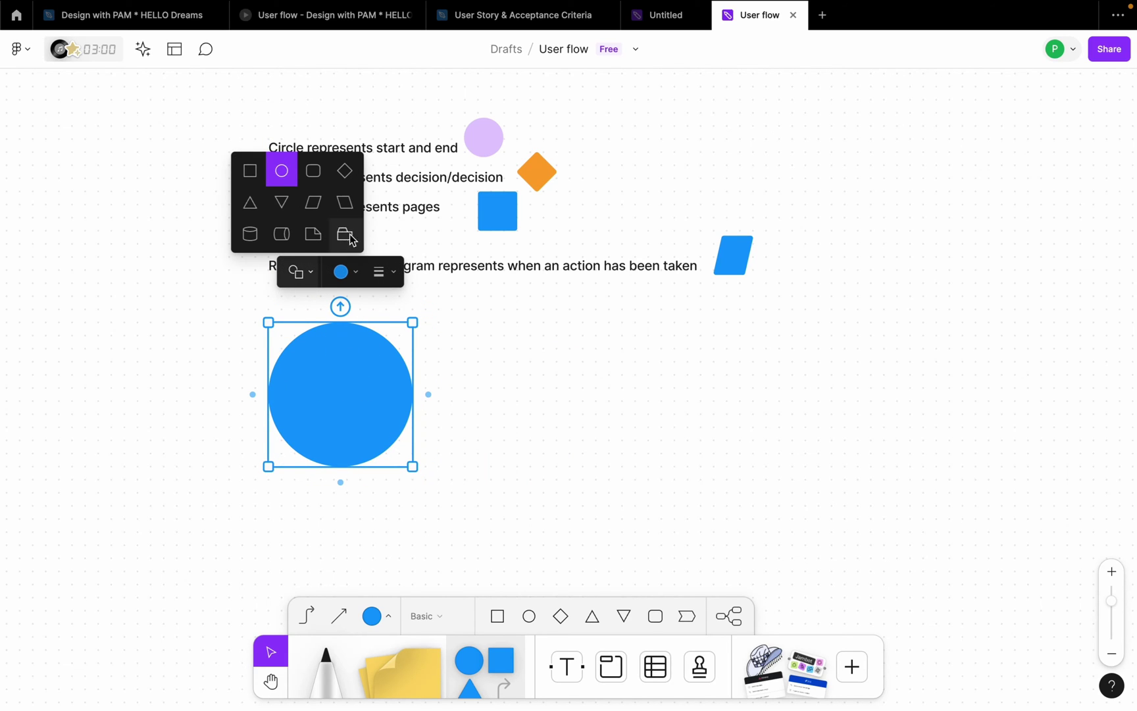
click(354, 281)
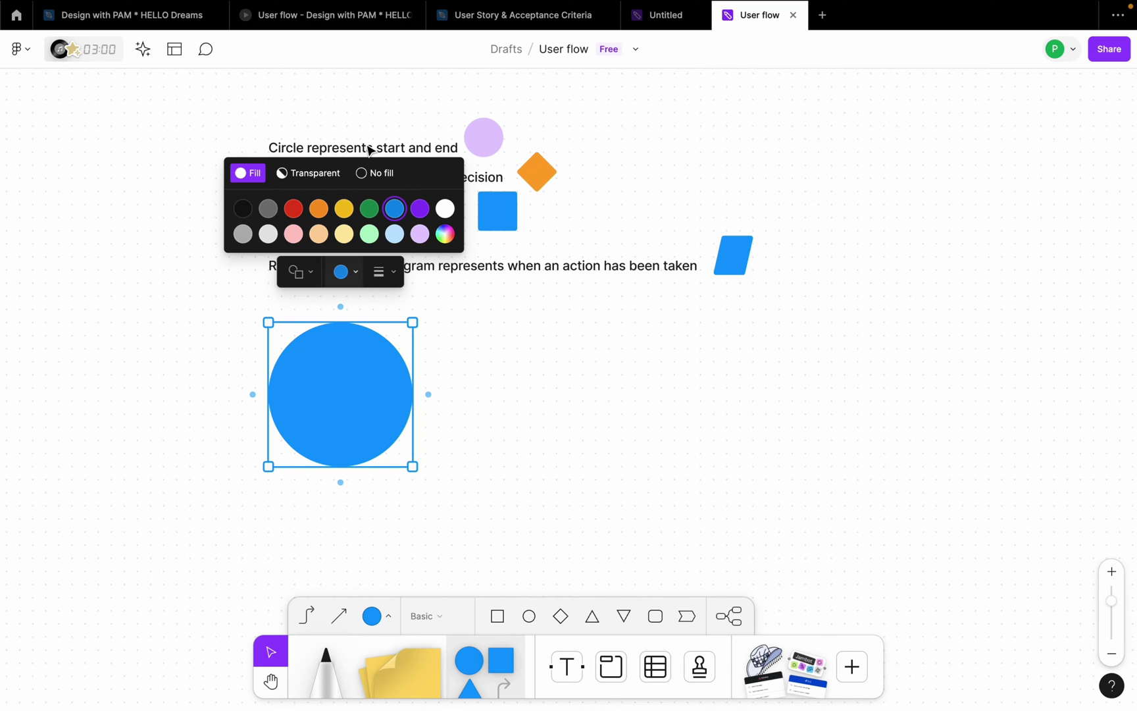
click(424, 237)
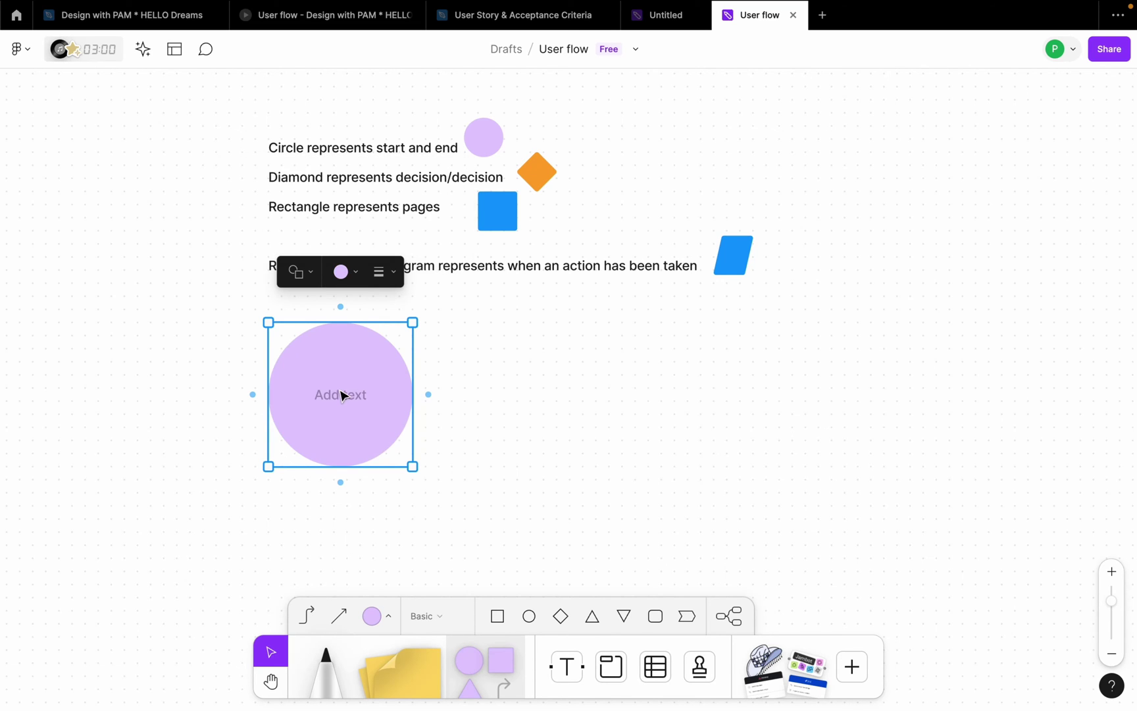
scroll(343, 394, up, 5)
scroll(326, 392, up, 3)
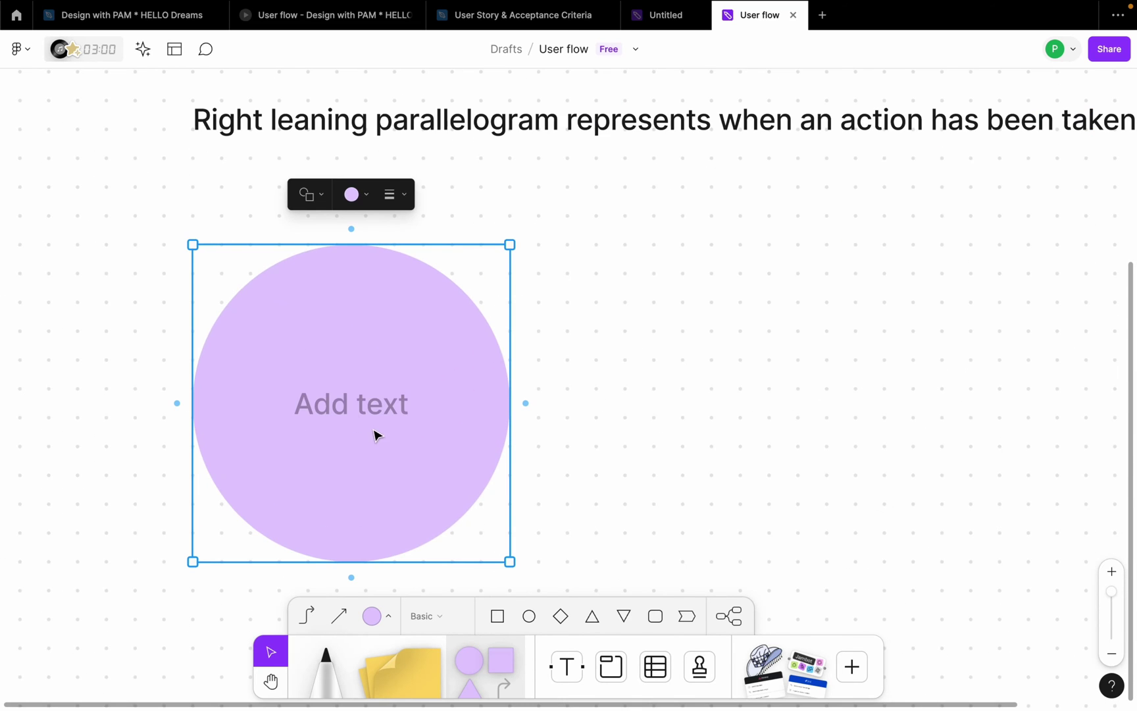
click(329, 408)
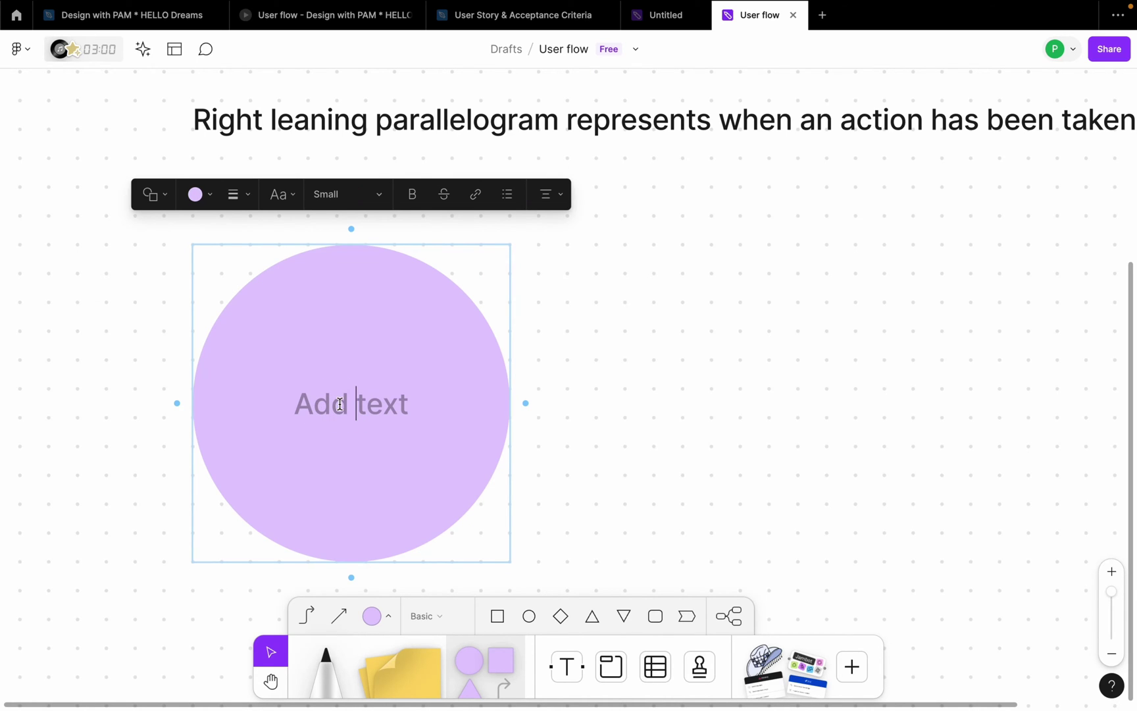
text(Start)
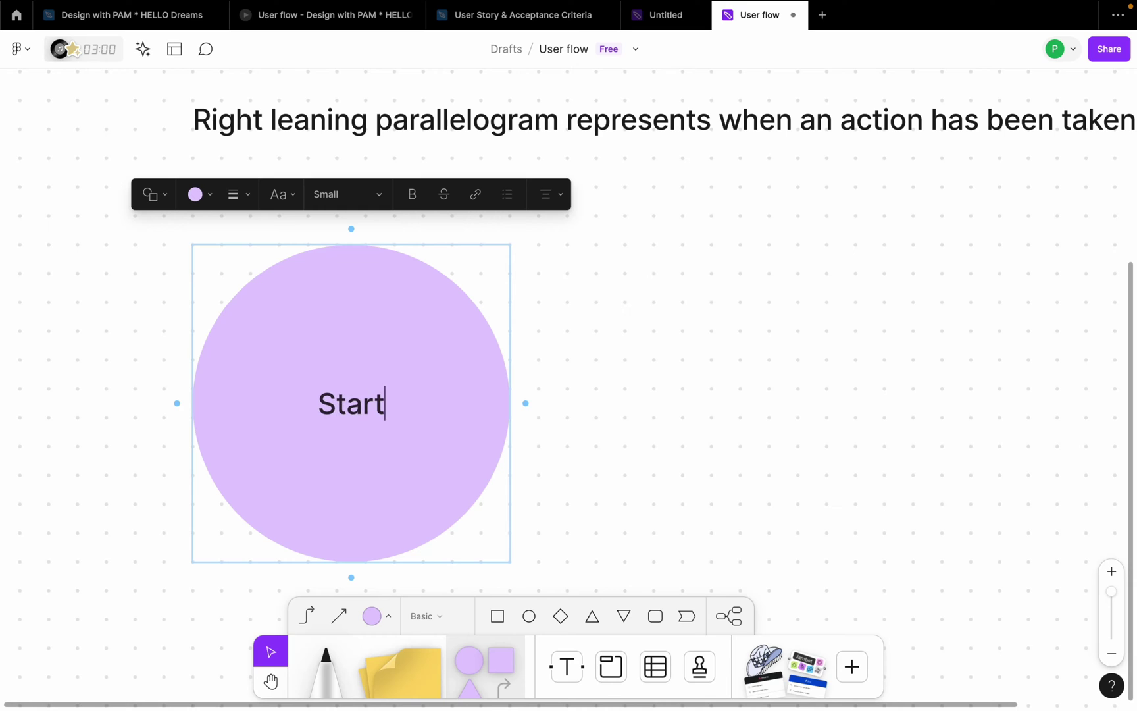
key(Escape)
Nudge the Start circle and add an arrow-connected shape to its right.
scroll(376, 385, down, 5)
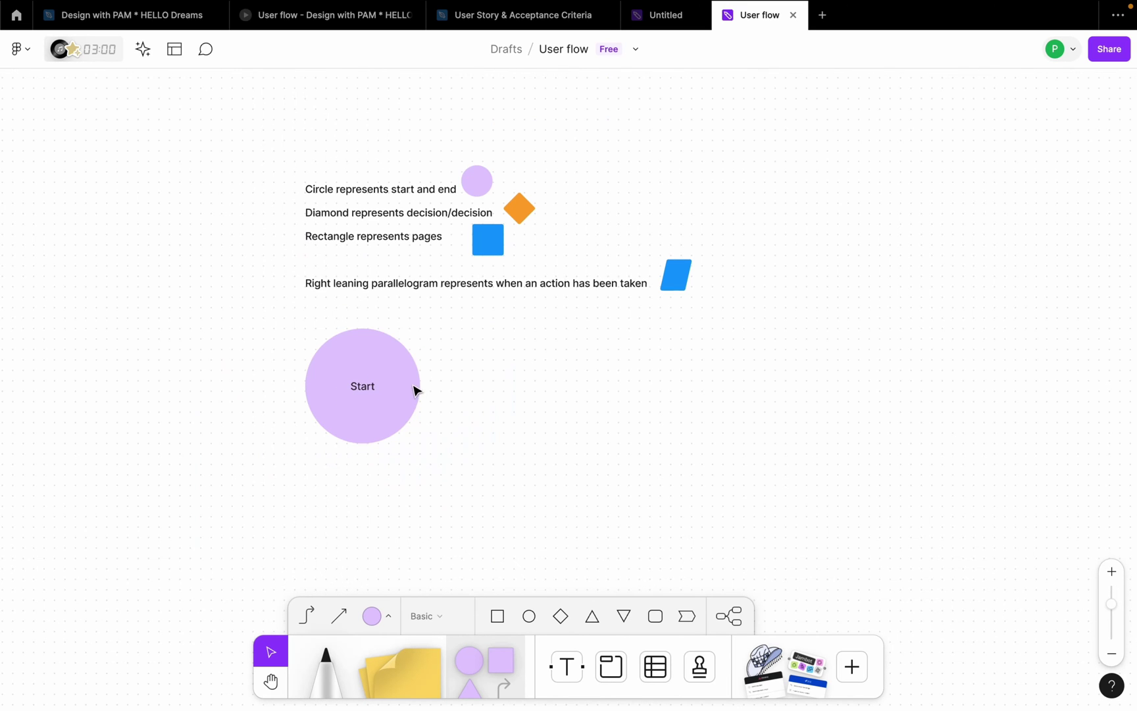
drag(414, 388, 385, 401)
mouse_move(398, 402)
scroll(395, 404, up, 5)
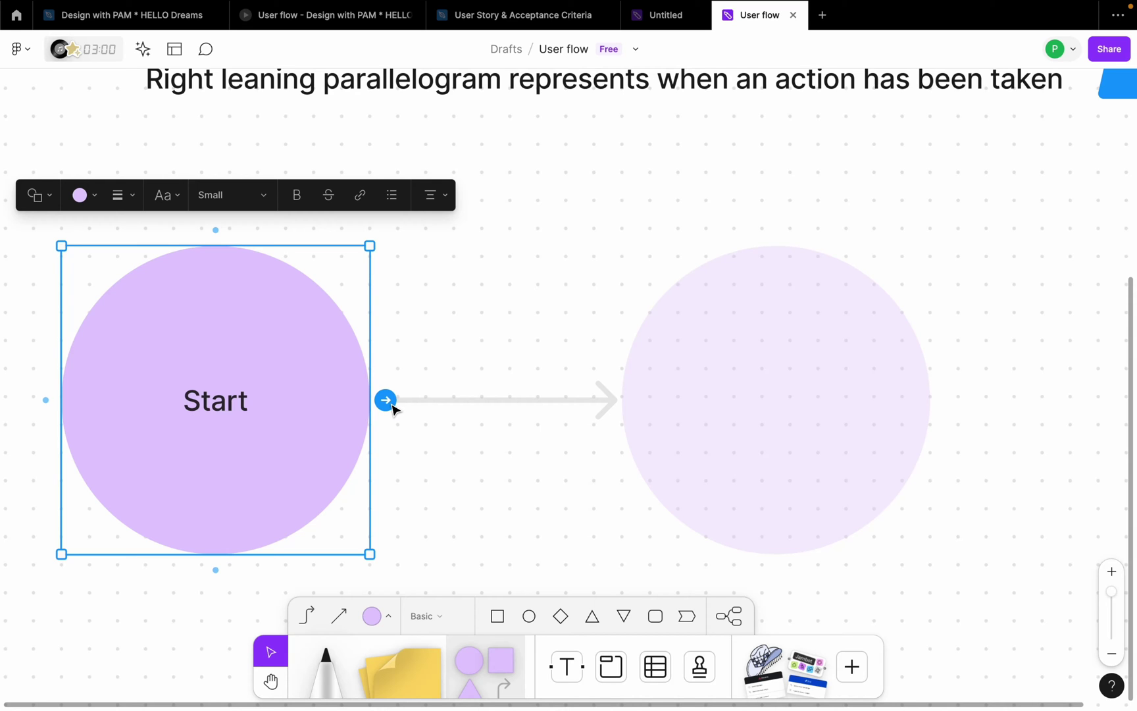
scroll(394, 408, up, 2)
scroll(394, 406, down, 3)
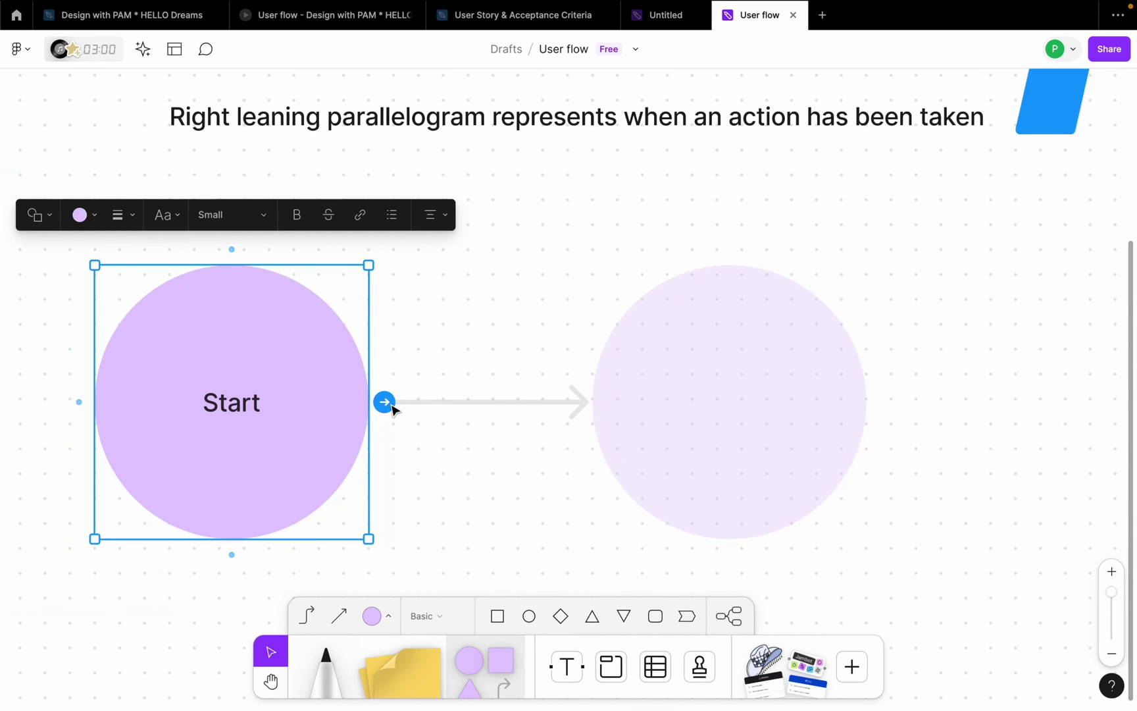
scroll(394, 406, up, 8)
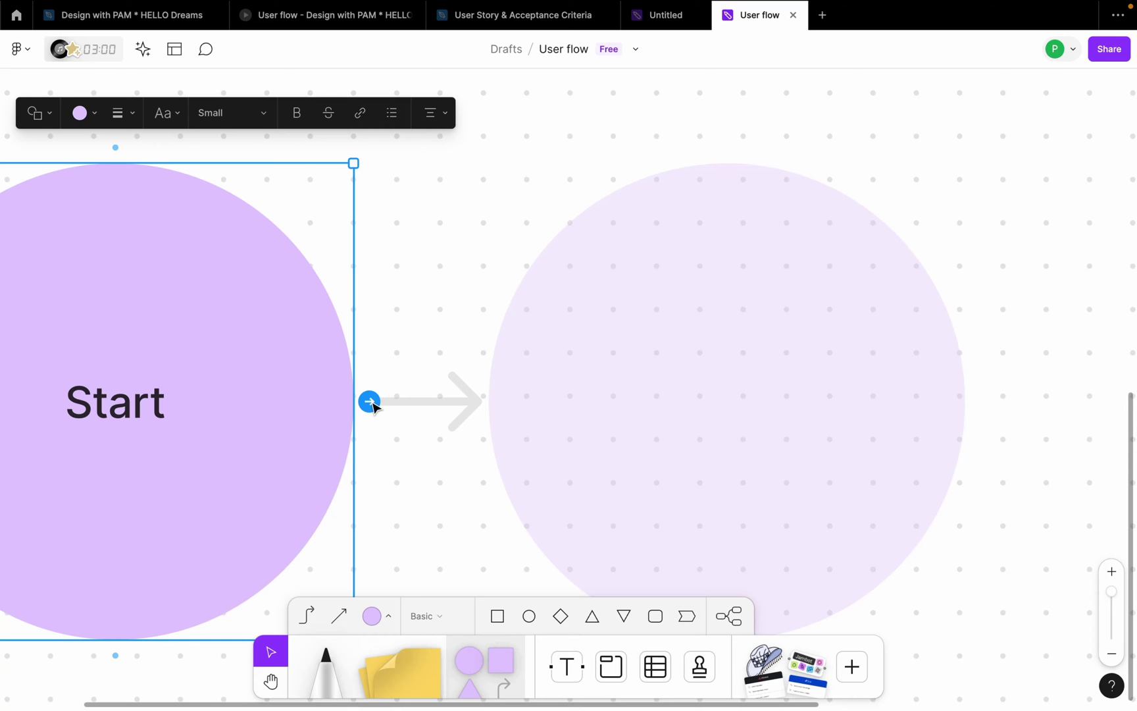
click(370, 402)
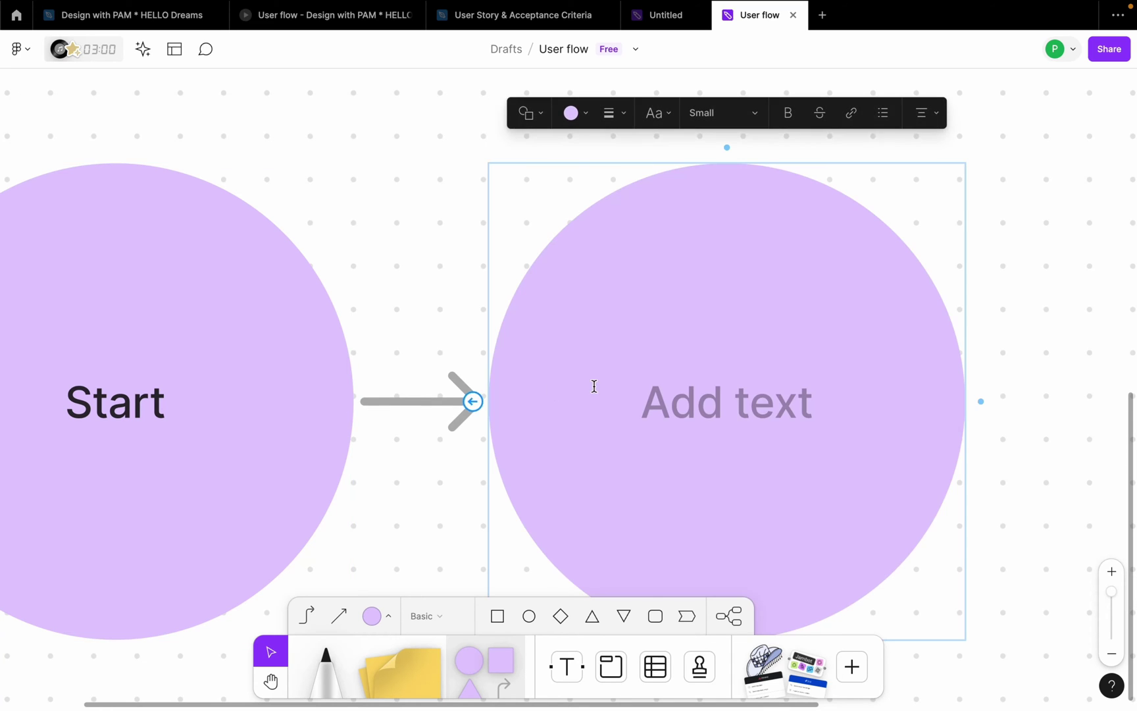
scroll(595, 386, down, 3)
click(787, 410)
click(708, 398)
scroll(708, 398, right, 3)
scroll(478, 415, down, 3)
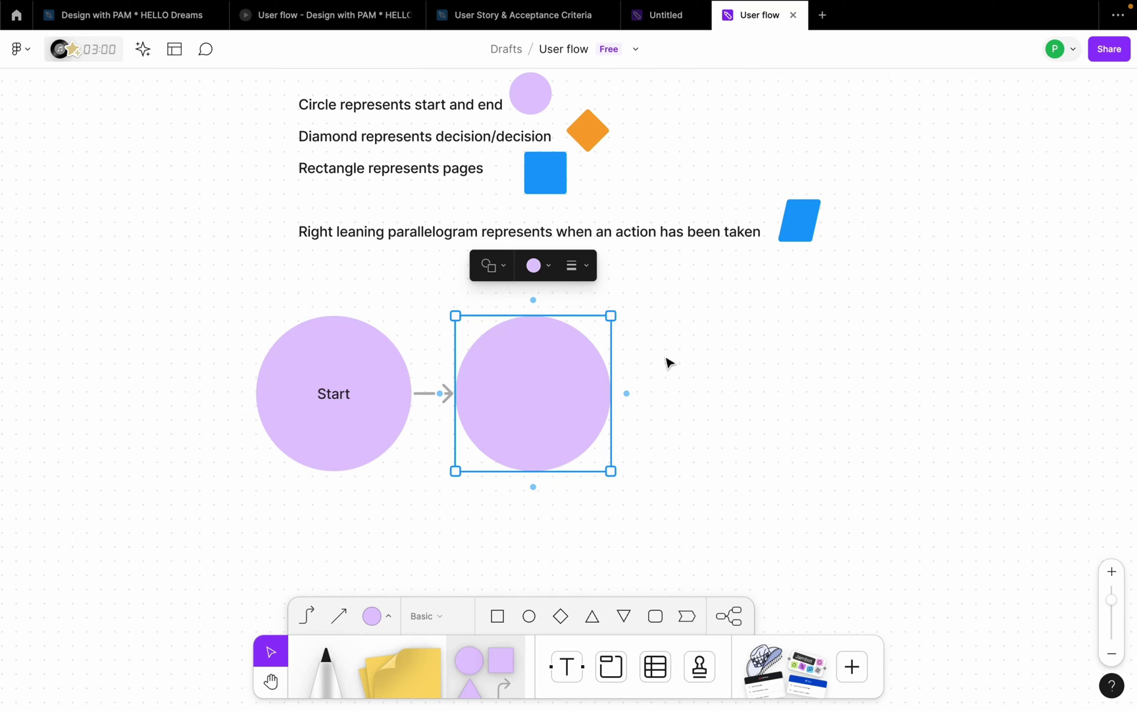
Turn the new shape into a blue square and begin typing its 'Splash' label.
click(506, 270)
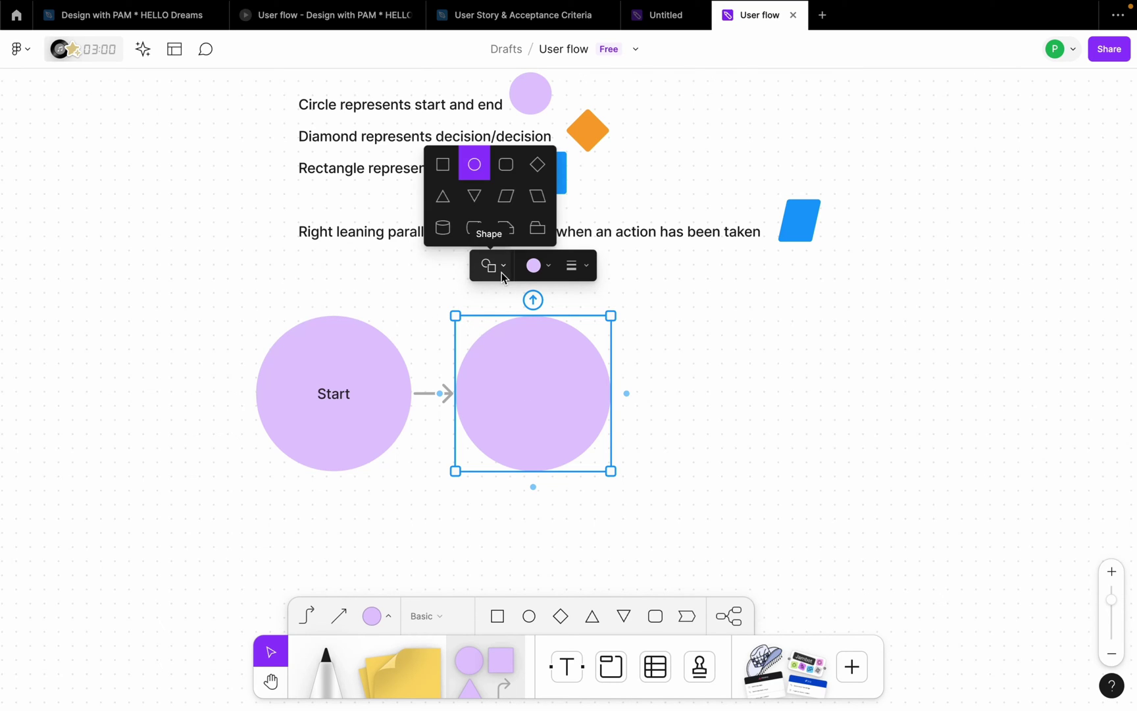
click(445, 175)
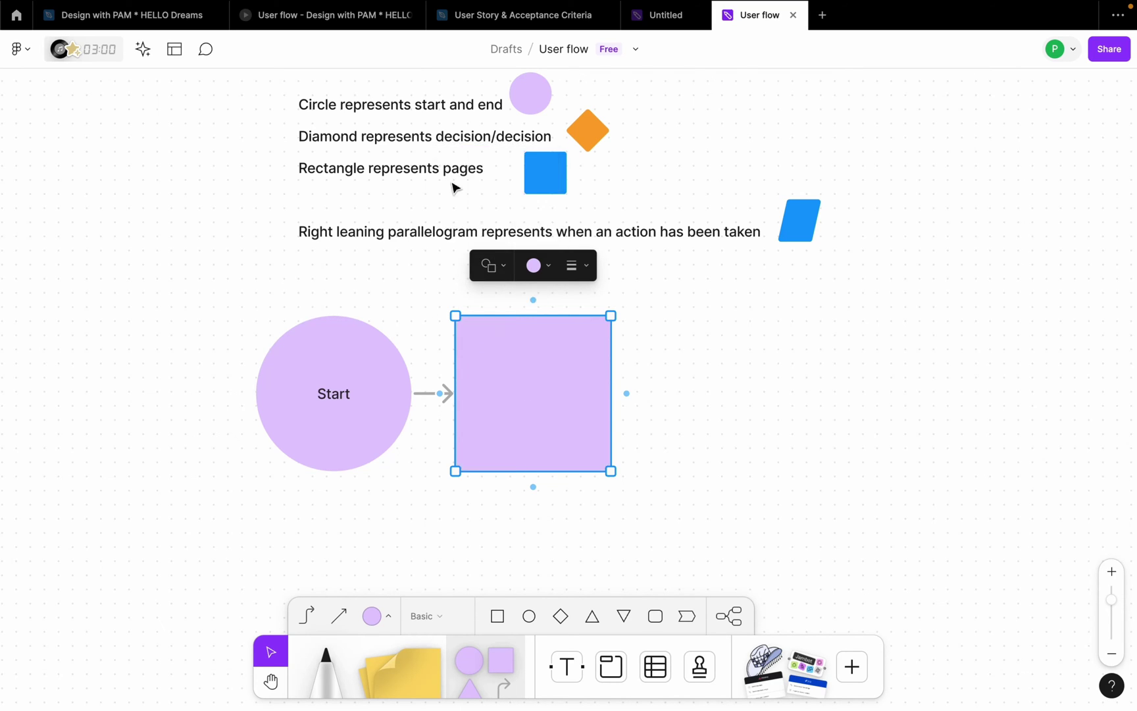
click(548, 268)
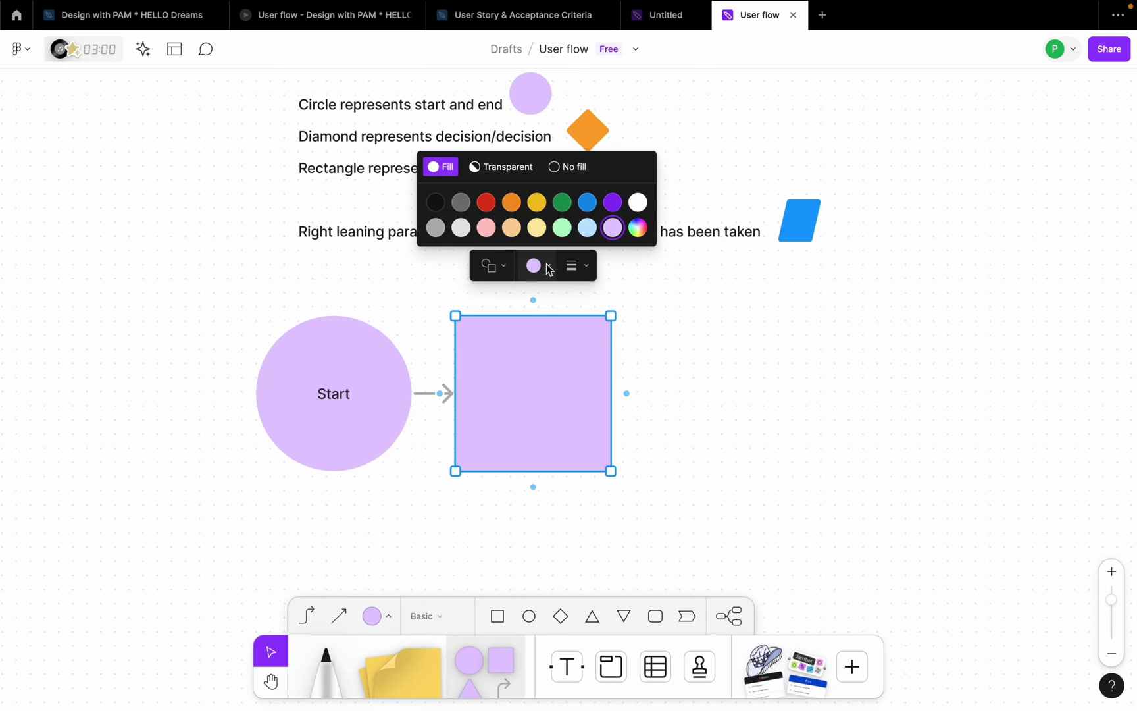
click(587, 203)
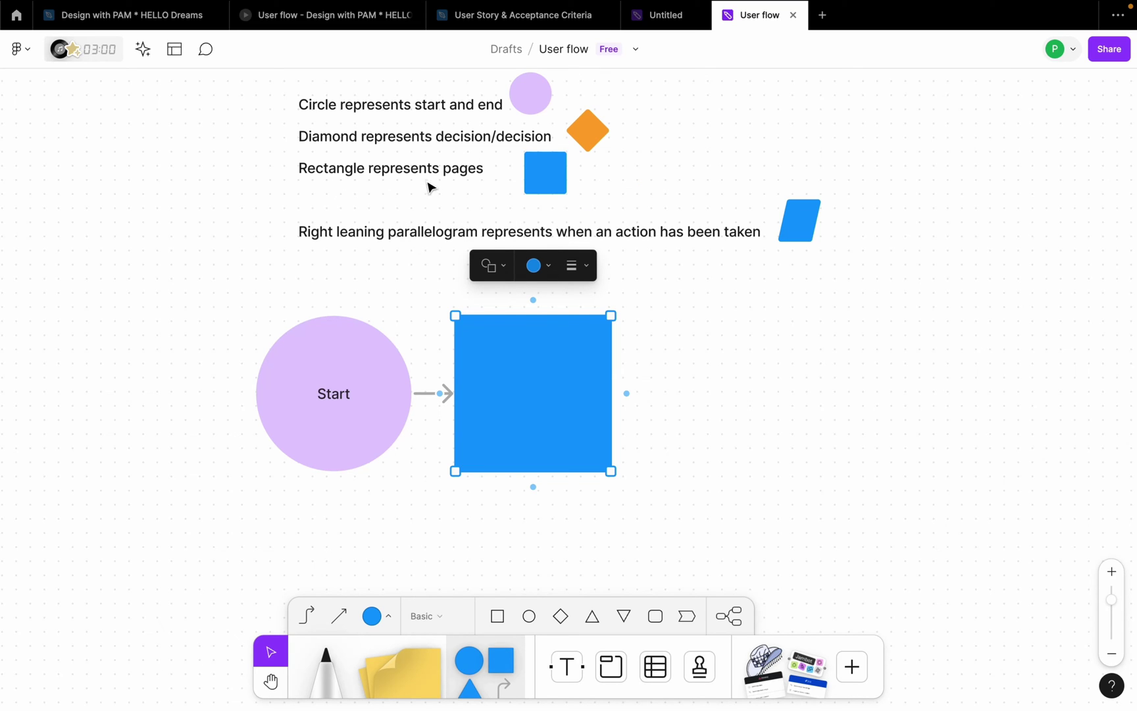
double_click(533, 395)
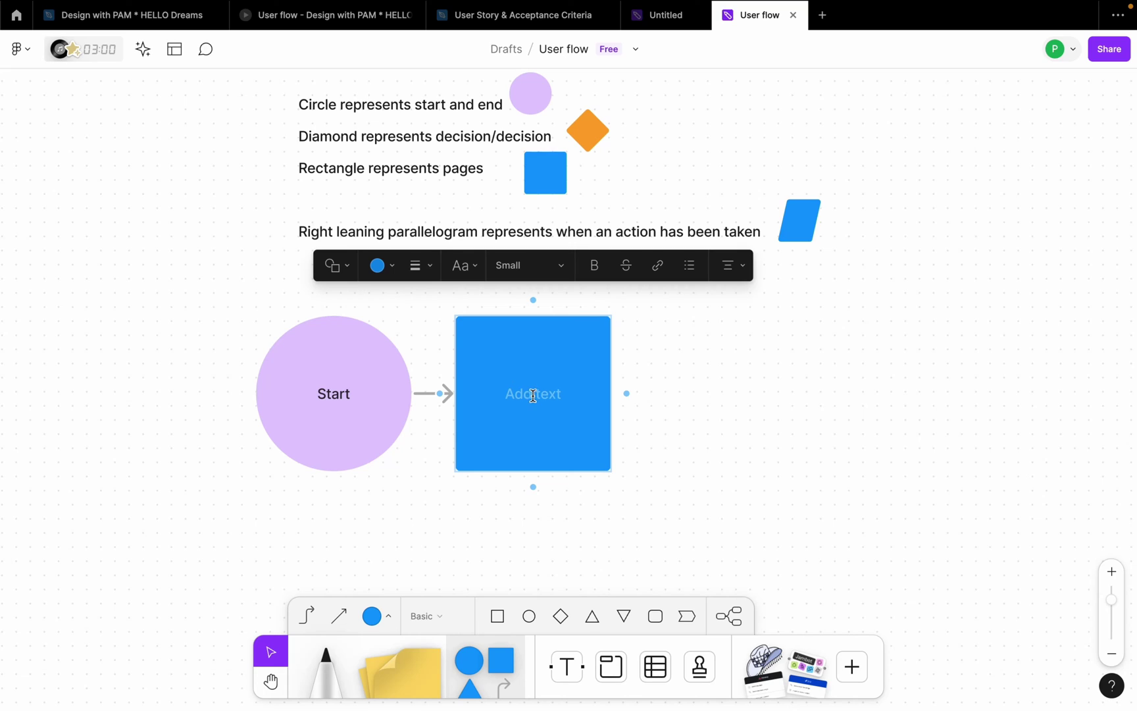
text(Splash screen)
Finish the 'Splash screen' label and nudge the square slightly right.
click(696, 450)
click(533, 398)
drag(533, 398, 545, 398)
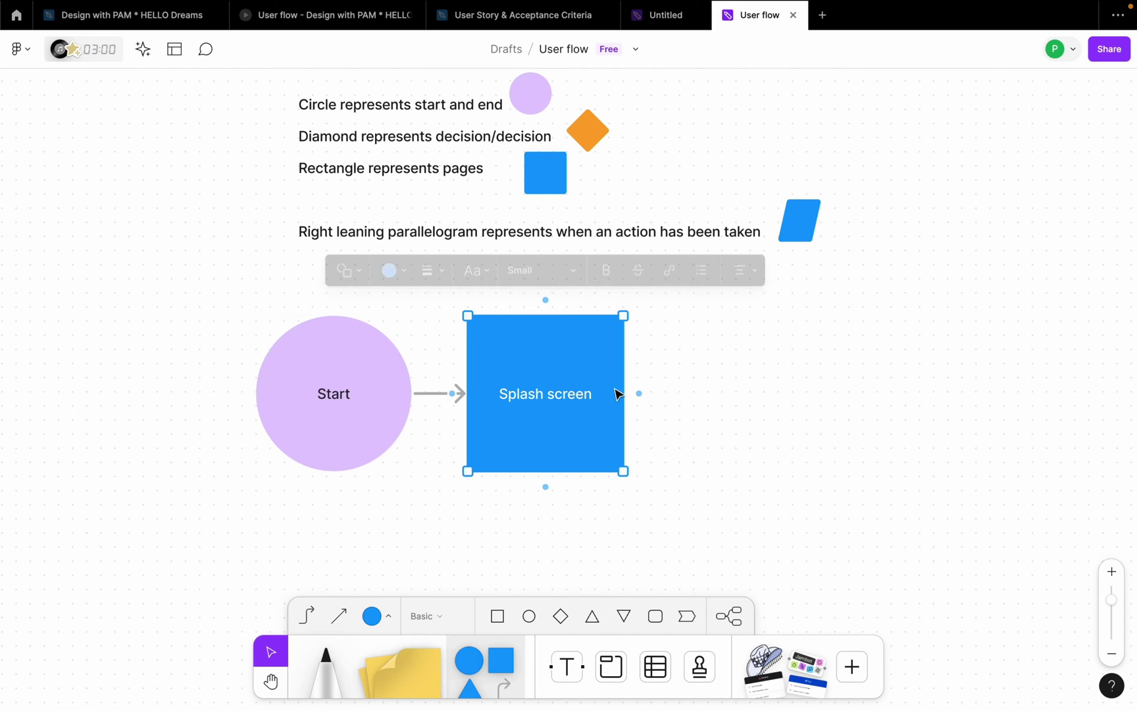
Add a connected square after Splash screen and label it 'Sign up/Login'.
click(645, 394)
click(928, 385)
click(862, 406)
drag(860, 404, 831, 400)
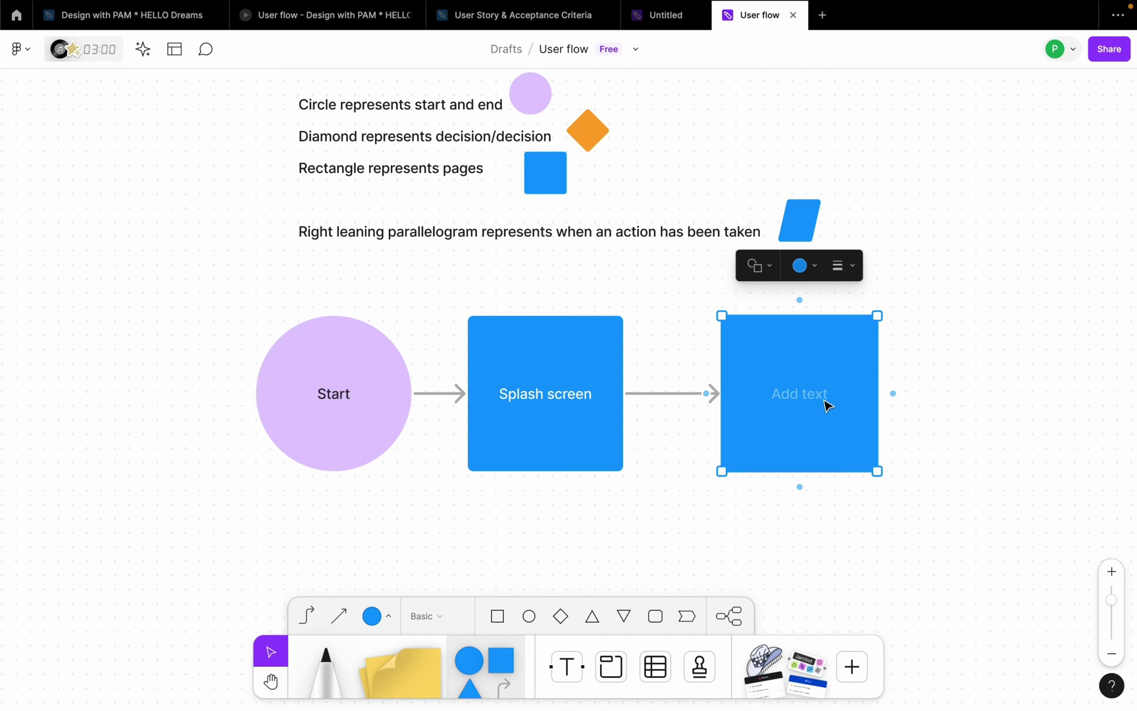
scroll(819, 410, right, 3)
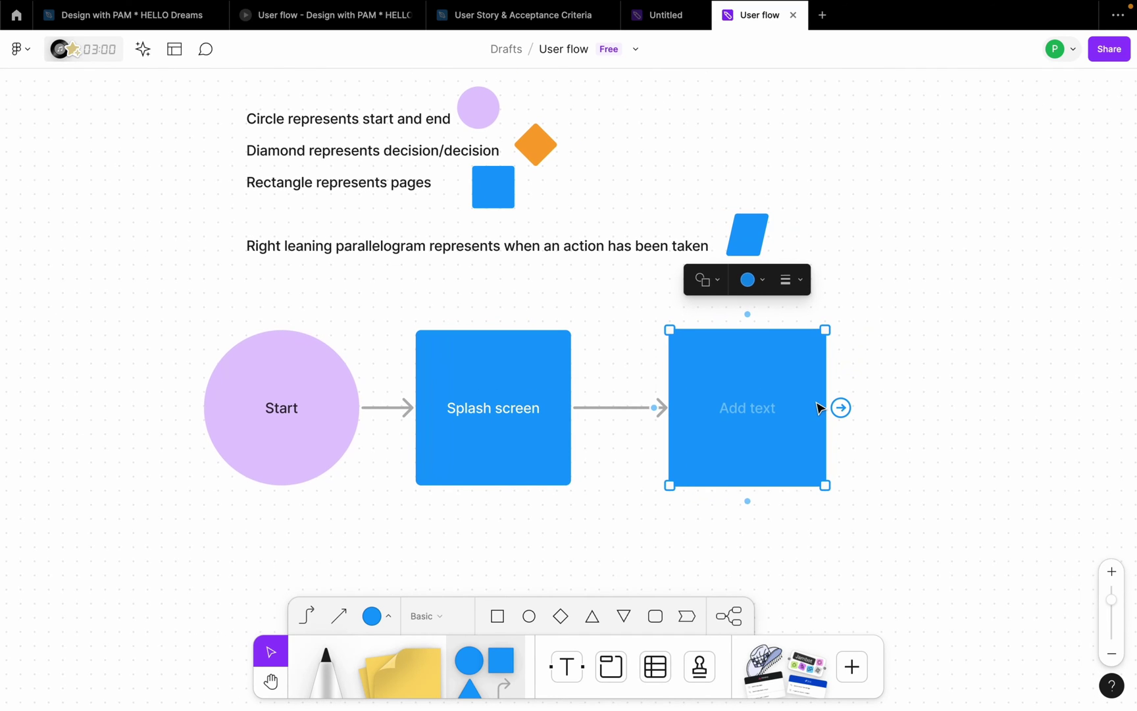
double_click(745, 418)
text(Sign up/)
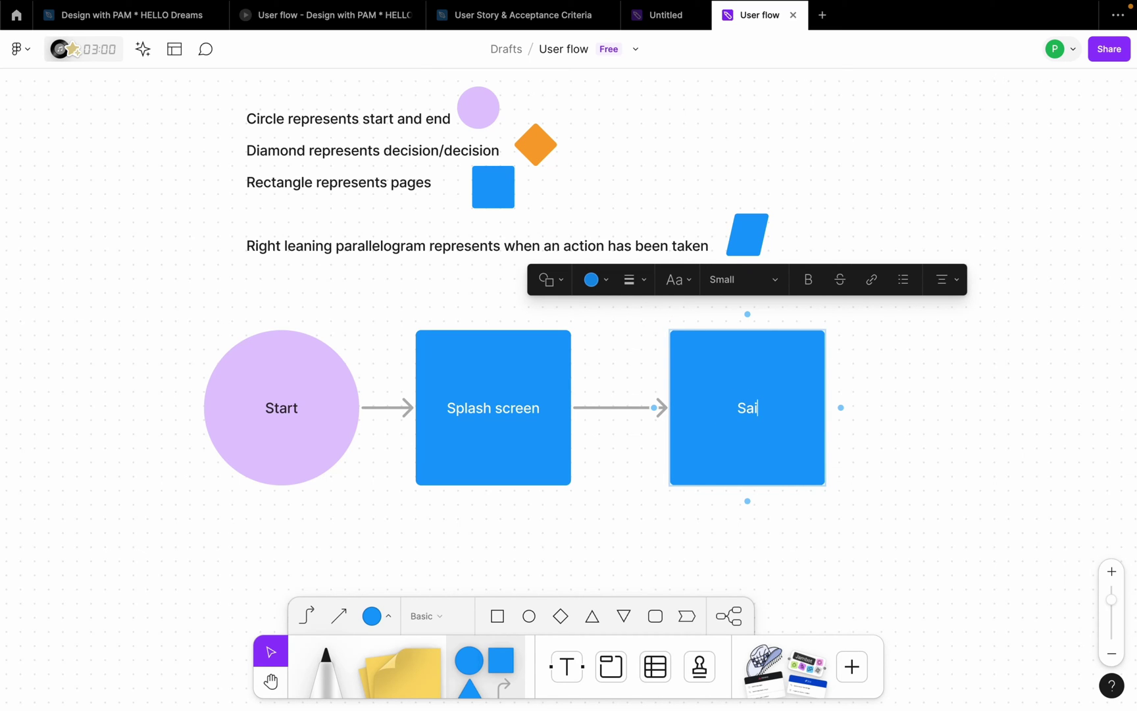
text(Login)
click(883, 439)
key(shift+1)
Chain another connected blue square after Sign up/Login, spaced evenly with the others.
click(661, 464)
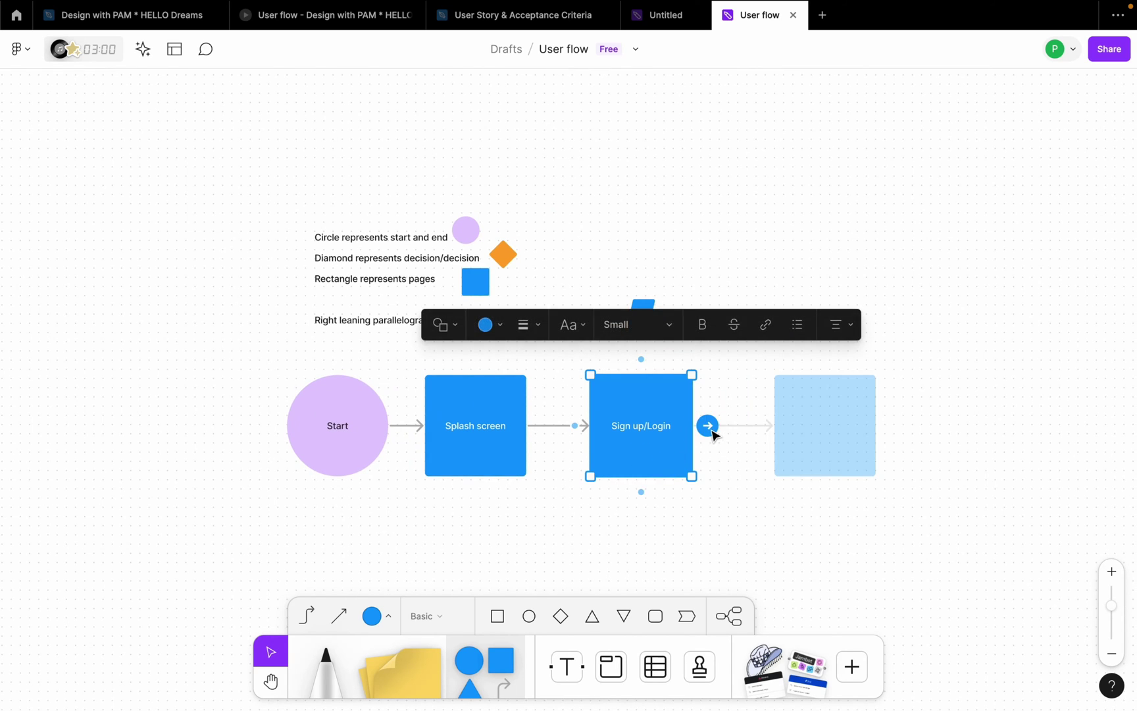
click(712, 426)
click(833, 433)
drag(833, 433, 828, 431)
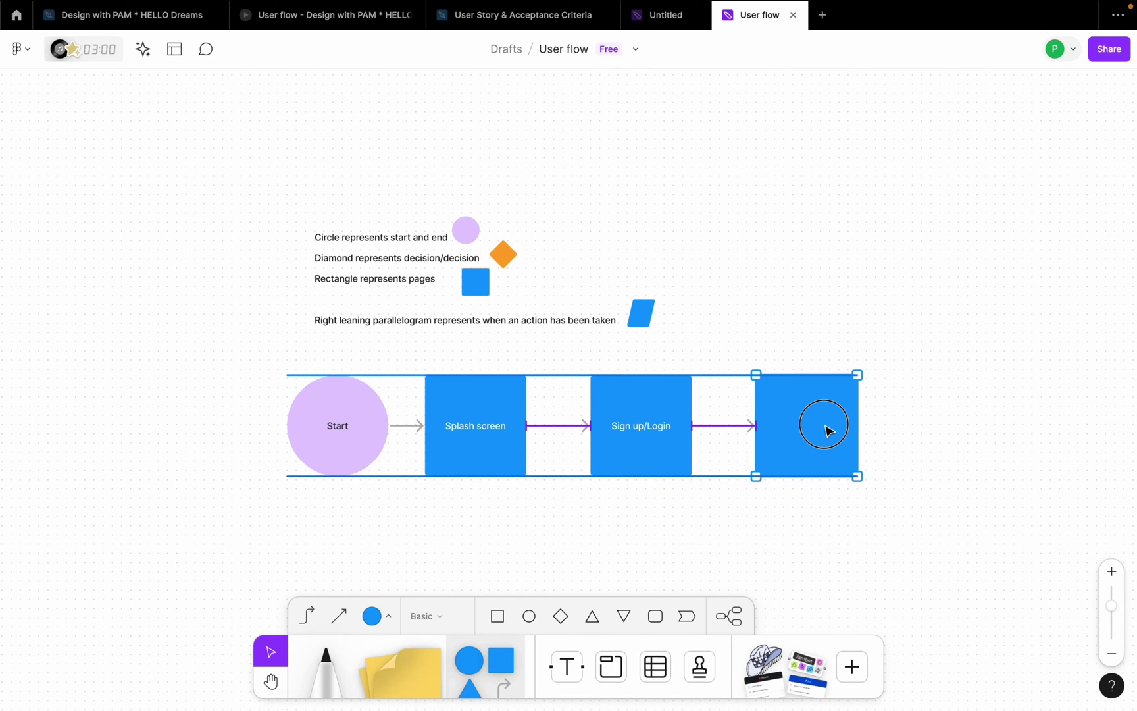
scroll(842, 441, up, 3)
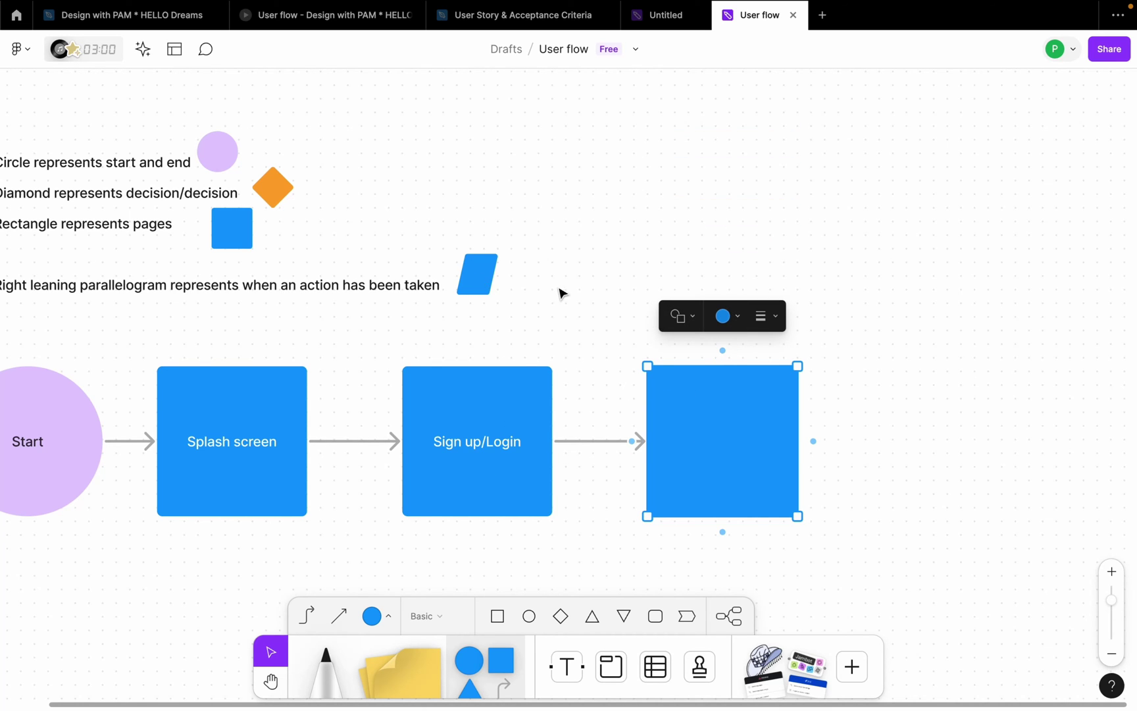
Turn the new square into a parallelogram labelled 'User clicks create account'.
scroll(564, 296, left, 2)
scroll(564, 297, up, 1)
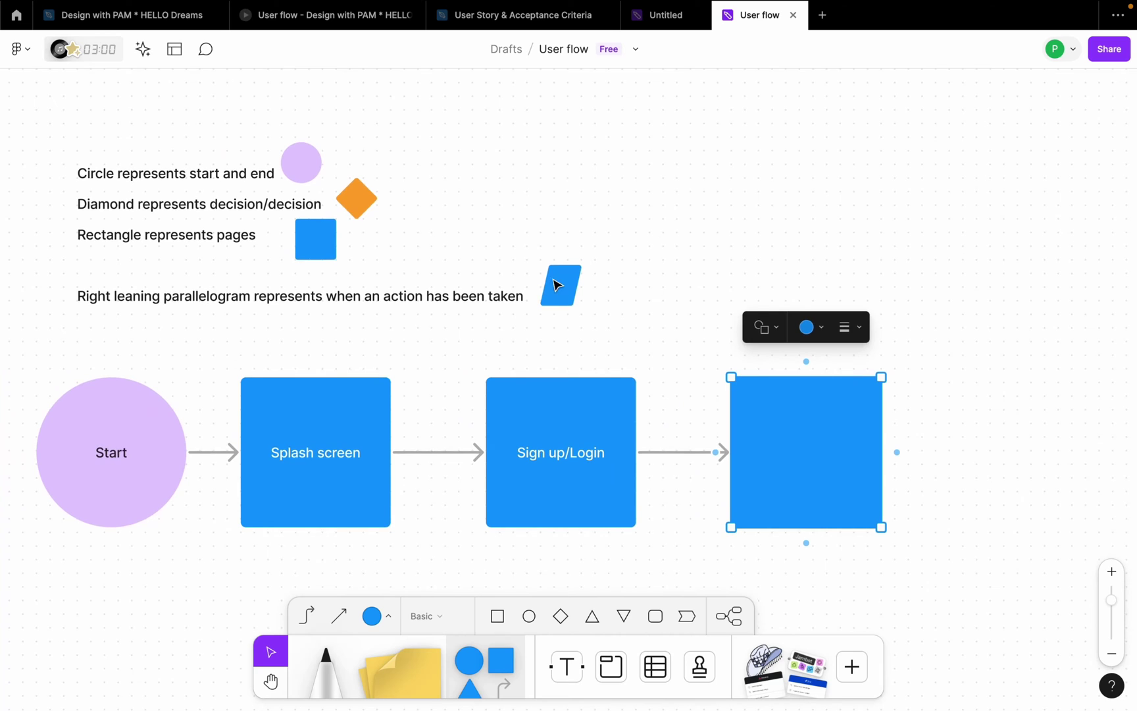
click(779, 335)
click(782, 261)
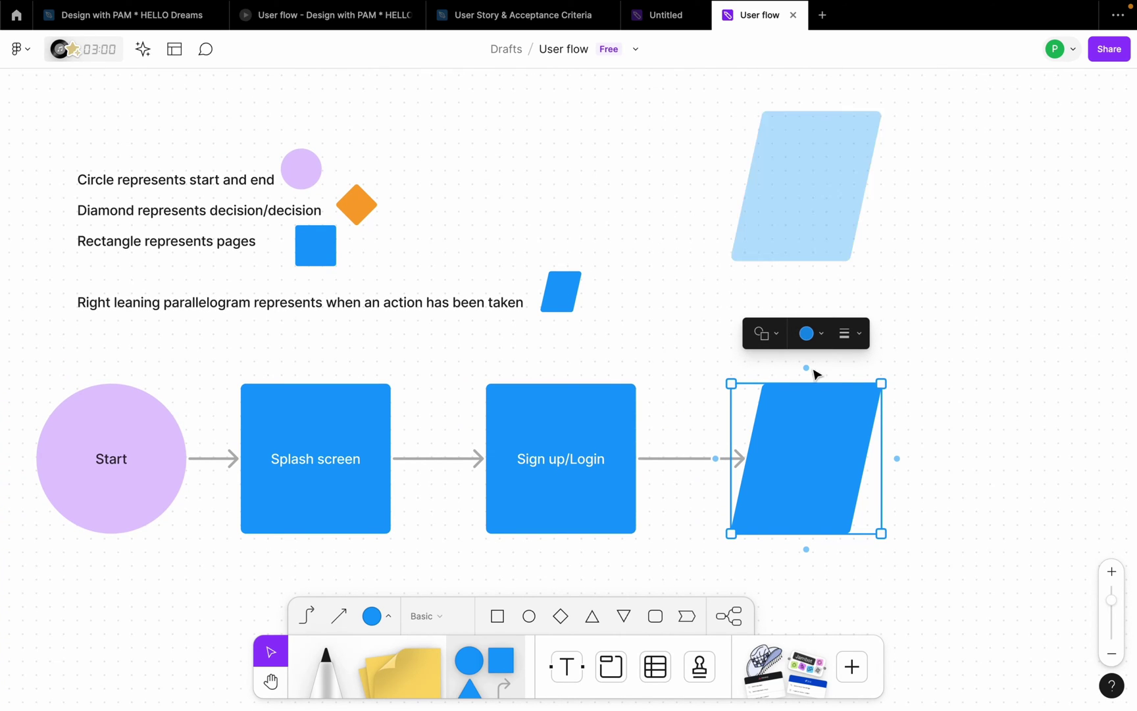
scroll(892, 425, right, 2)
double_click(723, 462)
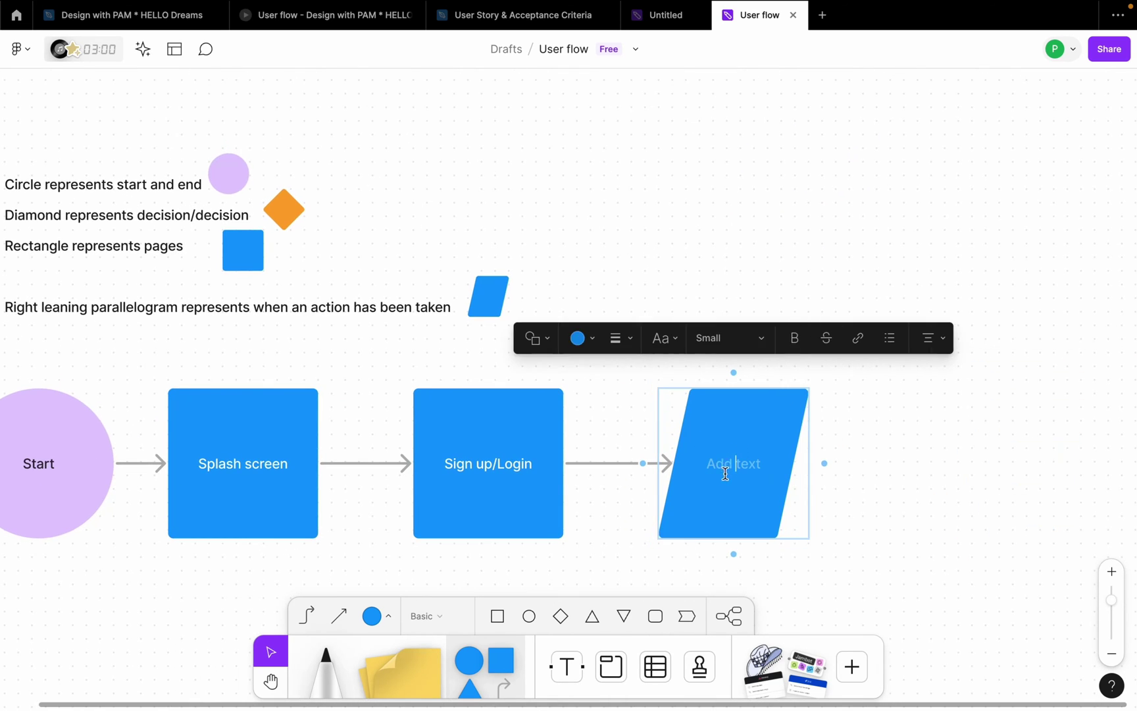
text(User clicks create account)
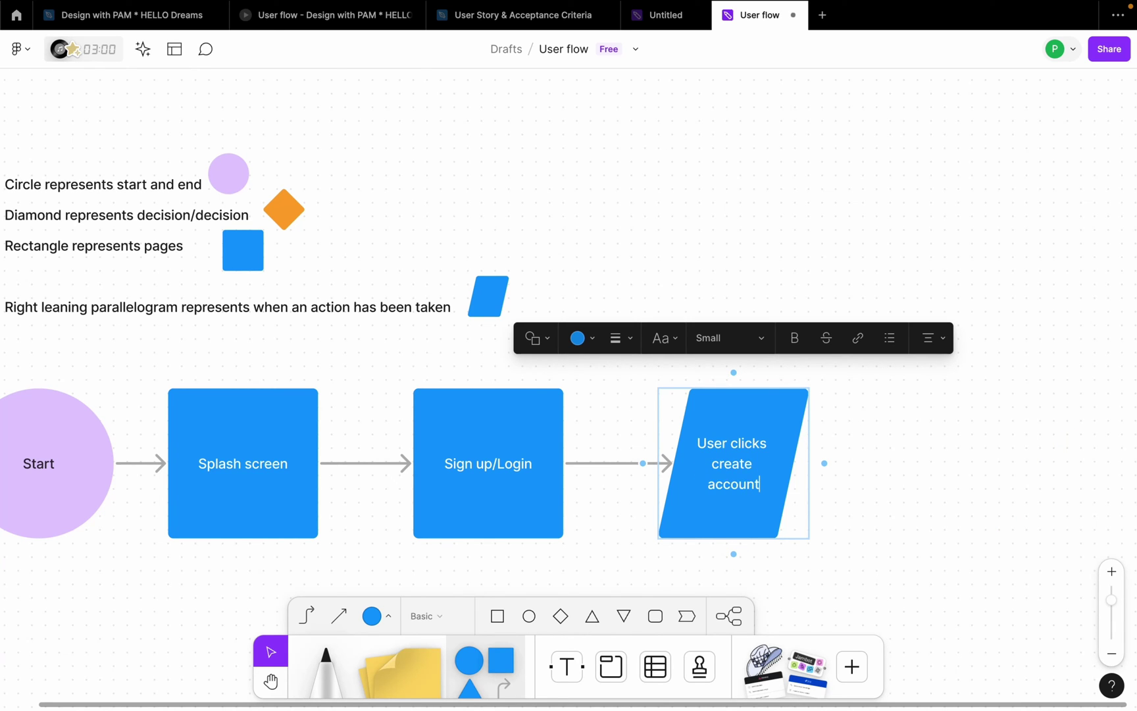
key(Escape)
key(Escape)
Change the parallelogram's label to 'User clicks sign up'.
scroll(749, 461, right, 1)
scroll(749, 461, up, 3)
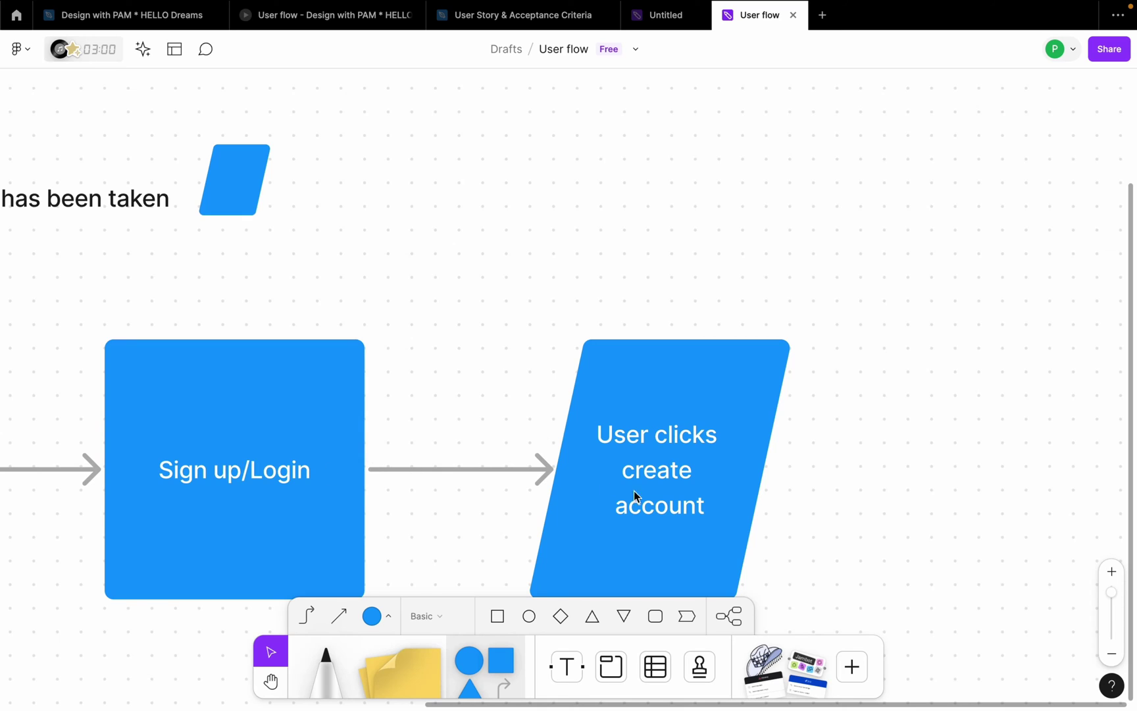
double_click(690, 510)
drag(705, 510, 626, 475)
text(sign )
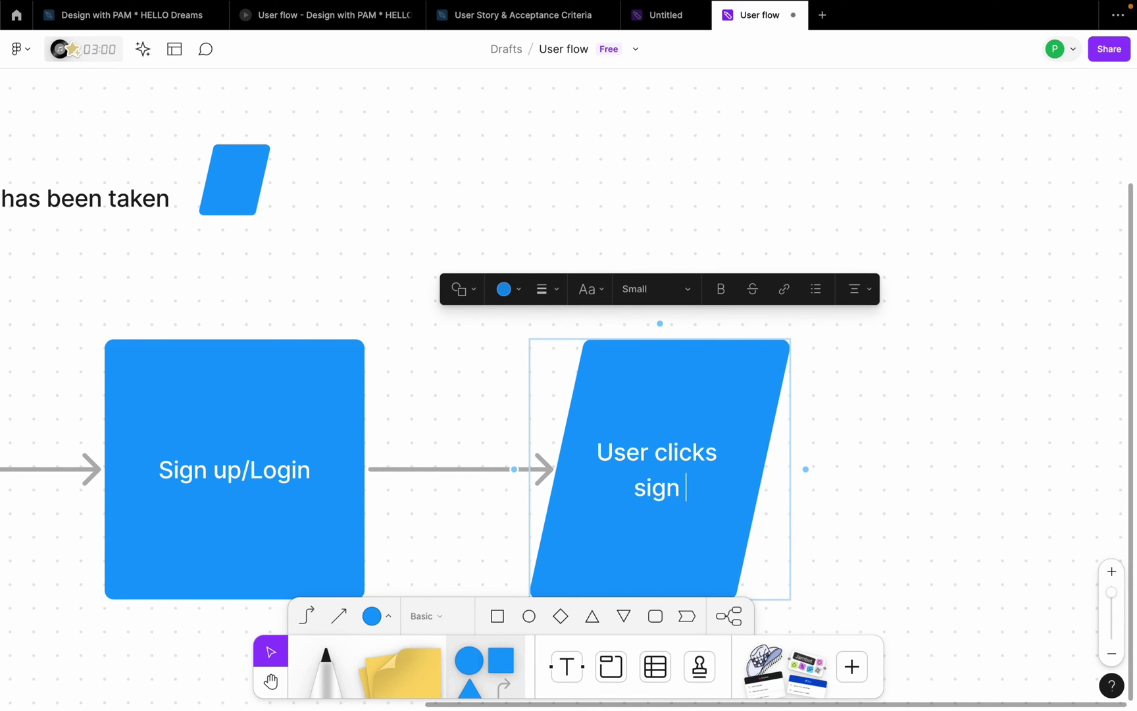
text(up)
scroll(644, 474, down, 5)
click(753, 462)
Add an arrow-connected parallelogram after it labelled 'User inputs details'.
scroll(717, 467, up, 1)
click(647, 470)
click(692, 466)
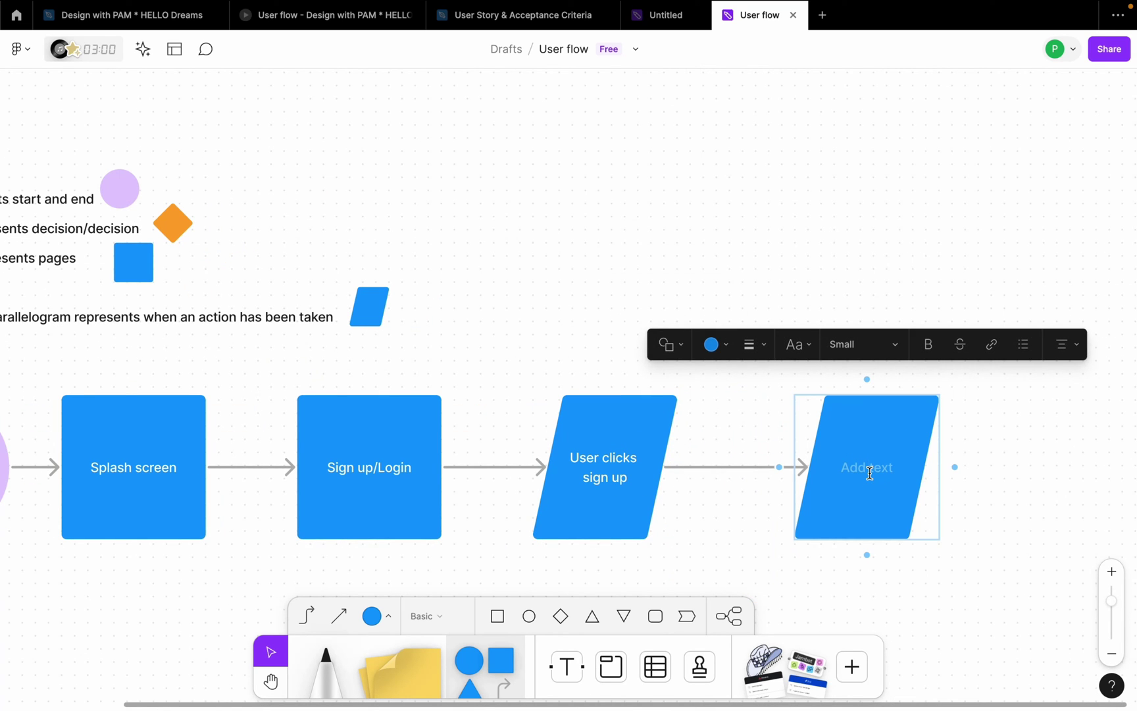
text(User inputs details)
key(BackSpace)
scroll(987, 494, right, 3)
scroll(986, 494, down, 1)
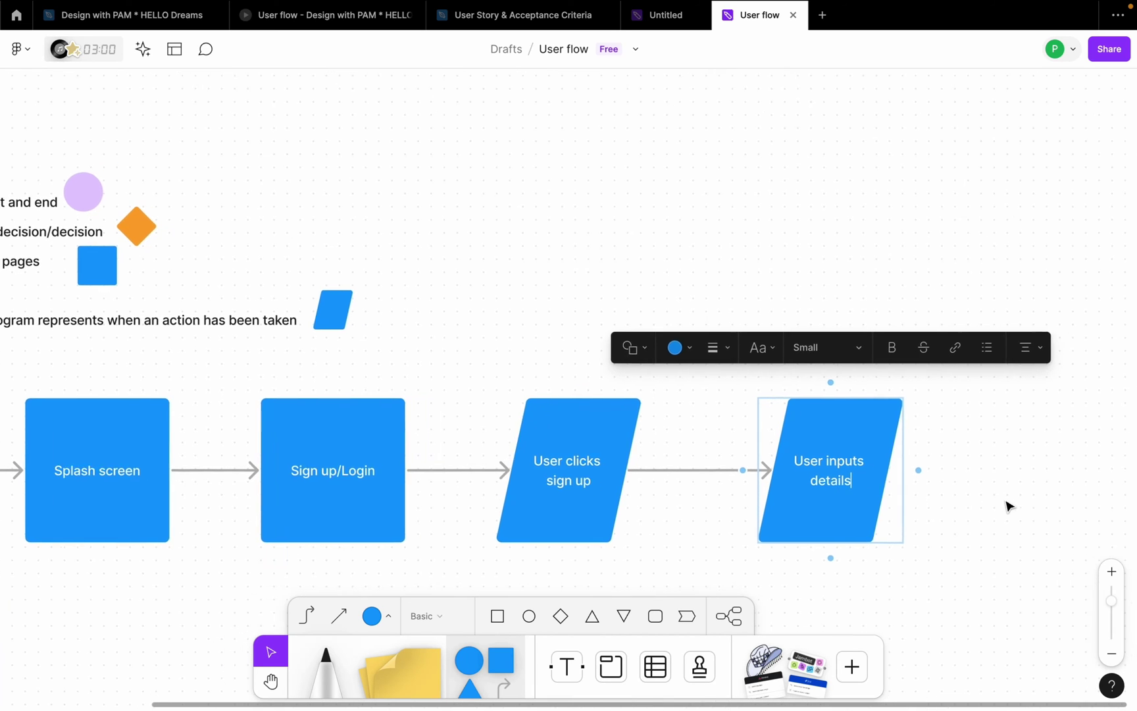
click(868, 472)
click(790, 490)
scroll(789, 490, down, 2)
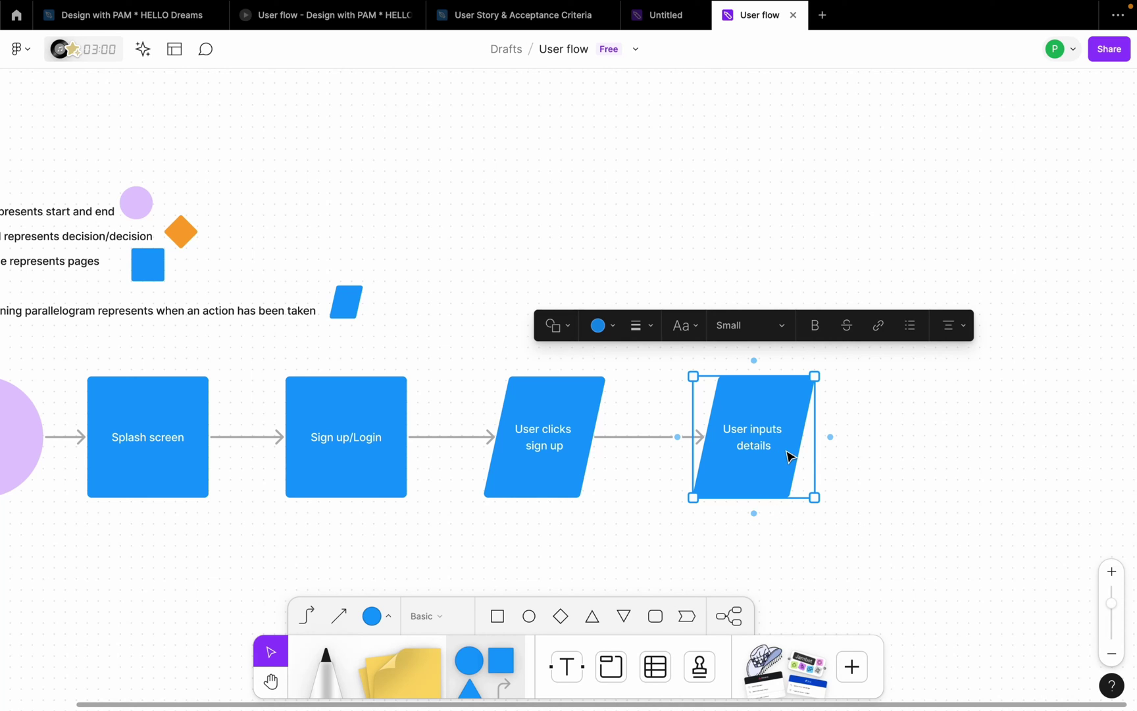
scroll(790, 456, down, 1)
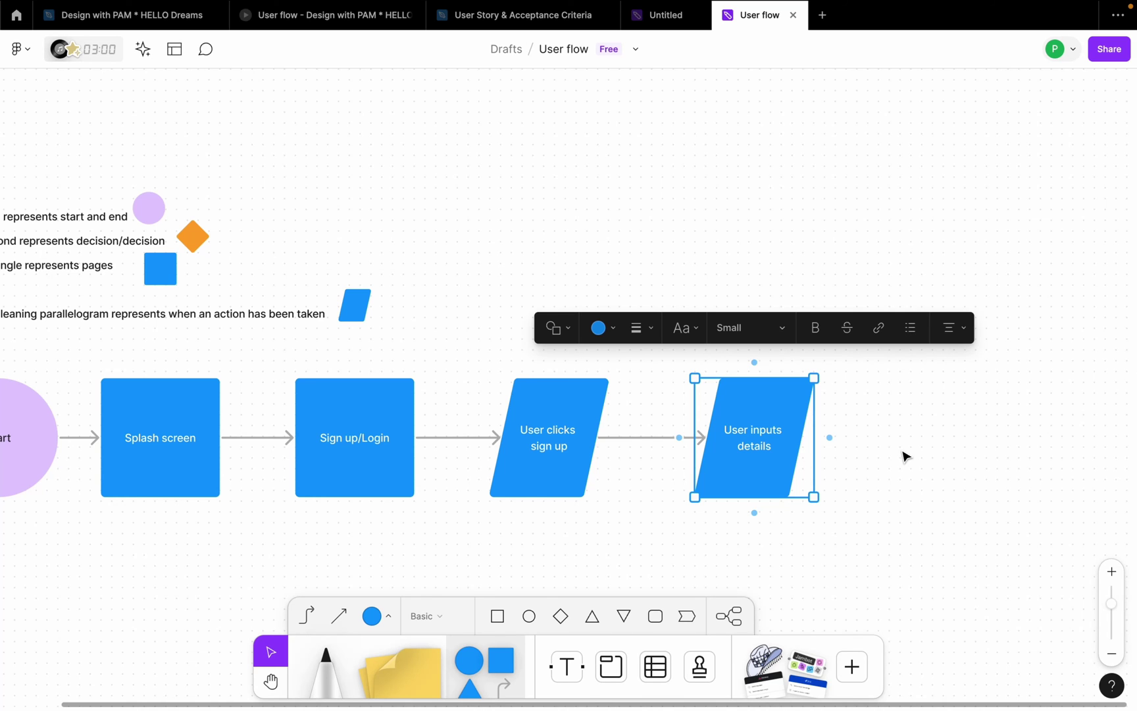
Place a smaller sticky note below User inputs details, replacing a misplaced first one.
scroll(800, 505, down, 2)
scroll(797, 505, up, 5)
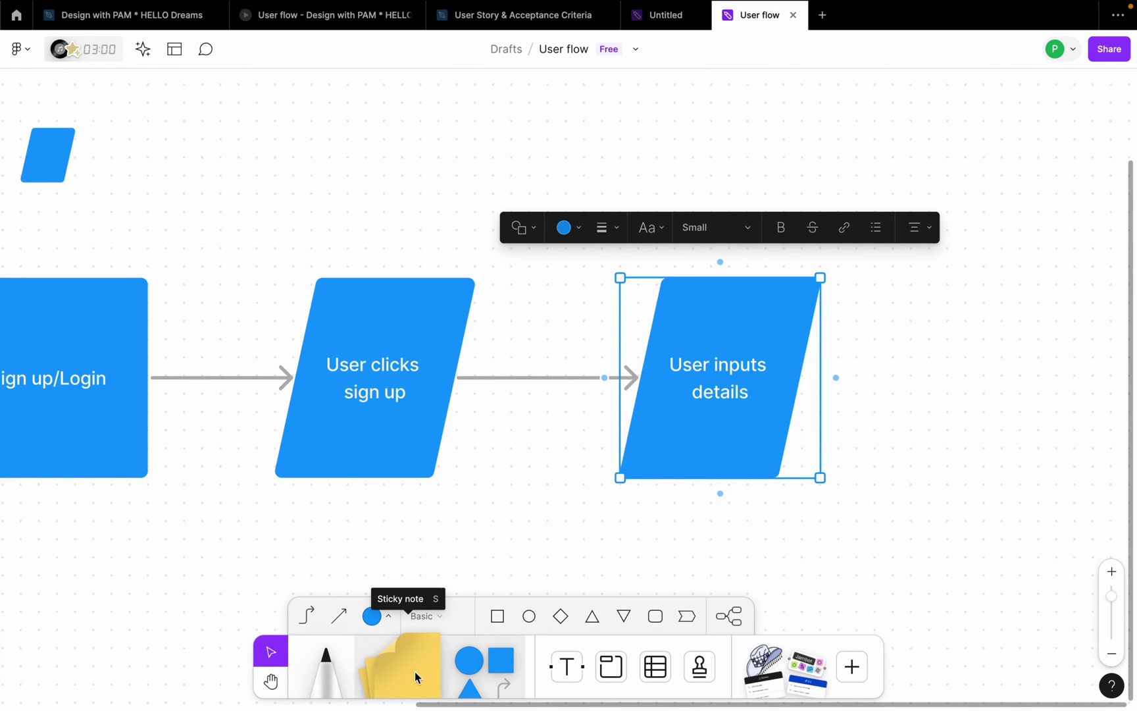
drag(415, 672, 788, 563)
scroll(706, 533, down, 3)
scroll(788, 562, down, 4)
drag(793, 335, 760, 355)
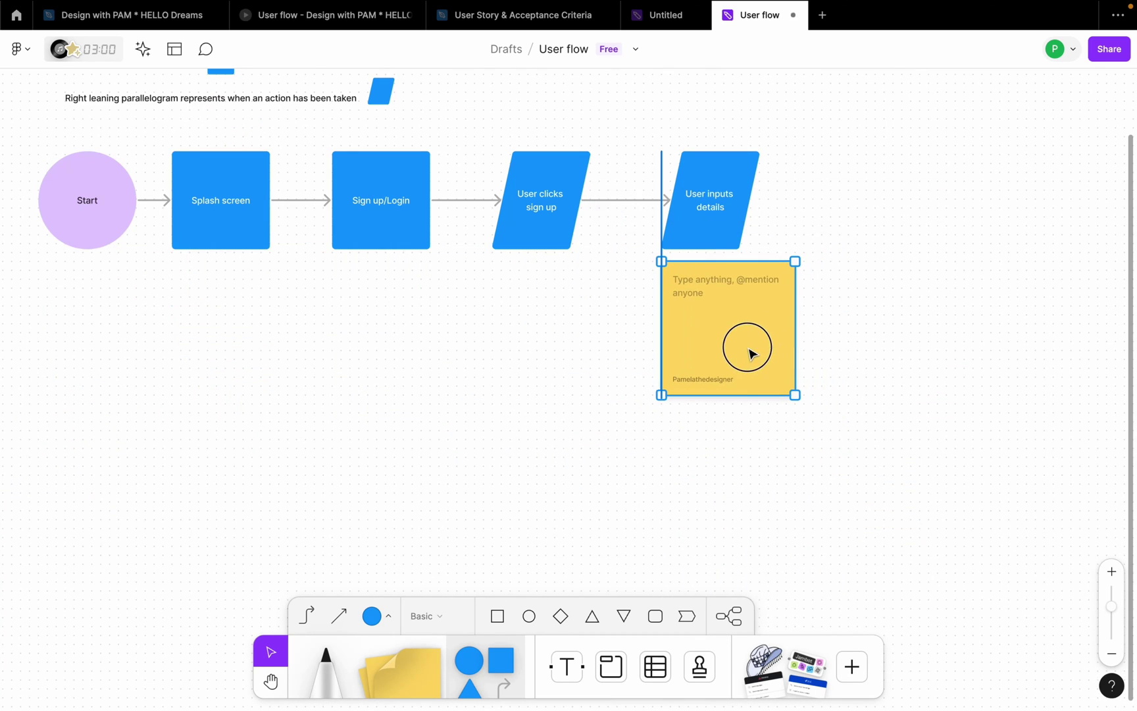
key(Delete)
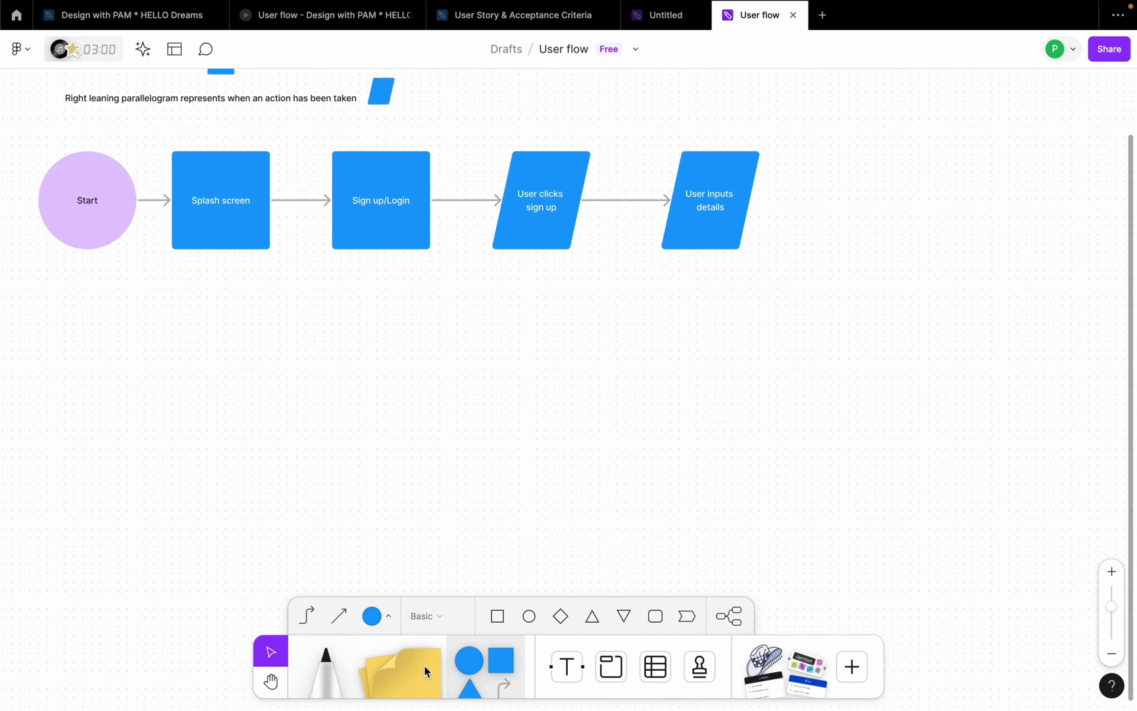
drag(398, 668, 733, 325)
scroll(756, 319, up, 5)
drag(790, 488, 670, 370)
scroll(601, 190, up, 5)
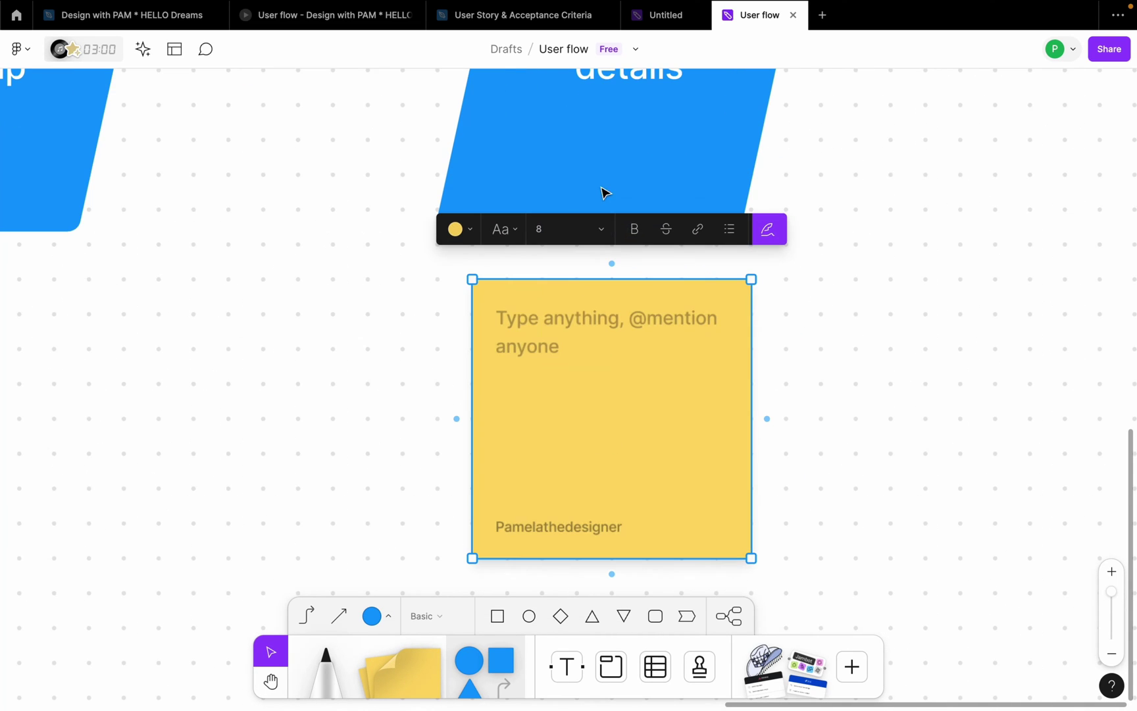
Write Email, Phone number and Address on separate lines in the sticky note.
double_click(530, 332)
text(E)
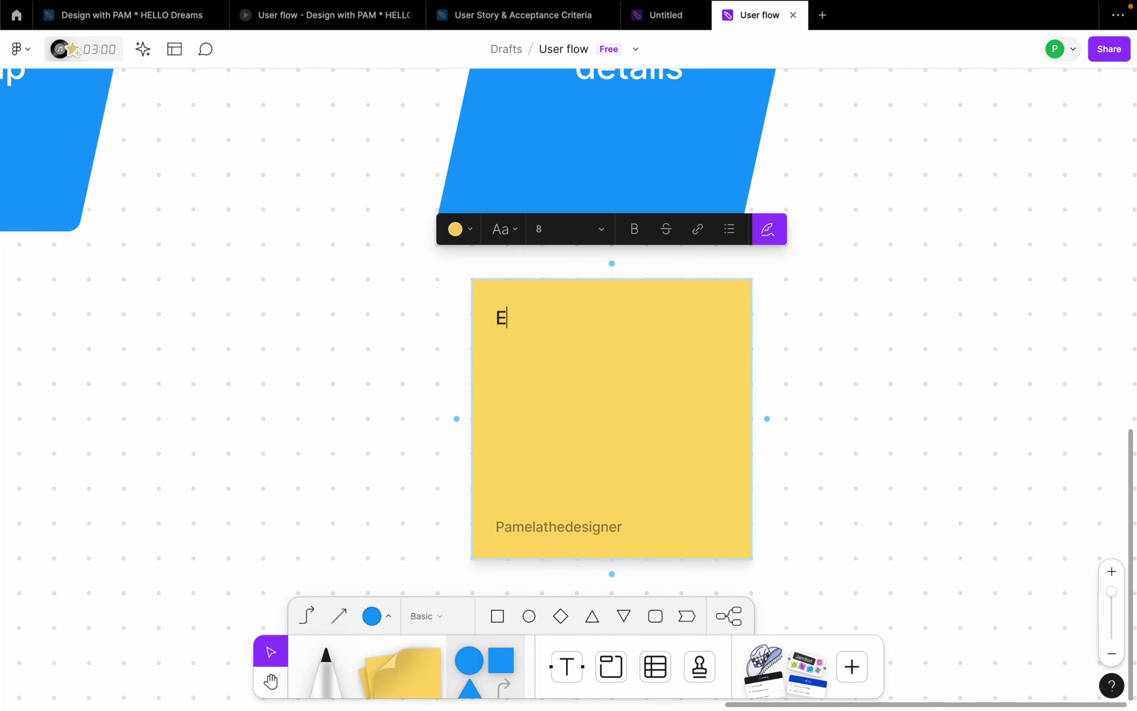
text(mail)
key(Return)
text(Phone number)
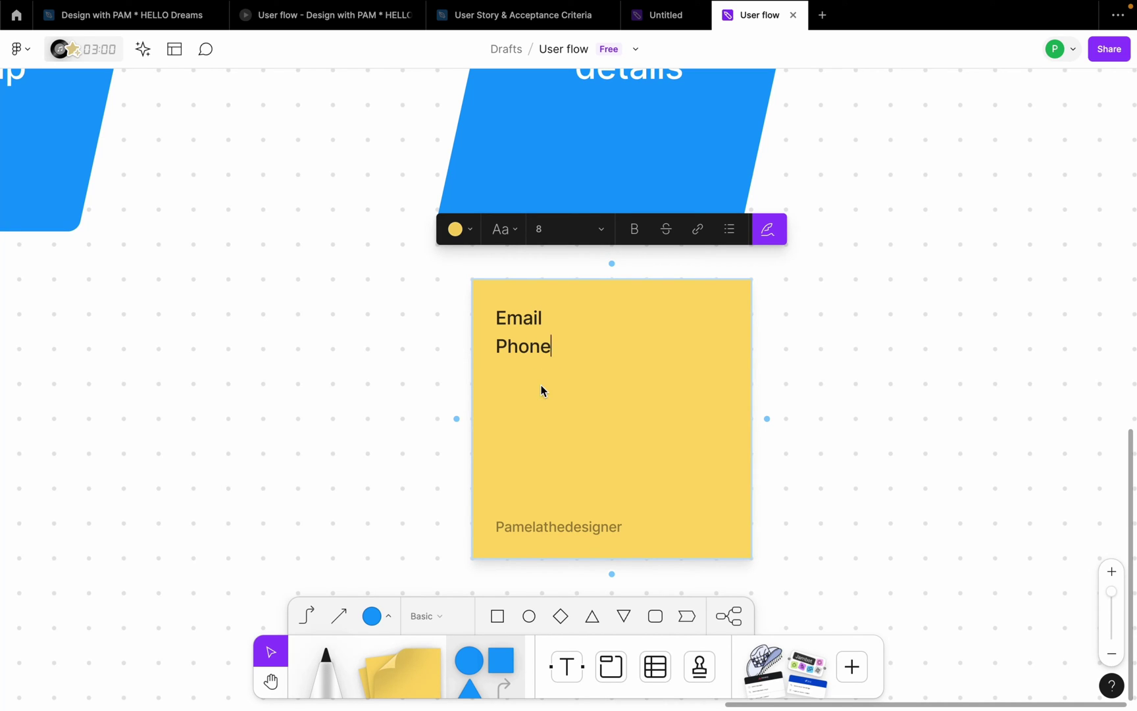
key(Return)
text(Ad)
text(dre)
key(BackSpace)
text(res)
scroll(611, 398, down, 5)
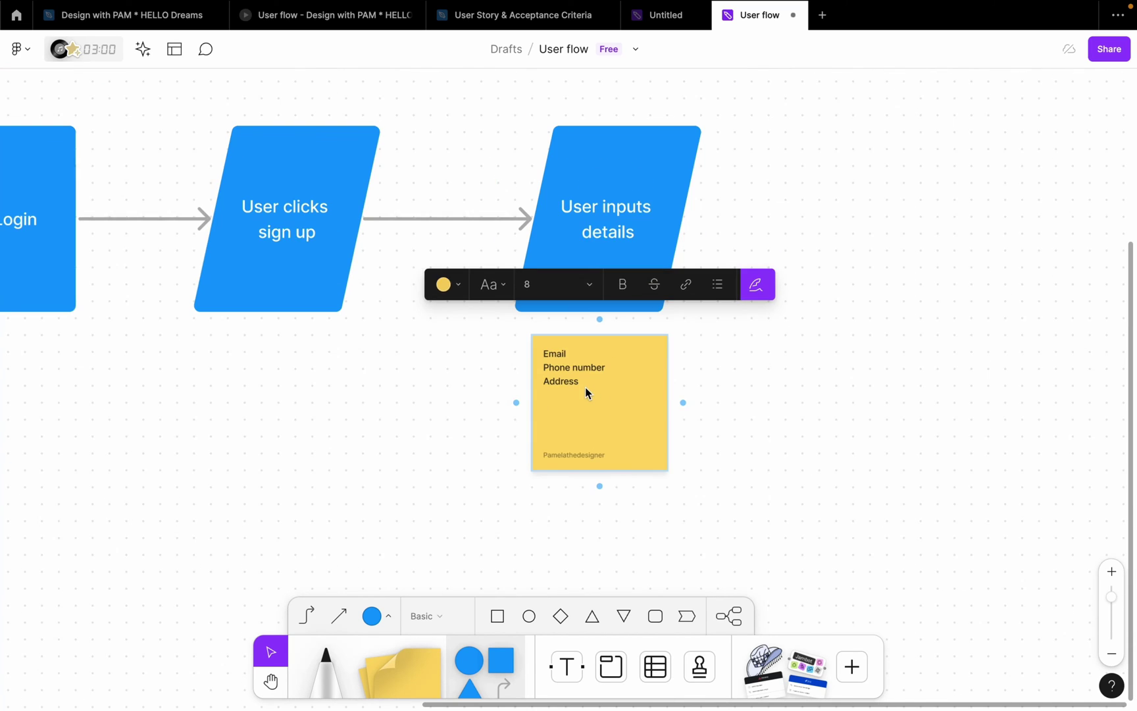
click(593, 392)
mouse_move(594, 395)
mouse_down()
mouse_move(586, 388)
mouse_move(594, 395)
mouse_up()
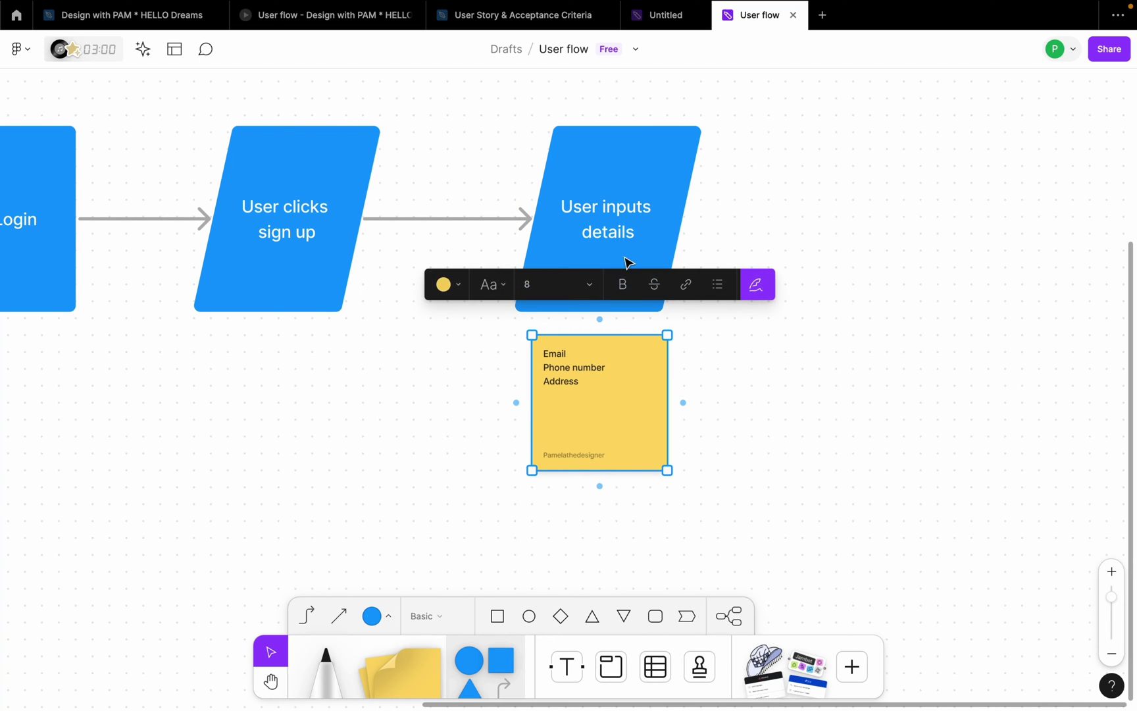
Create an arrow-linked blue parallelogram reading 'User creates a password' after User inputs details.
scroll(691, 207, right, 3)
click(574, 213)
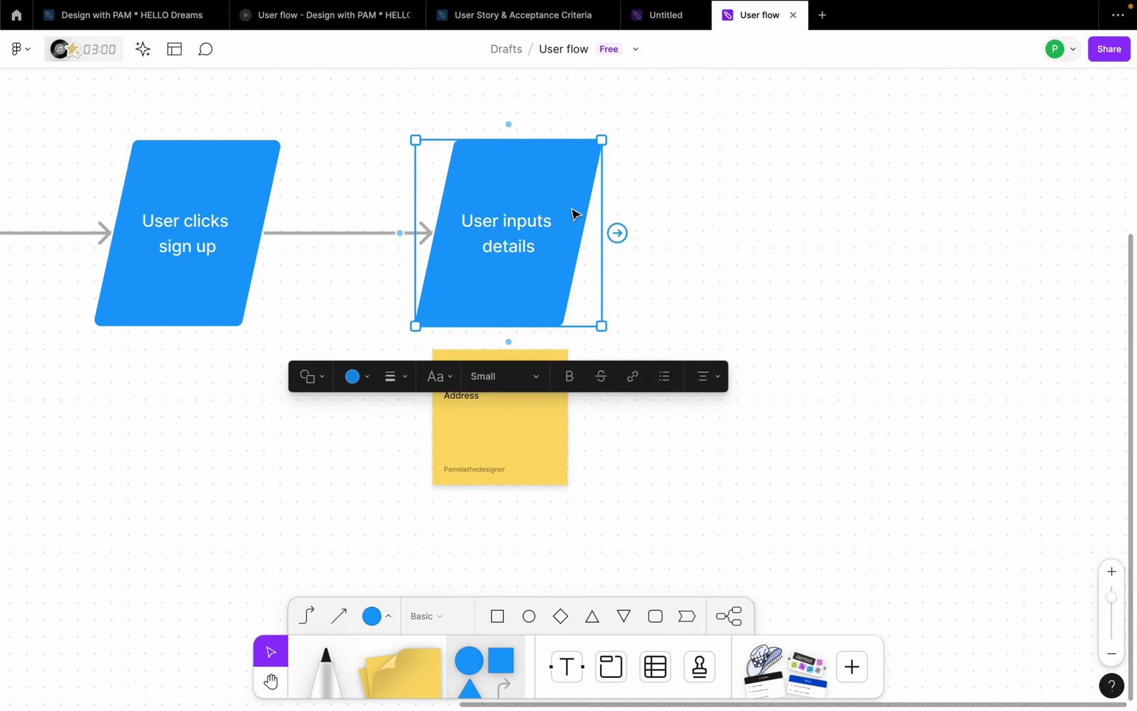
mouse_move(625, 236)
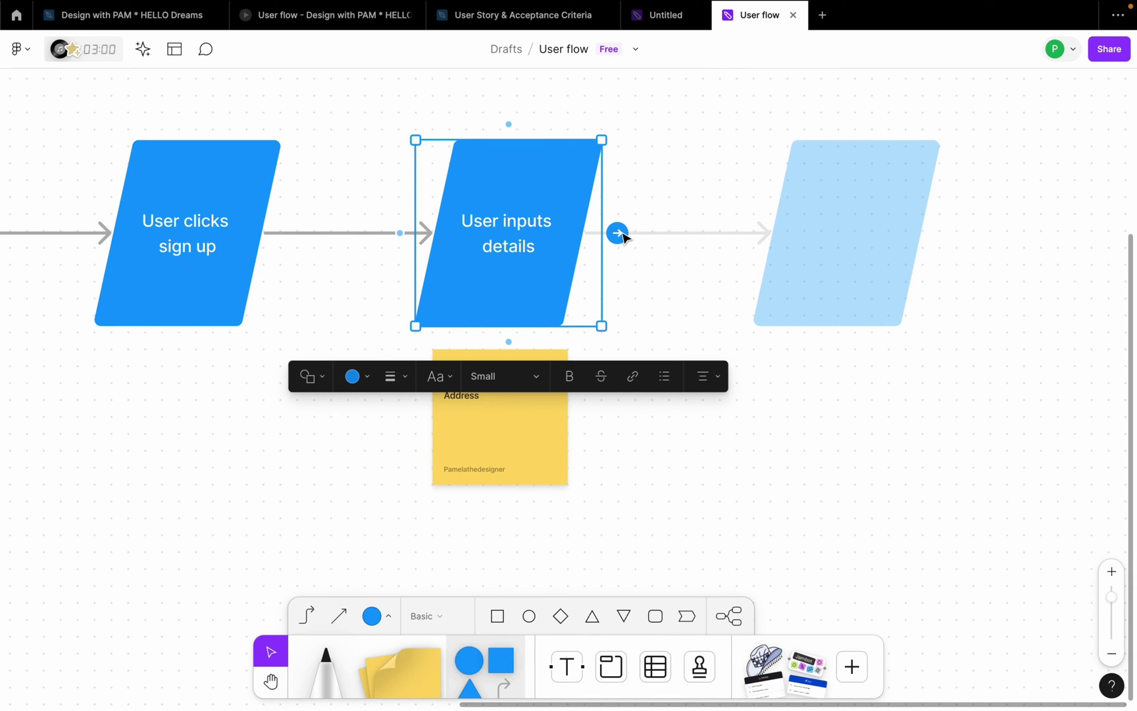
click(617, 234)
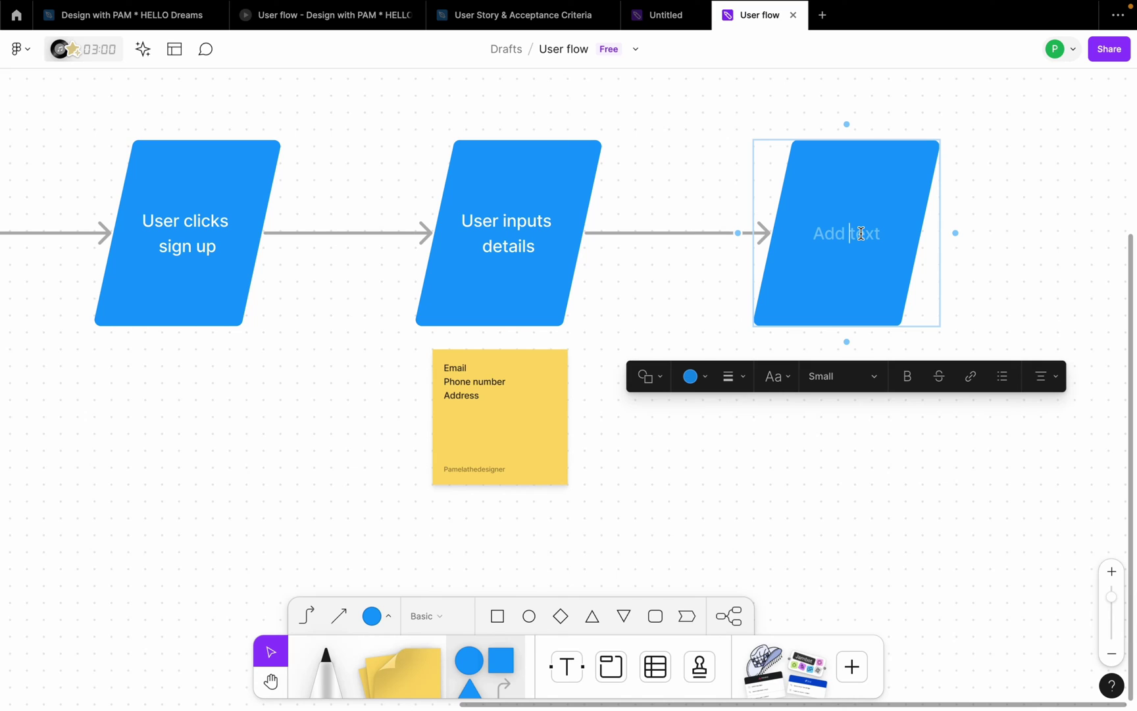
text(User creates a password)
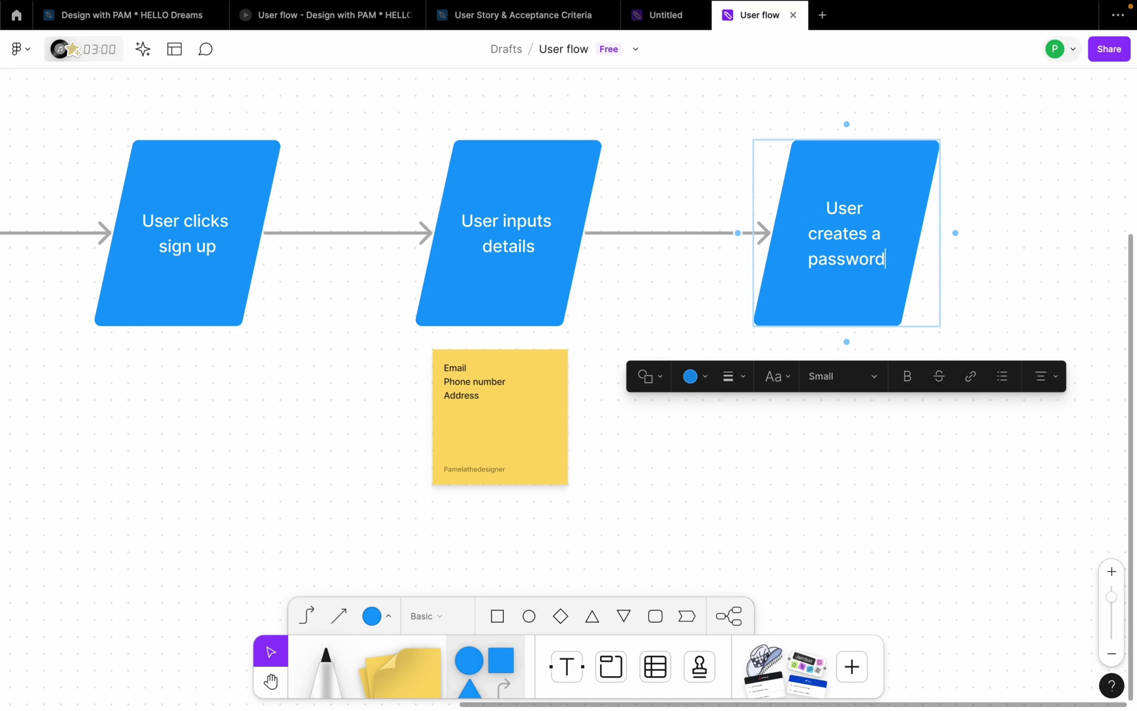
scroll(799, 350, right, 5)
click(799, 350)
scroll(647, 350, up, 5)
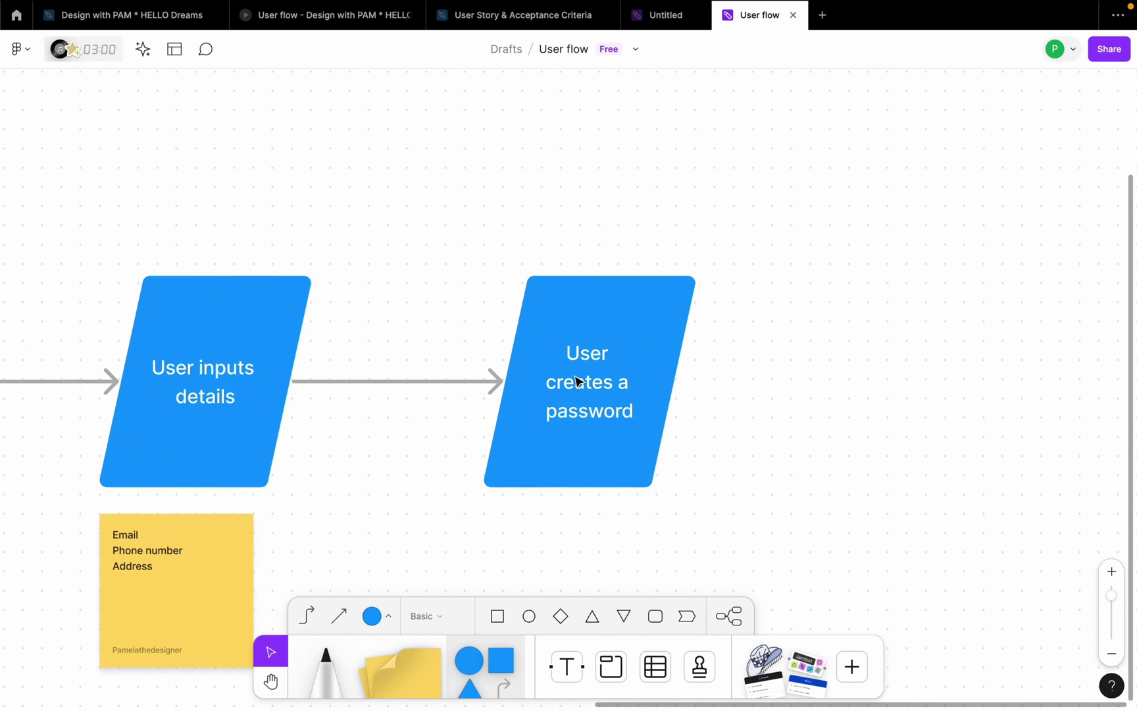
scroll(566, 377, down, 2)
click(630, 335)
mouse_move(695, 386)
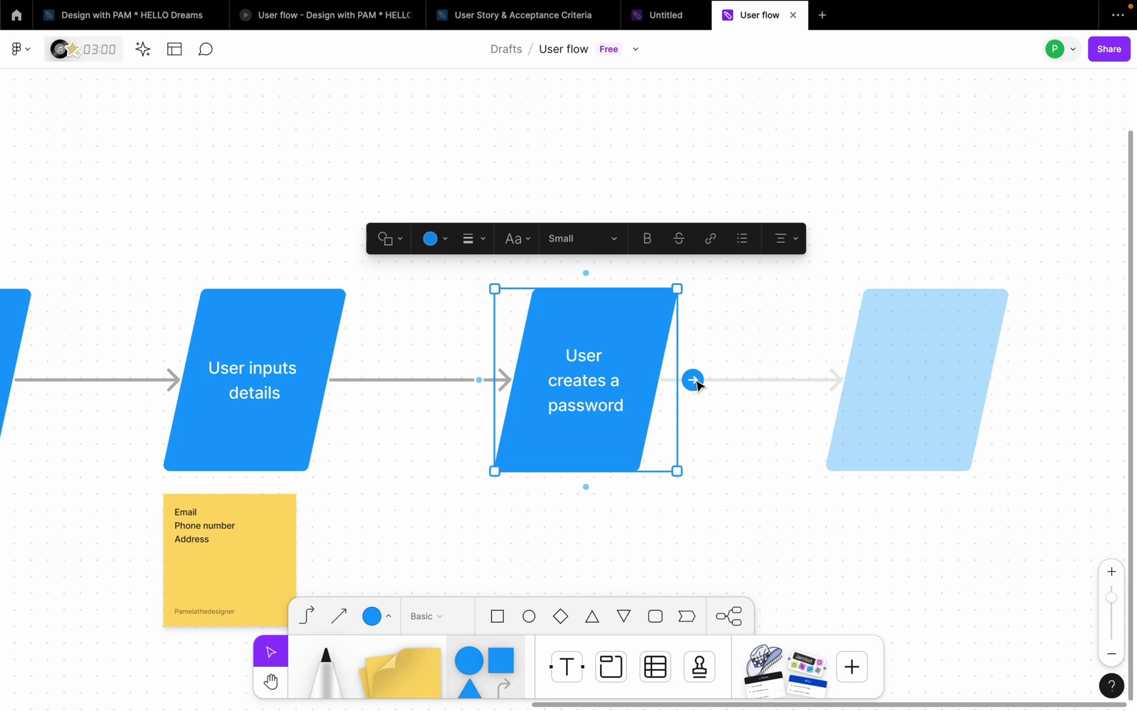
Add a connected step after 'User creates a password' and make it a rectangle.
click(694, 381)
click(1050, 366)
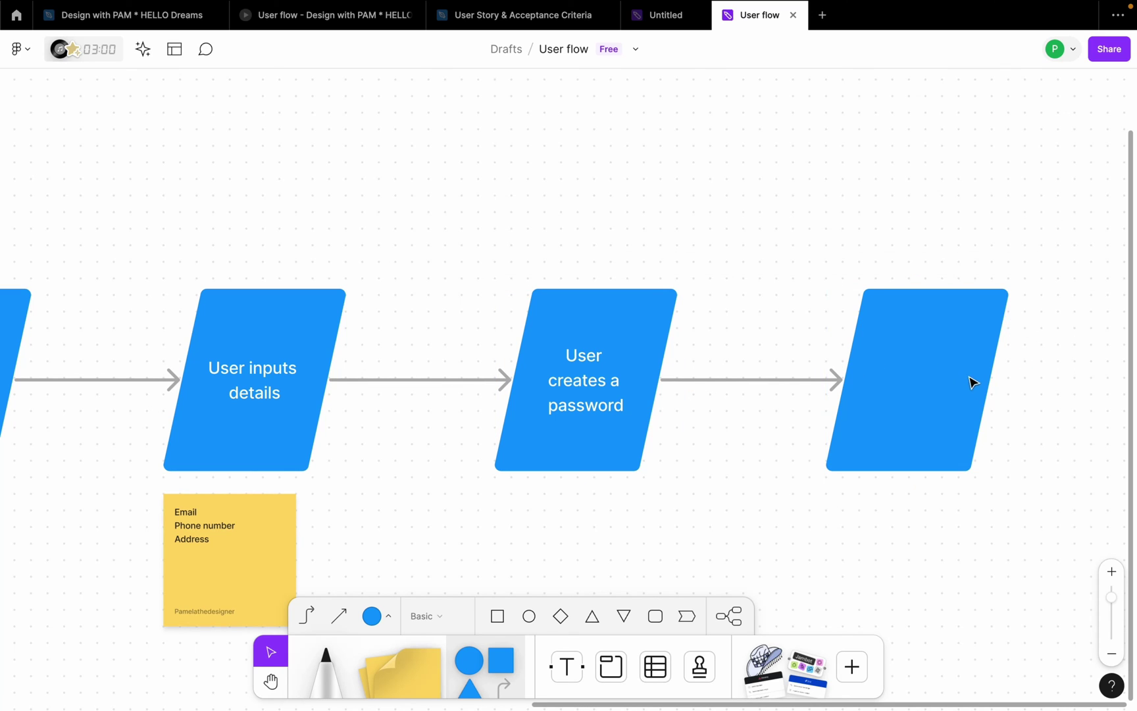
click(972, 381)
click(876, 238)
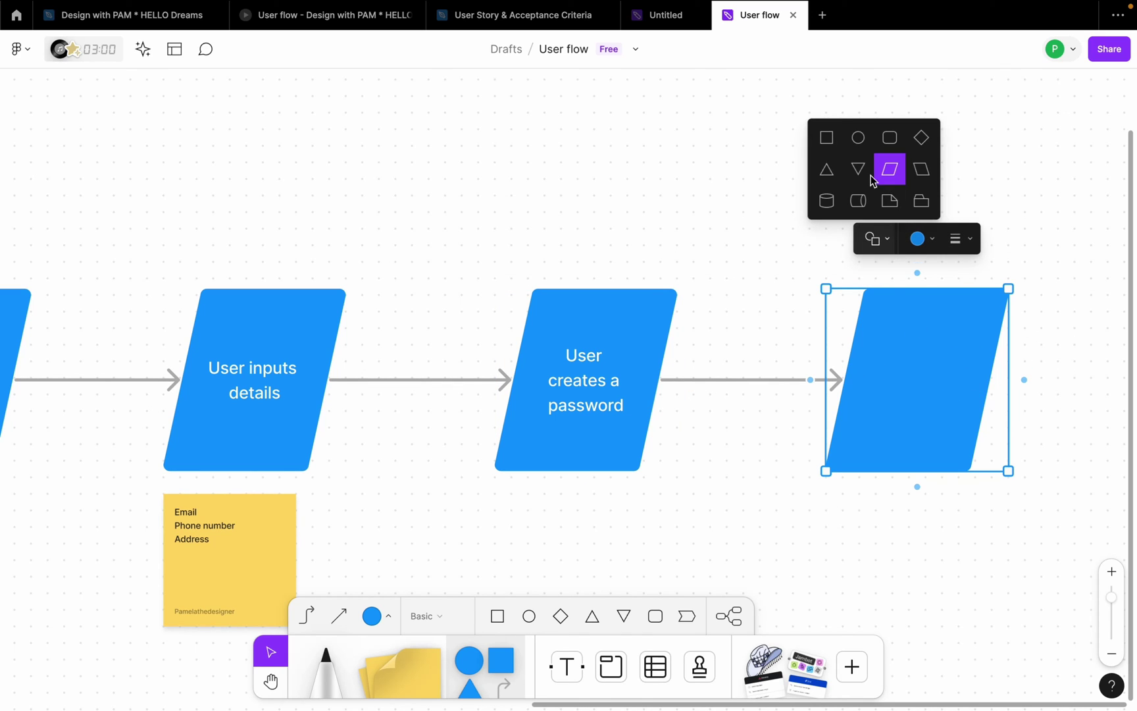
click(826, 138)
scroll(967, 378, right, 3)
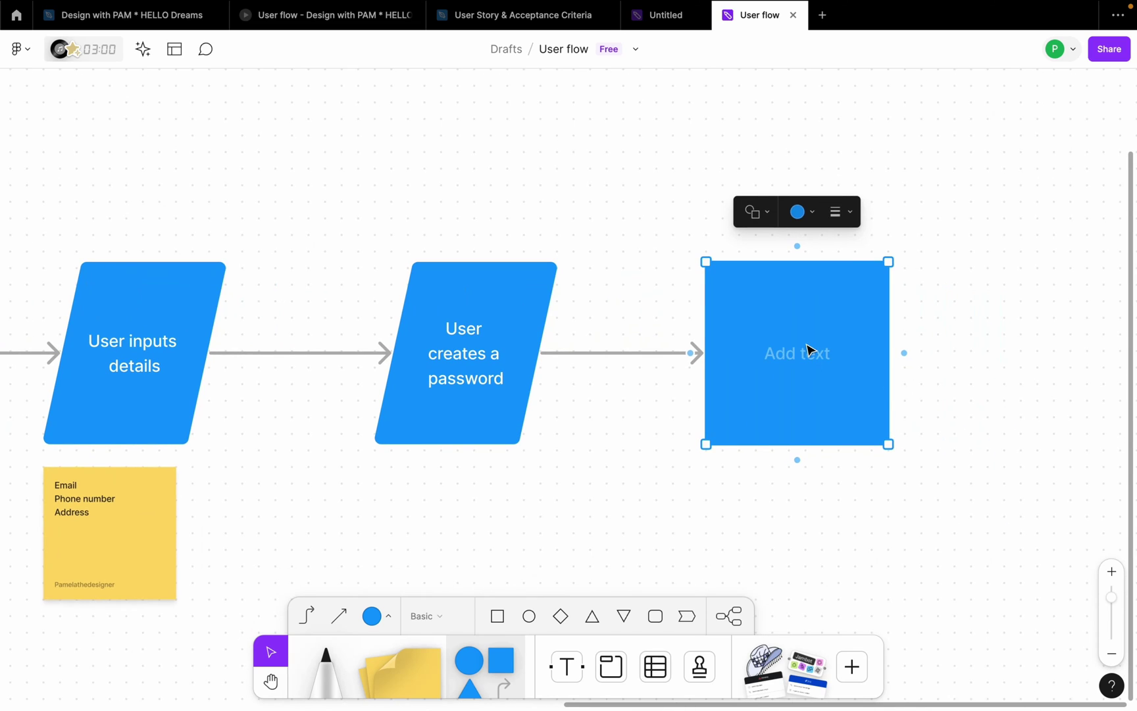
Label the new rectangle 'Verify email now'.
double_click(809, 349)
text(Ver)
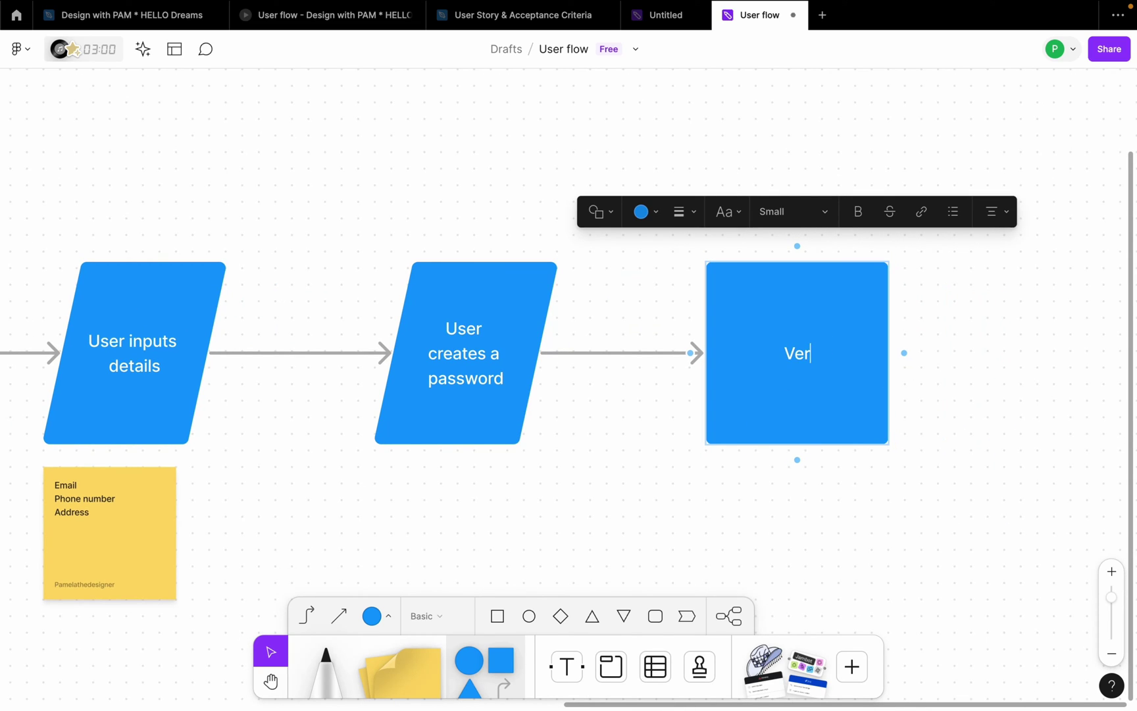
text(ify emai;)
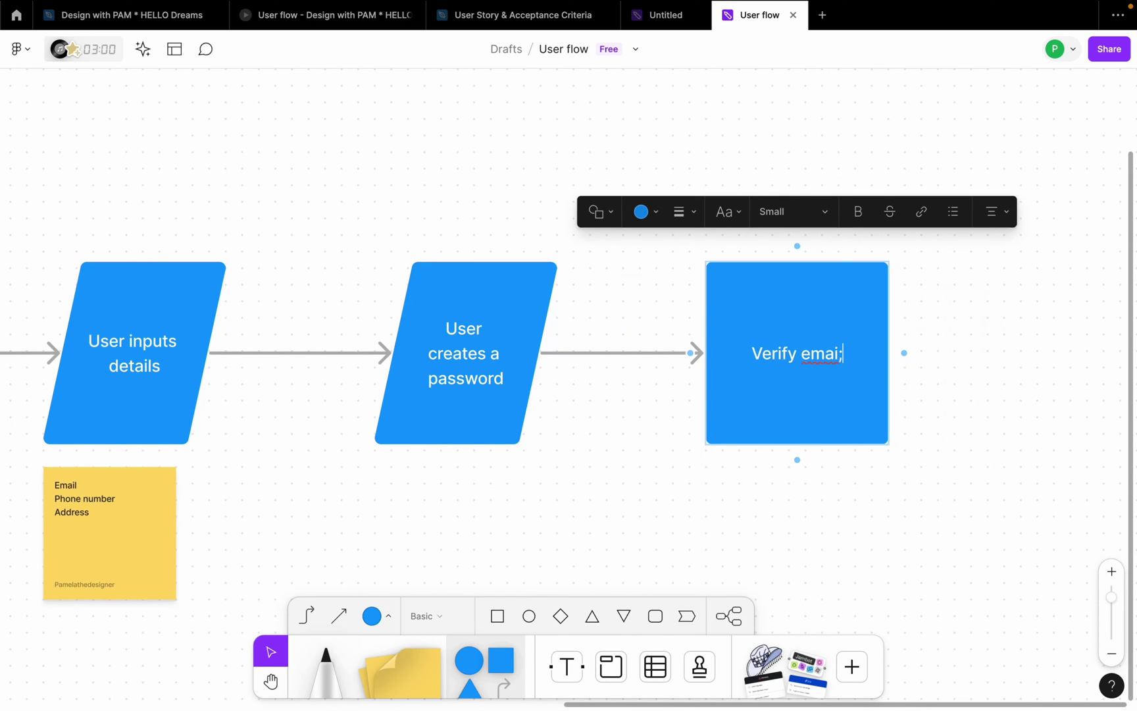
key(BackSpace)
text(l npi)
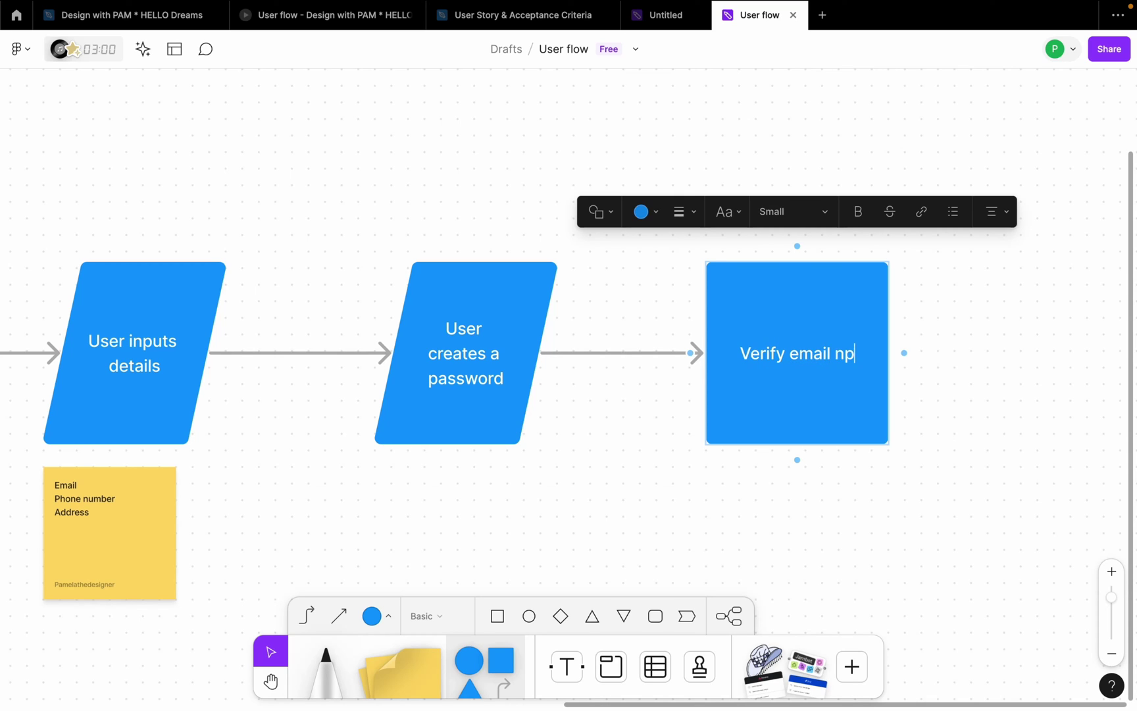
key(BackSpace)
text(w)
key(BackSpace)
key(BackSpace)
text(ow)
key(Return)
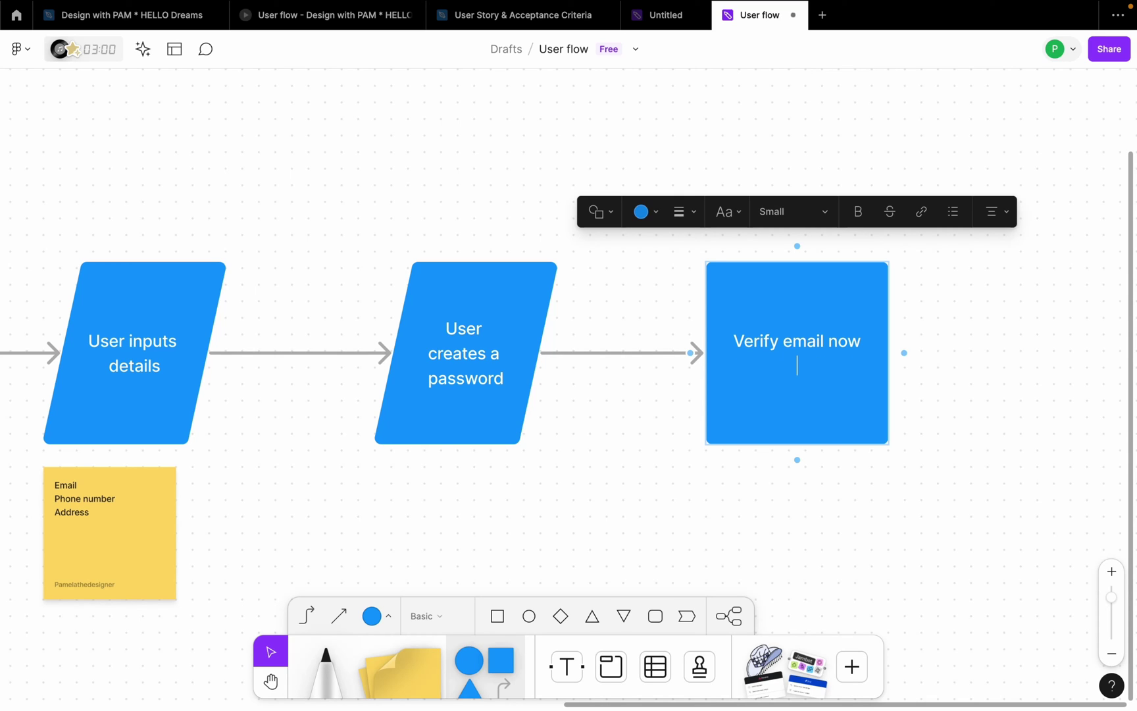
text(D)
key(BackSpace)
text(DO T)
key(BackSpace)
key(BackSpace)
key(BackSpace)
key(BackSpace)
key(BackSpace)
click(918, 354)
scroll(919, 353, up, 3)
click(721, 309)
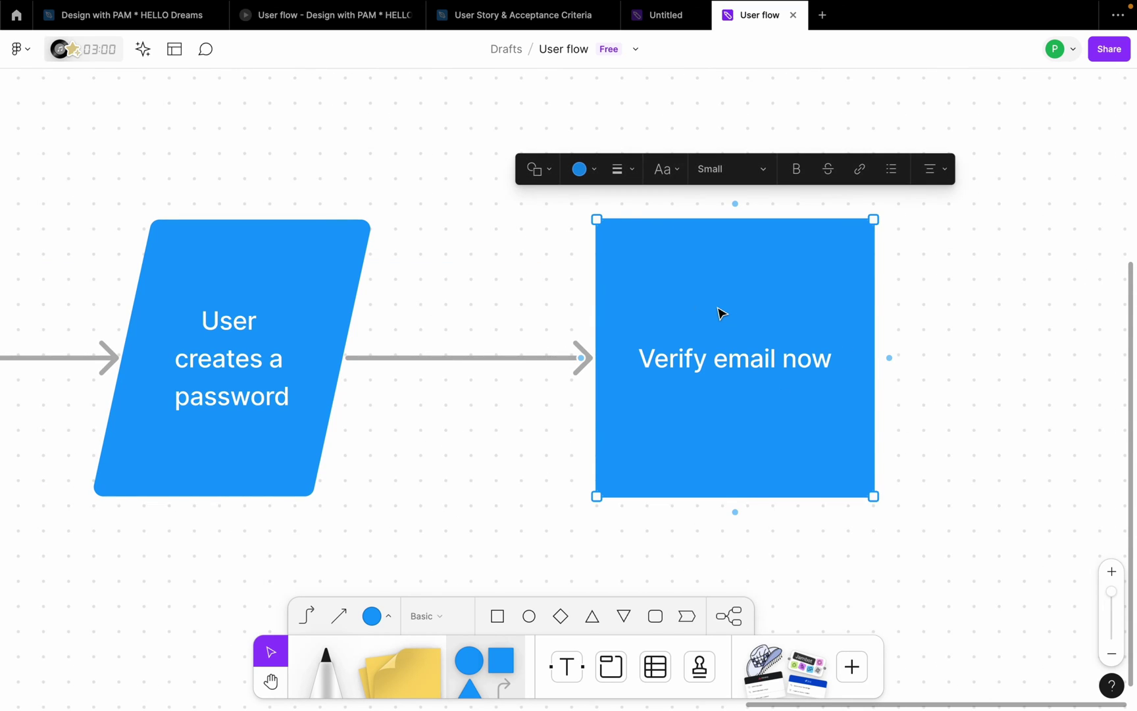
scroll(819, 342, down, 3)
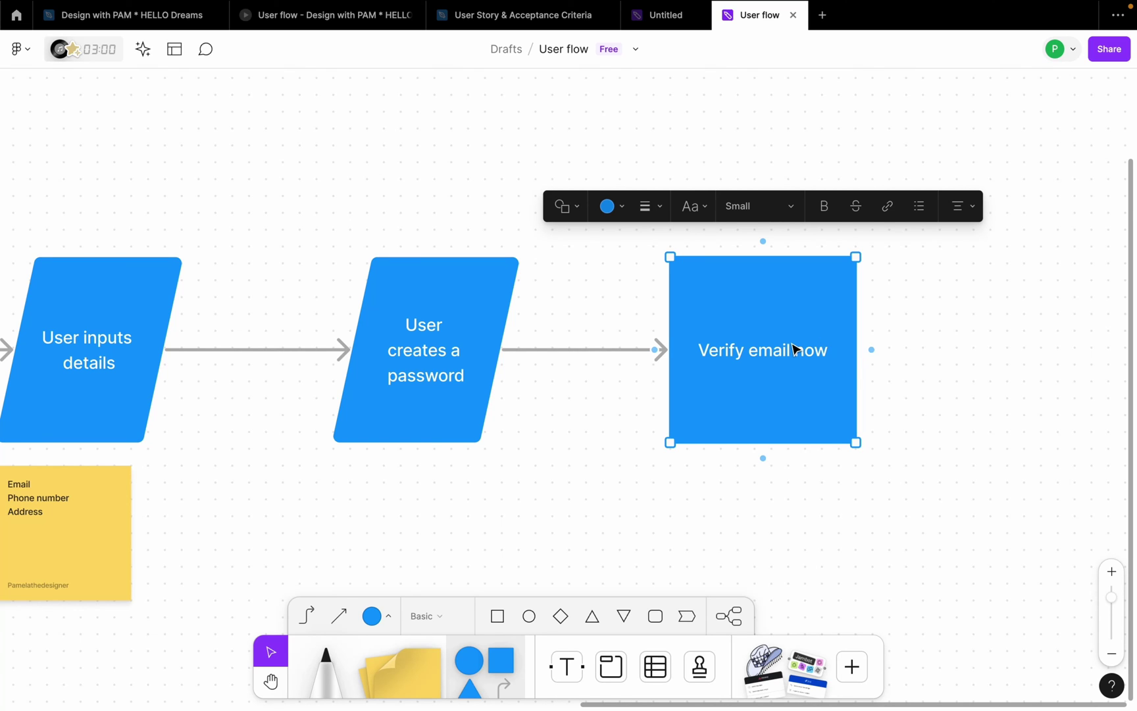
Replace the repeated 'decision' in the diamond legend line with 'condition'.
scroll(798, 348, down, 5)
scroll(362, 329, up, 8)
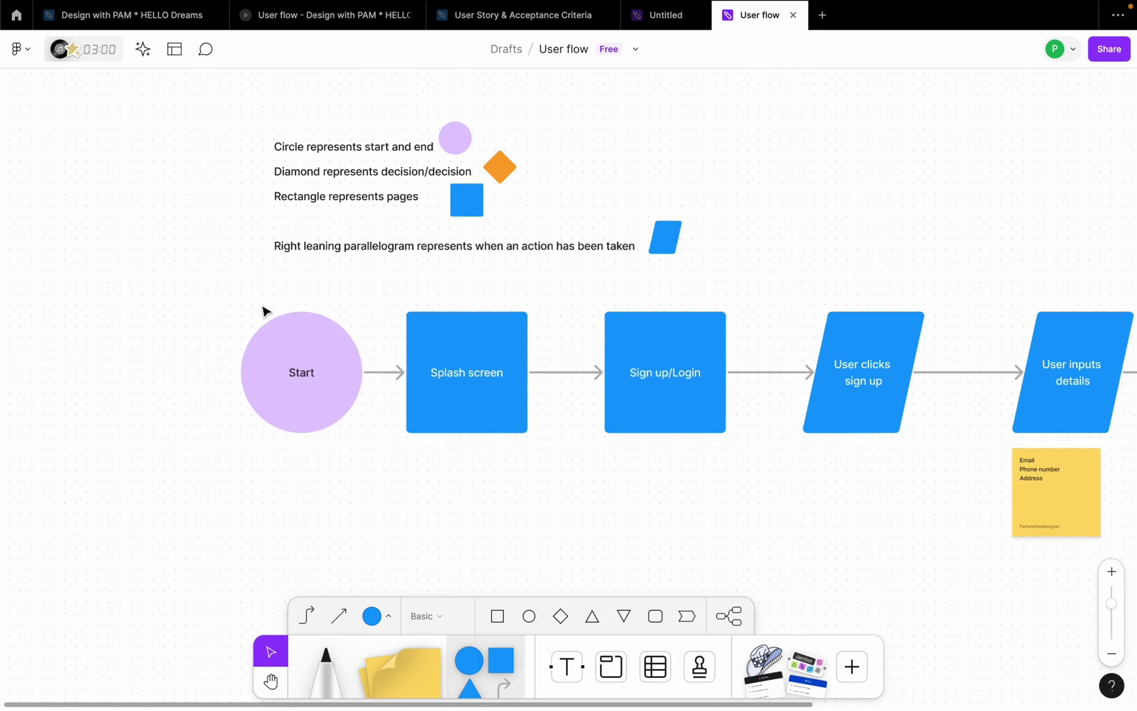
scroll(447, 158, up, 3)
click(460, 218)
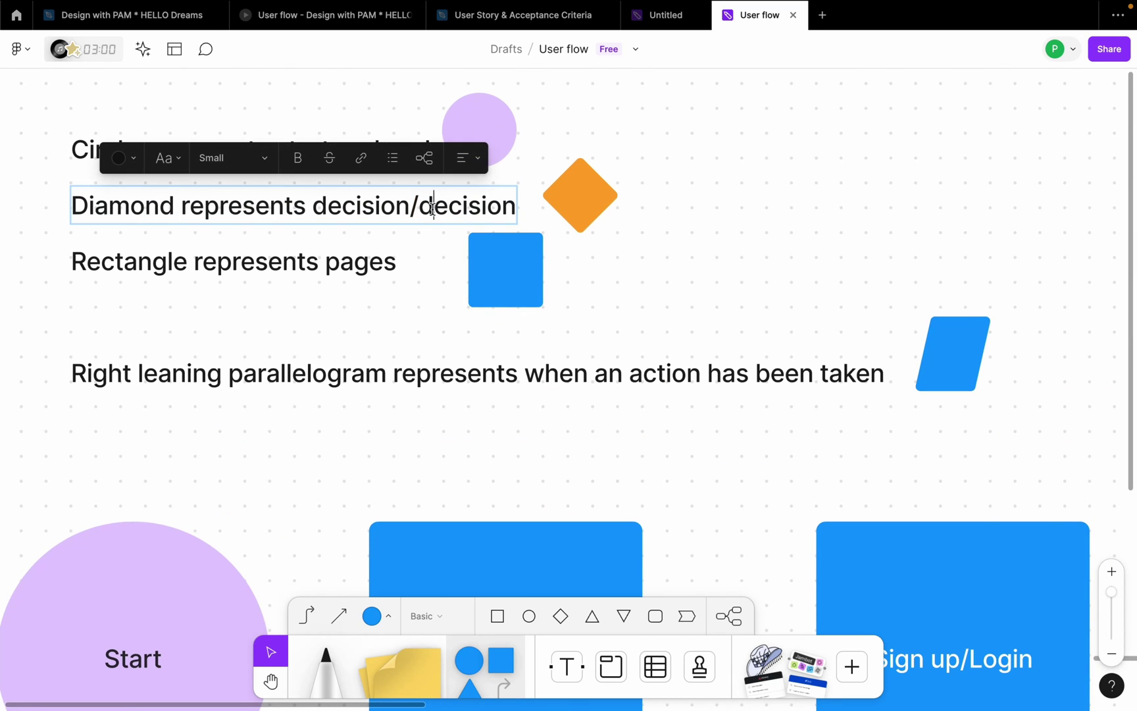
double_click(463, 217)
text(cond)
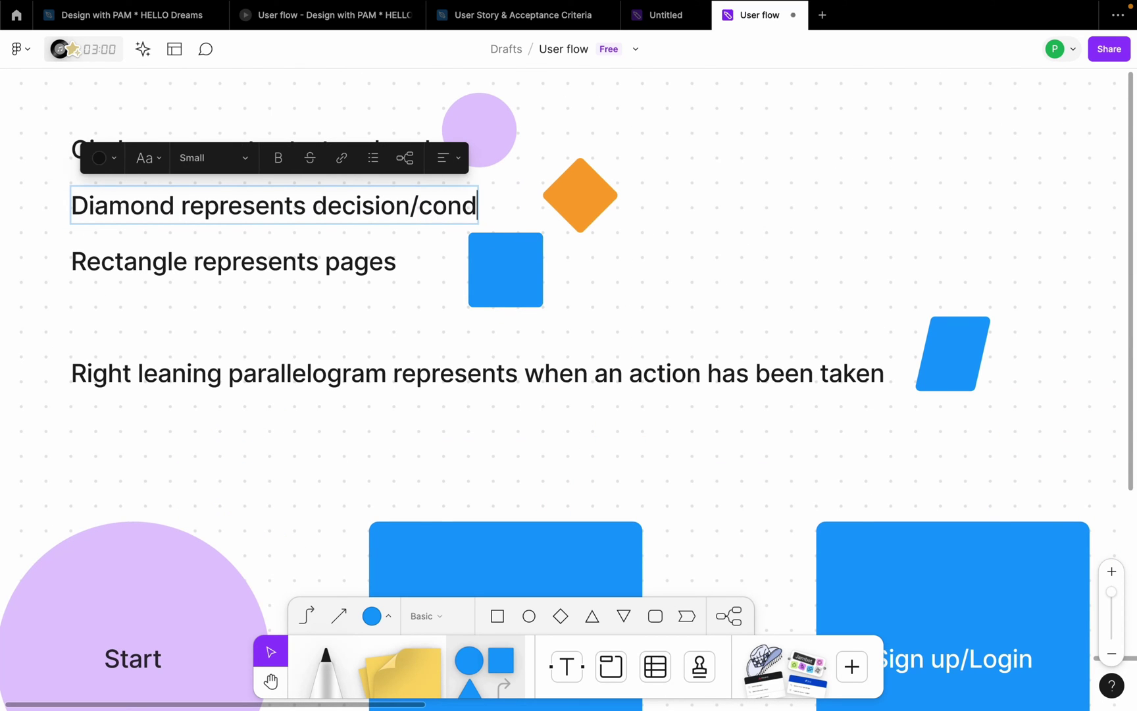
text(ition)
scroll(542, 204, down, 5)
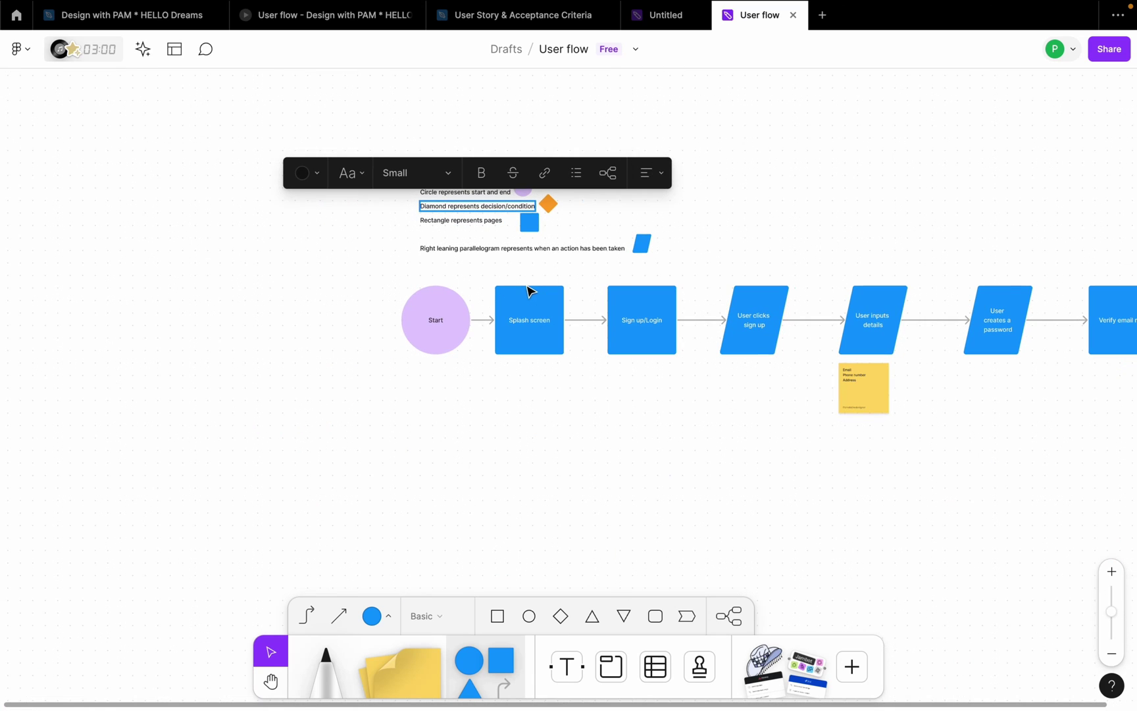
click(561, 275)
Select the 'Verify email now' step in the flow.
scroll(718, 305, right, 10)
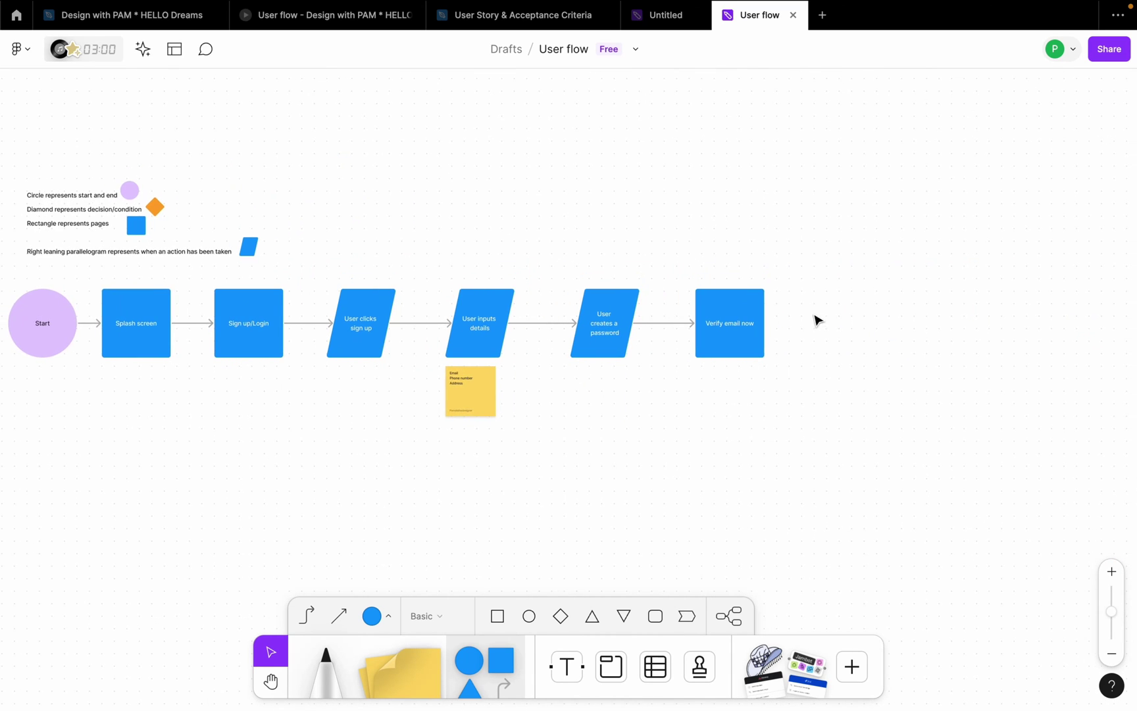
scroll(790, 319, up, 5)
scroll(765, 318, up, 3)
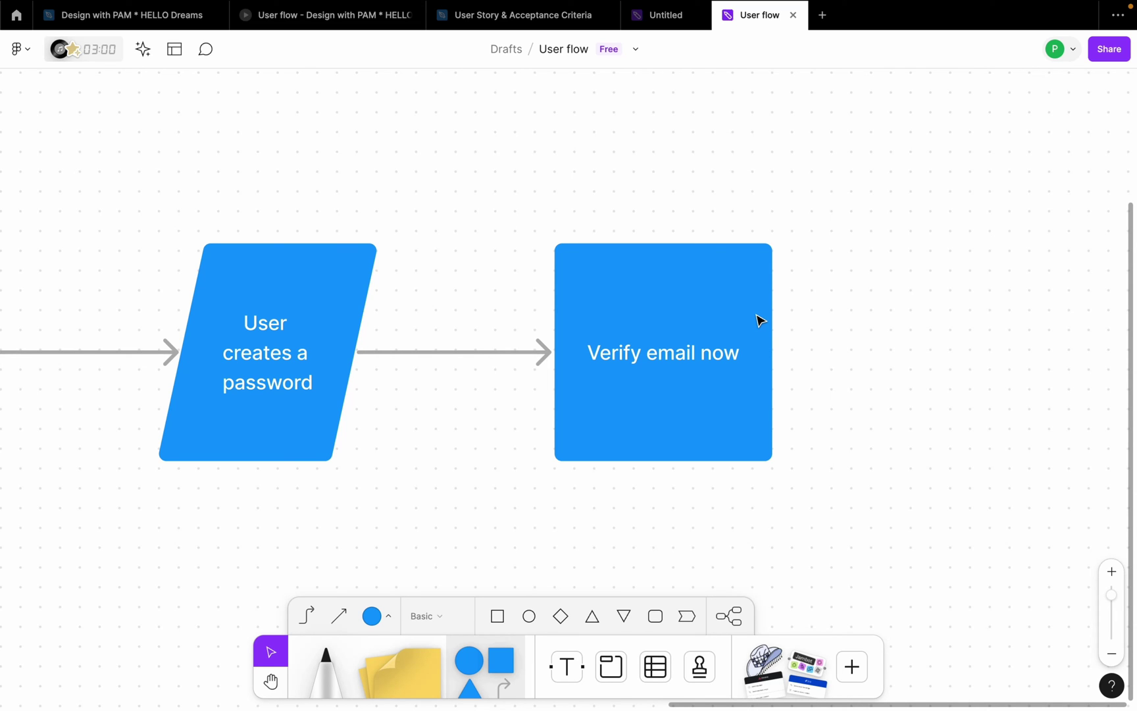
click(760, 323)
scroll(758, 326, down, 4)
scroll(758, 329, down, 2)
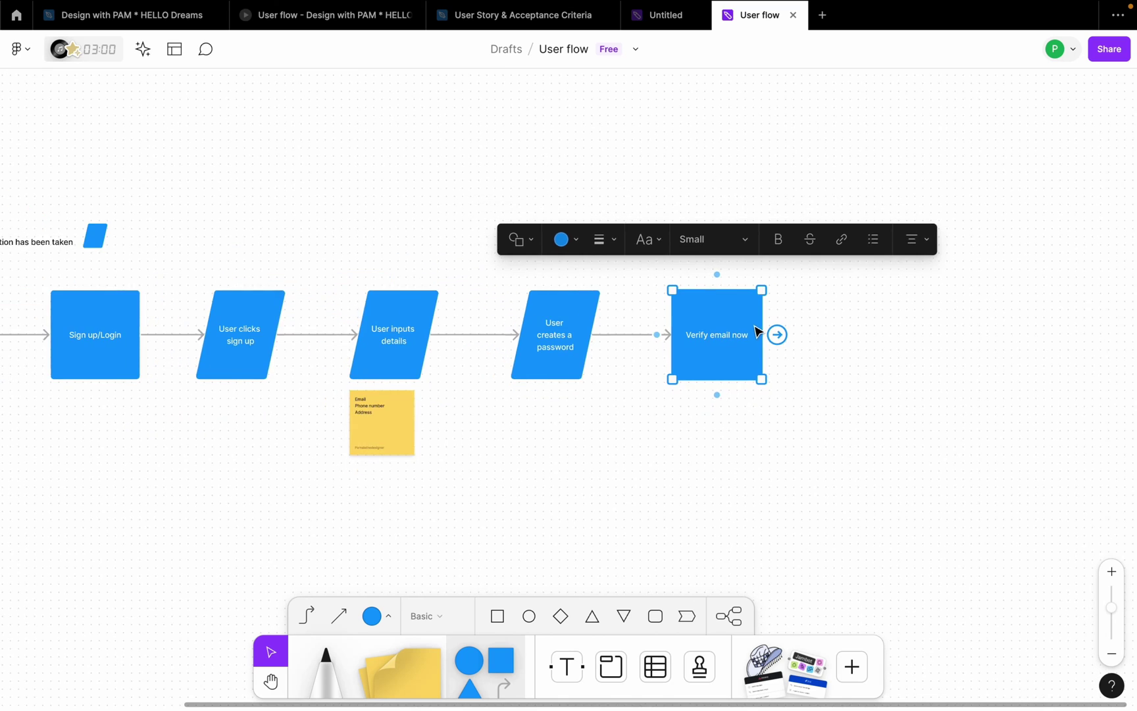
scroll(759, 332, up, 5)
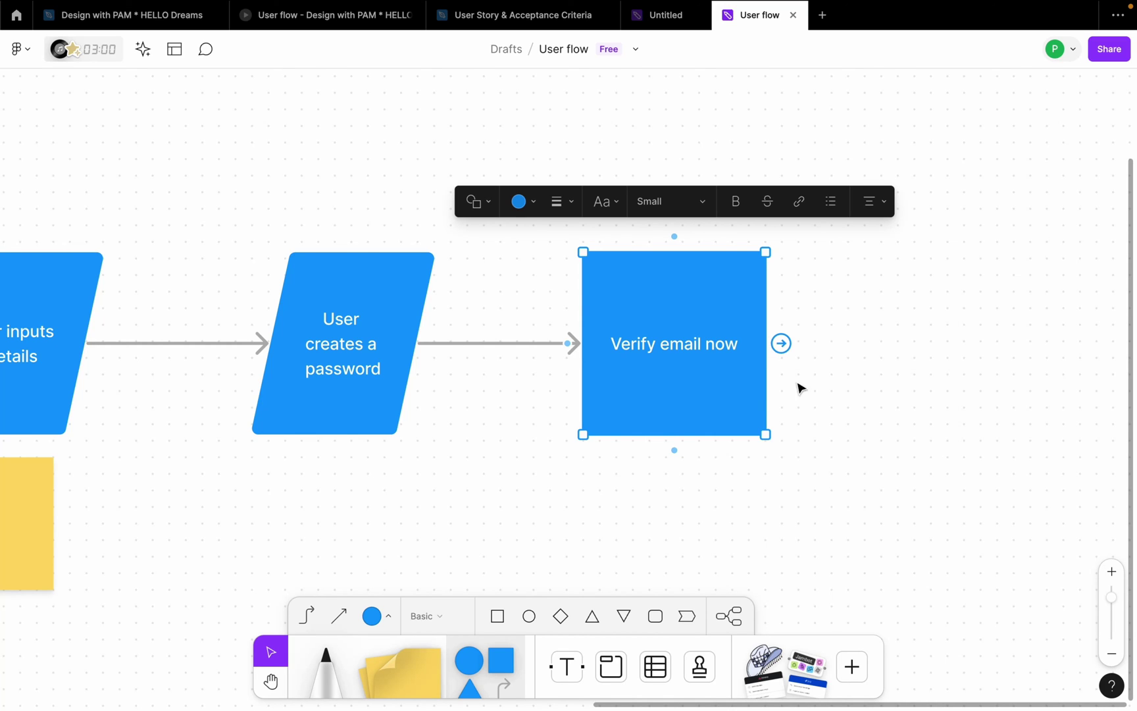
Make 'Verify email now' an orange diamond.
scroll(793, 394, right, 2)
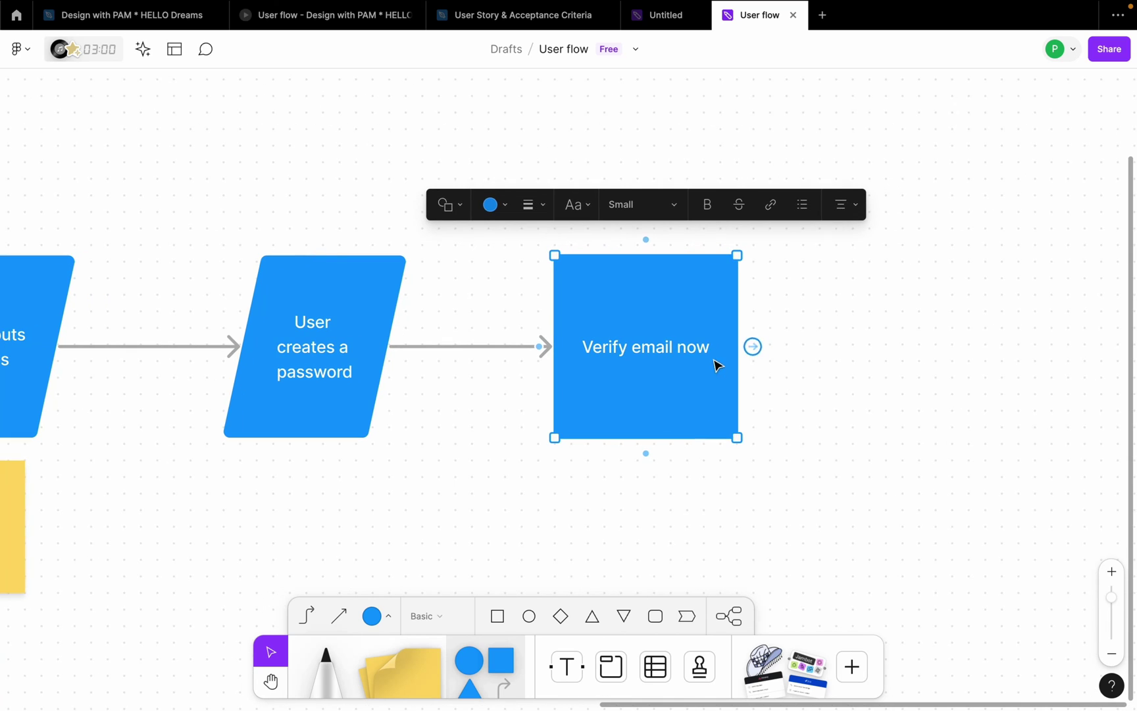
click(451, 206)
click(496, 104)
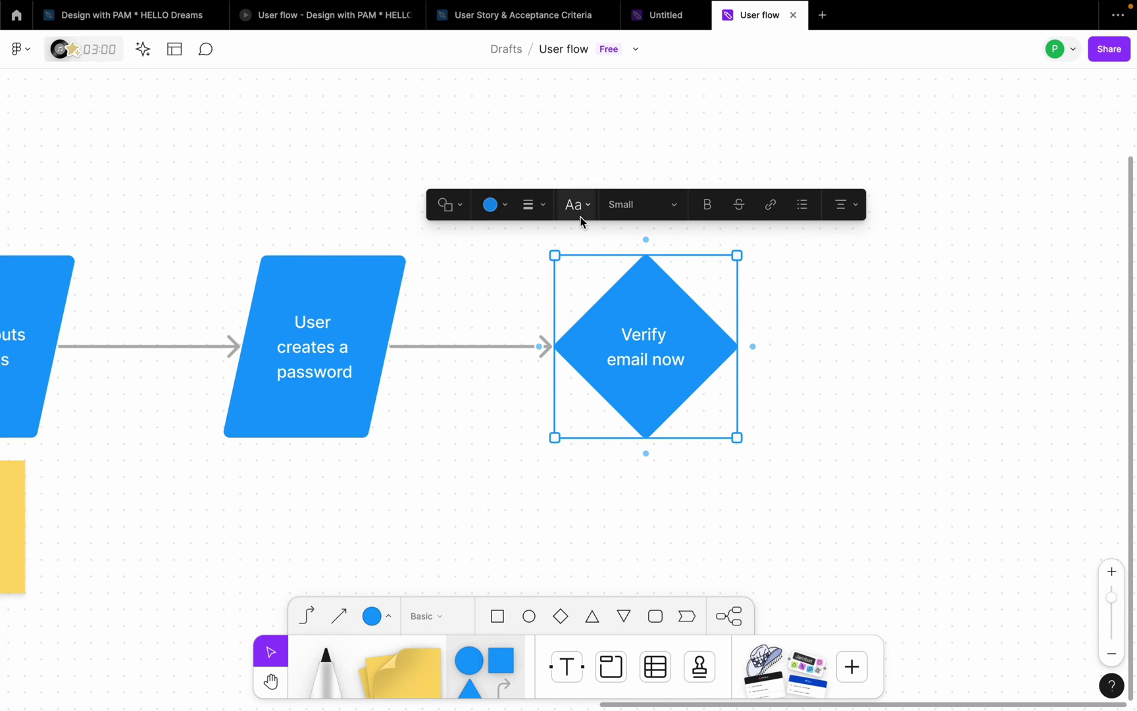
click(506, 206)
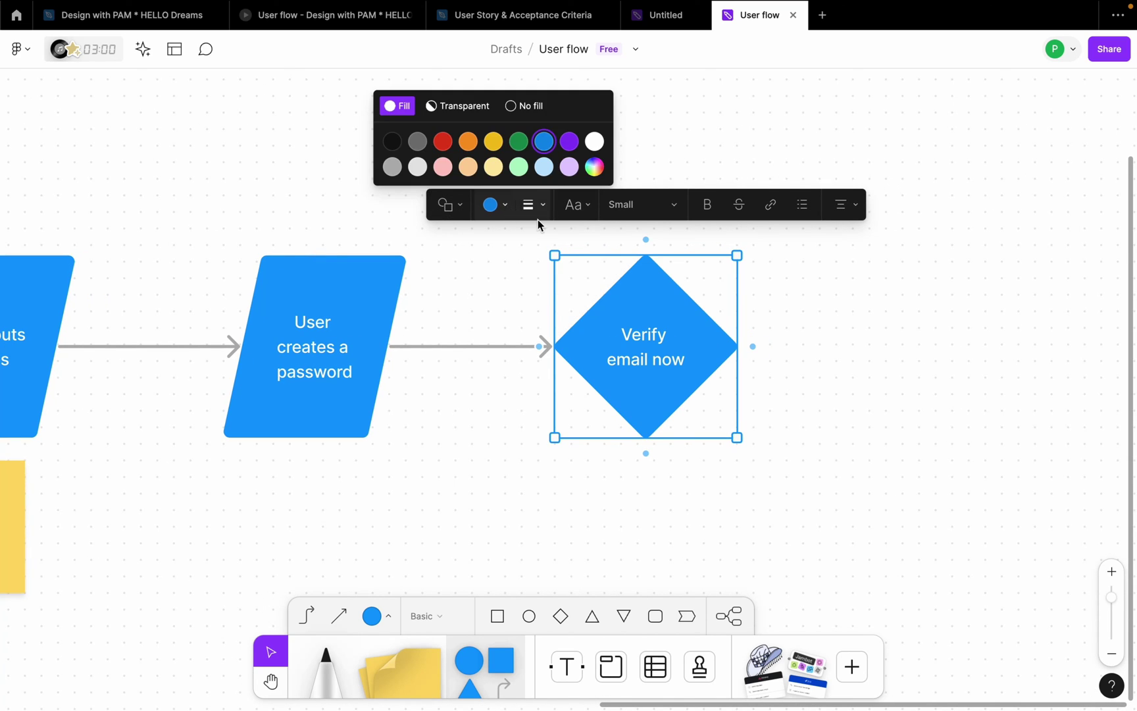
click(476, 144)
Add a connected 'Yes' diamond and move it above the flow.
scroll(786, 321, up, 1)
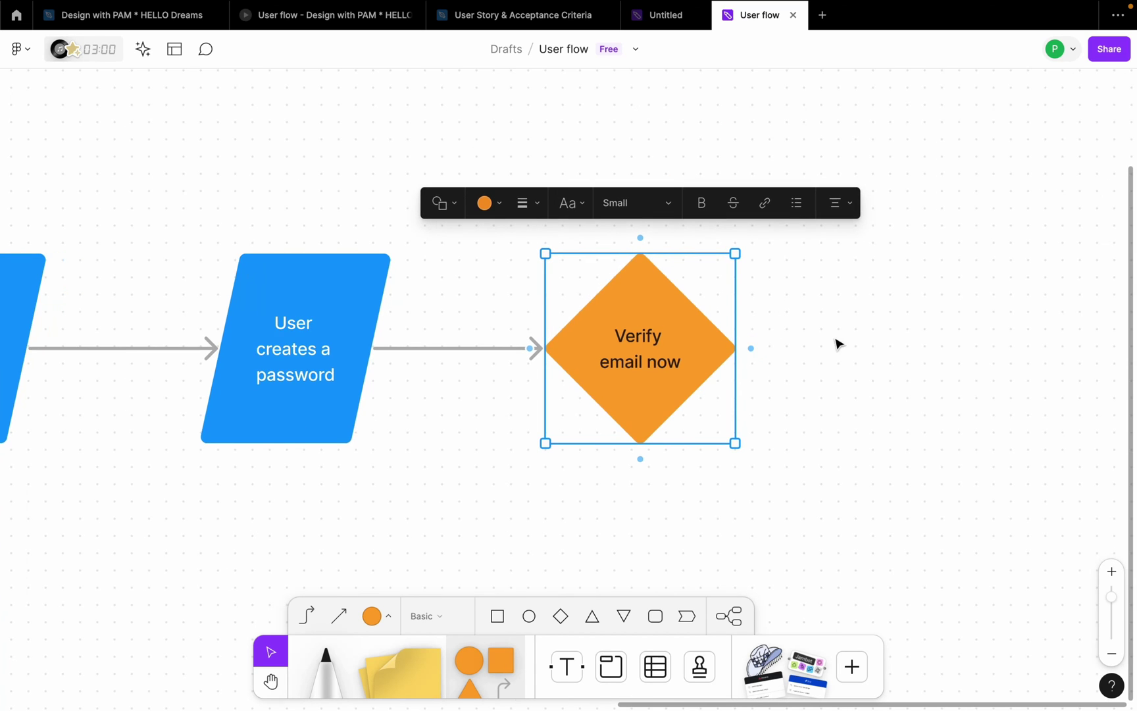
scroll(650, 398, right, 2)
scroll(688, 358, up, 3)
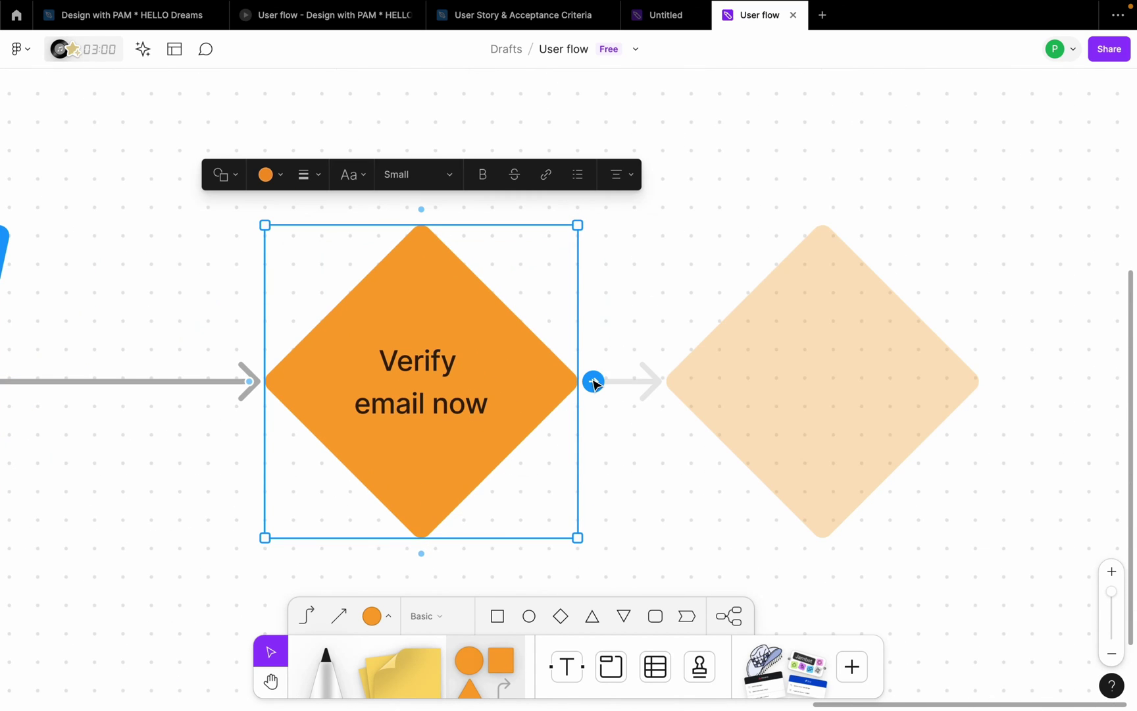
click(593, 382)
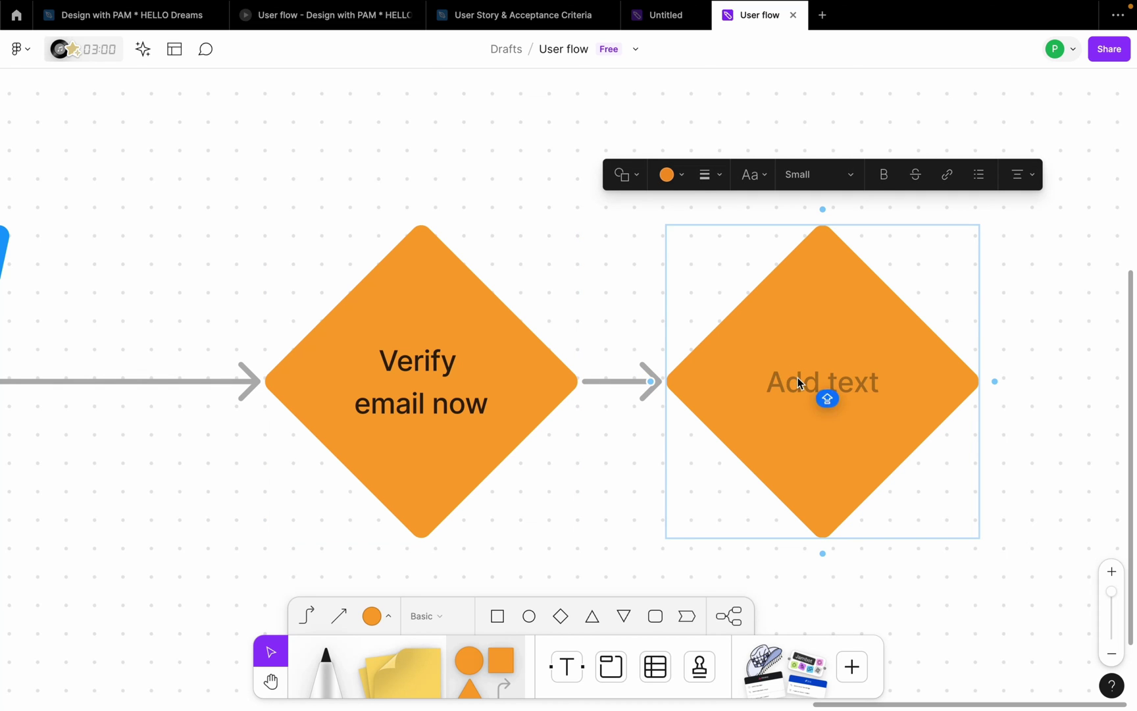
text(Yes)
click(1000, 348)
scroll(773, 362, down, 5)
drag(794, 363, 799, 191)
Add a second connected diamond below Yes, labelled 'No'.
click(651, 366)
scroll(651, 365, up, 5)
click(651, 356)
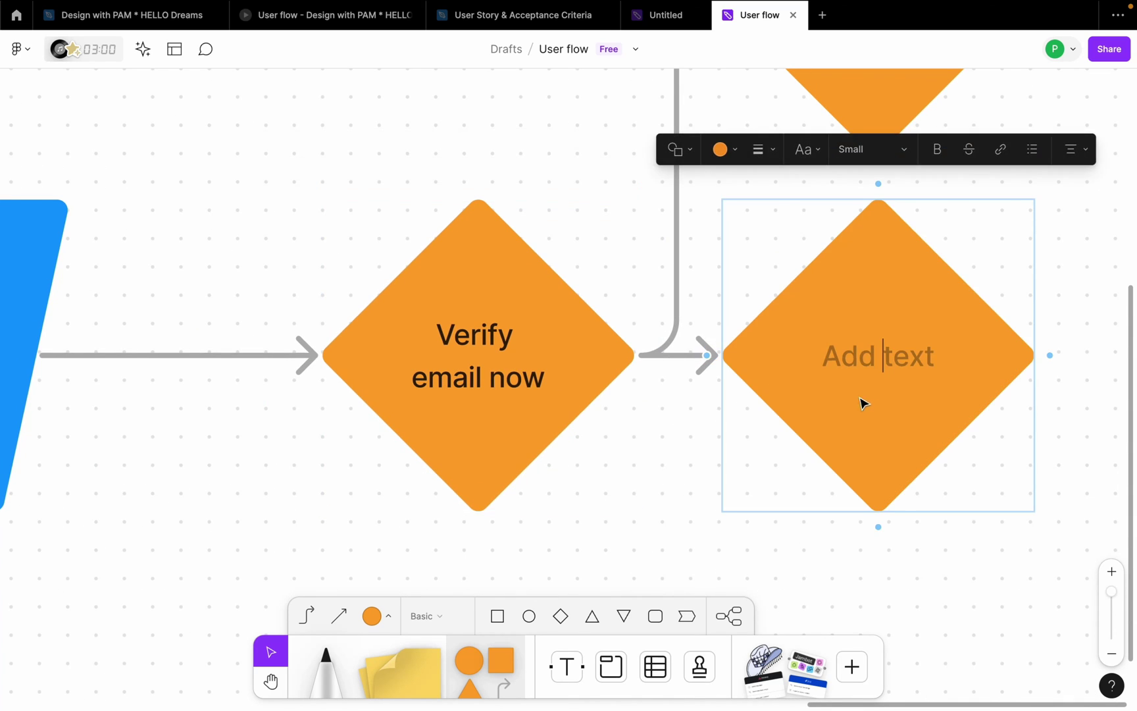
scroll(844, 399, down, 5)
click(882, 447)
click(871, 398)
drag(870, 399, 849, 455)
double_click(849, 455)
text(Np)
scroll(853, 448, down, 5)
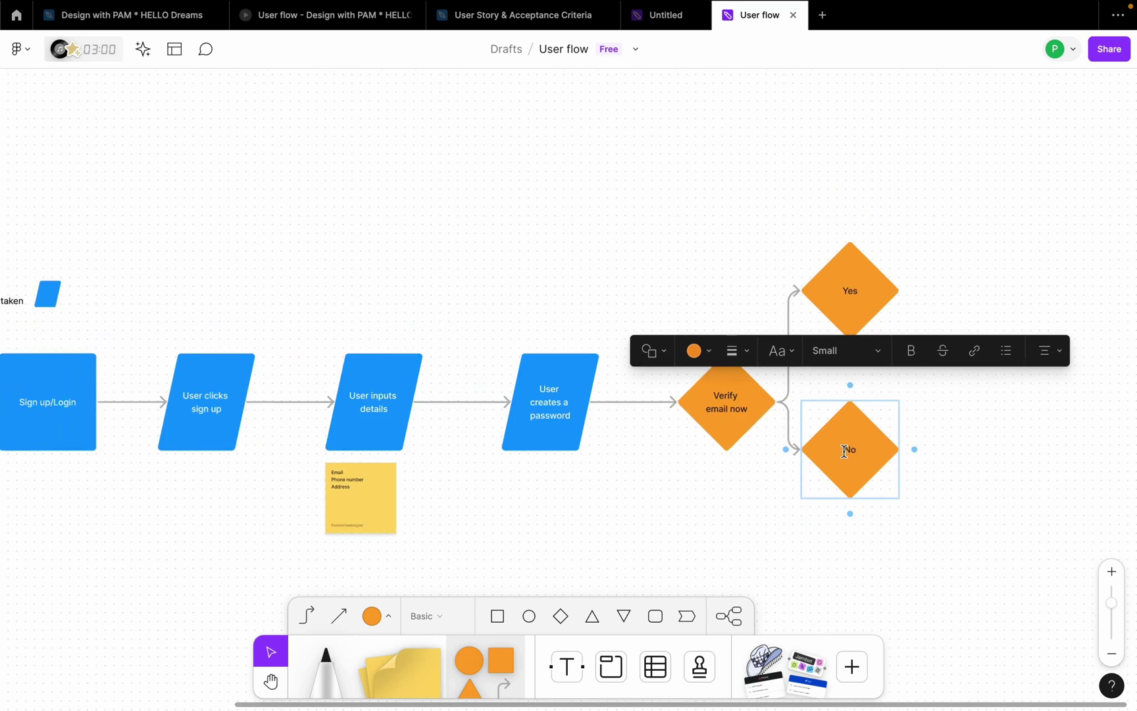
click(995, 467)
scroll(979, 472, up, 5)
Add a connected shape after No labelled 'Success screen'.
scroll(803, 475, right, 2)
scroll(803, 475, down, 1)
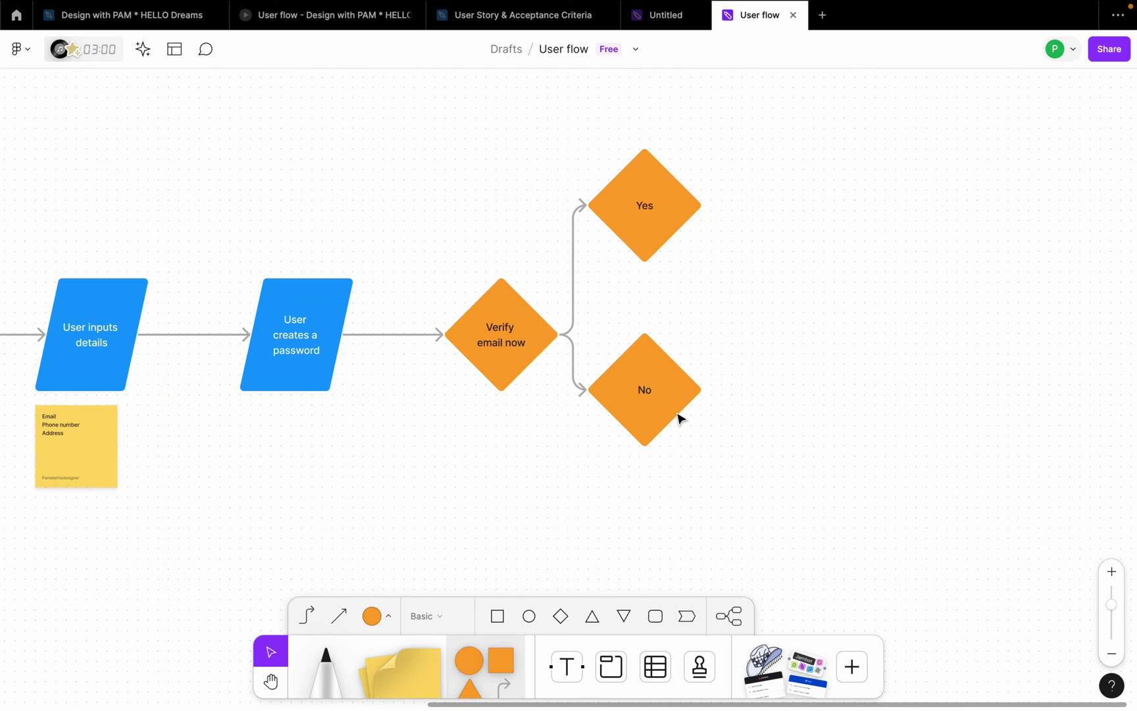
click(673, 406)
click(716, 389)
scroll(917, 392, up, 3)
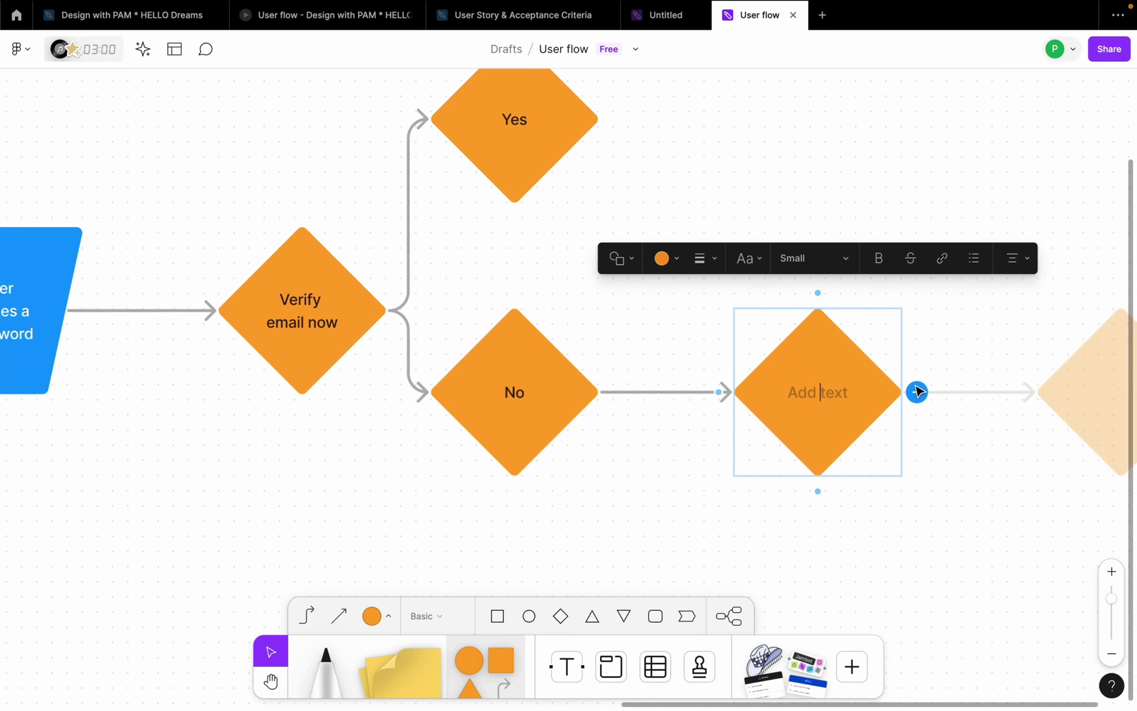
text(Succ)
text(e)
key(BackSpace)
text(cess screen)
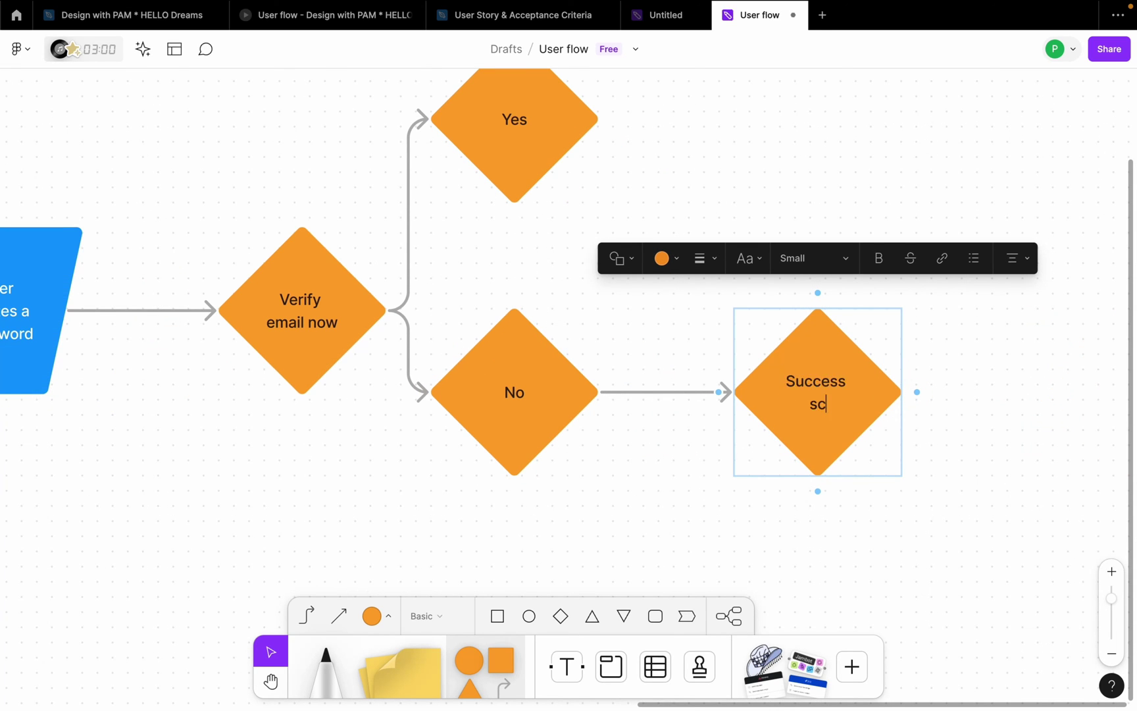
click(820, 363)
Make 'Success screen' a blue square.
click(635, 262)
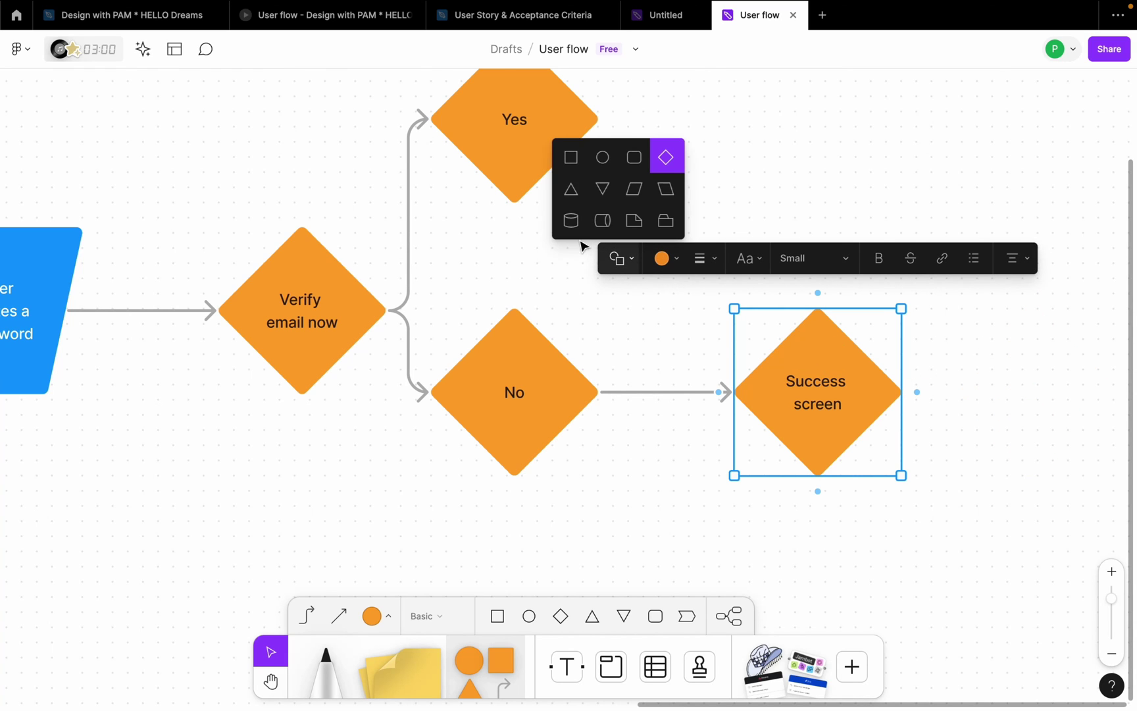
click(571, 158)
click(672, 261)
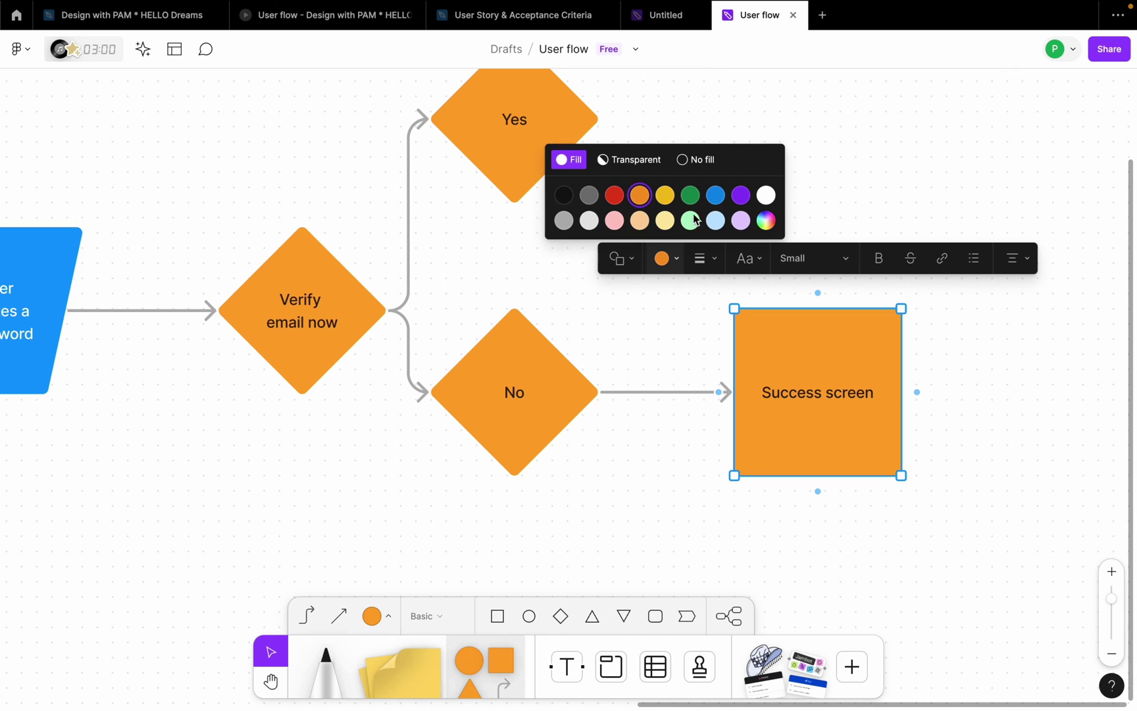
click(715, 196)
click(837, 241)
scroll(881, 302, down, 3)
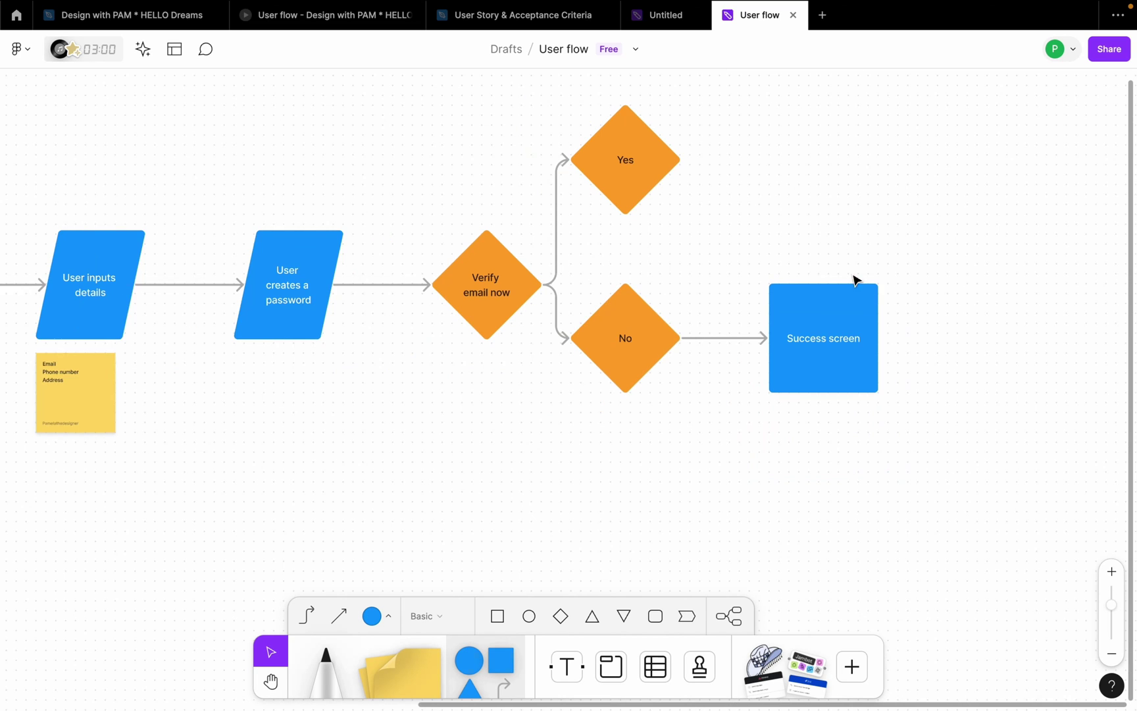
scroll(916, 324, up, 3)
Add a connected lilac circle labelled 'End' after Success screen.
click(869, 356)
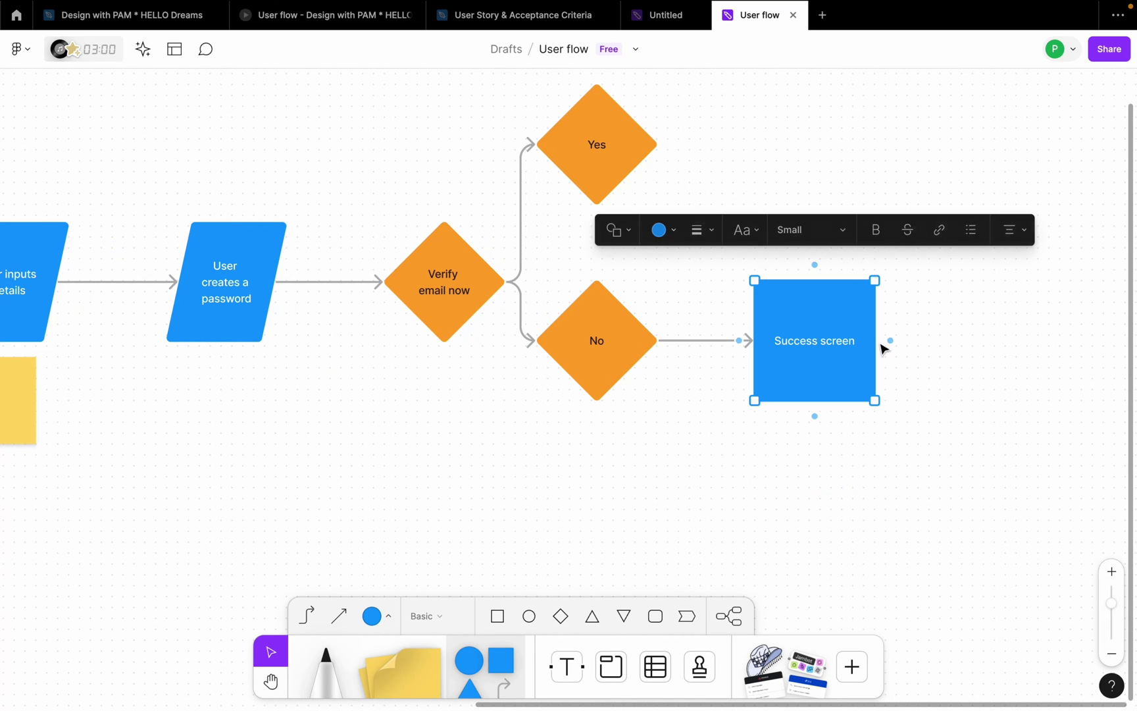
click(899, 343)
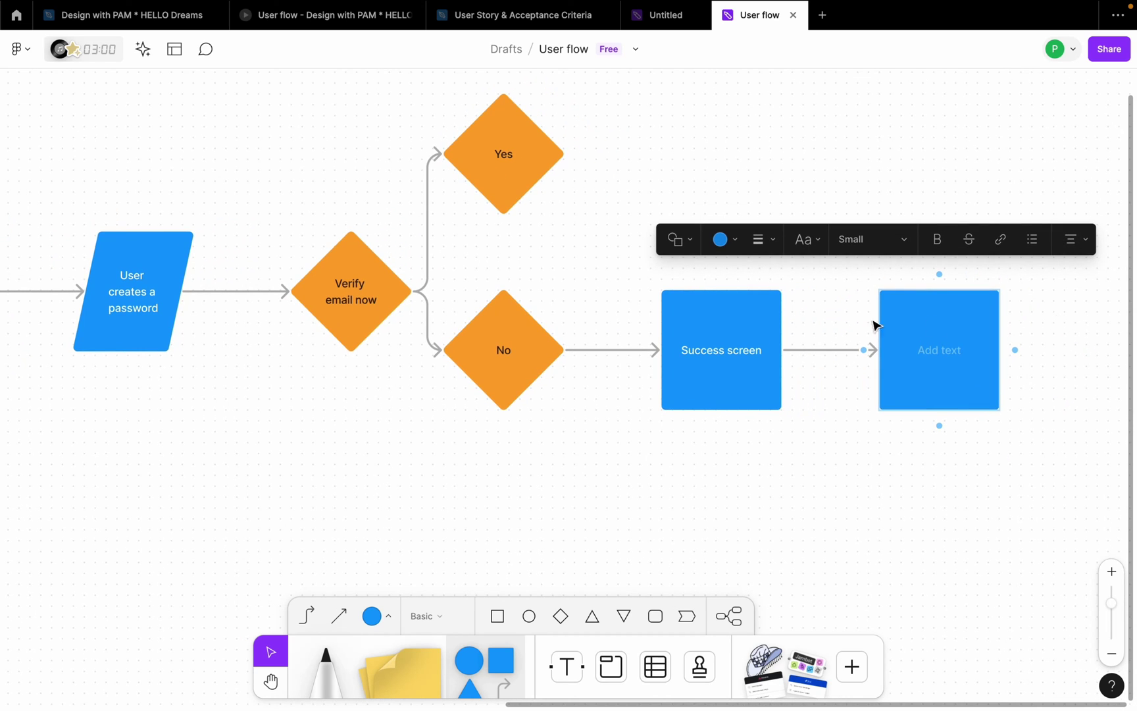
click(735, 244)
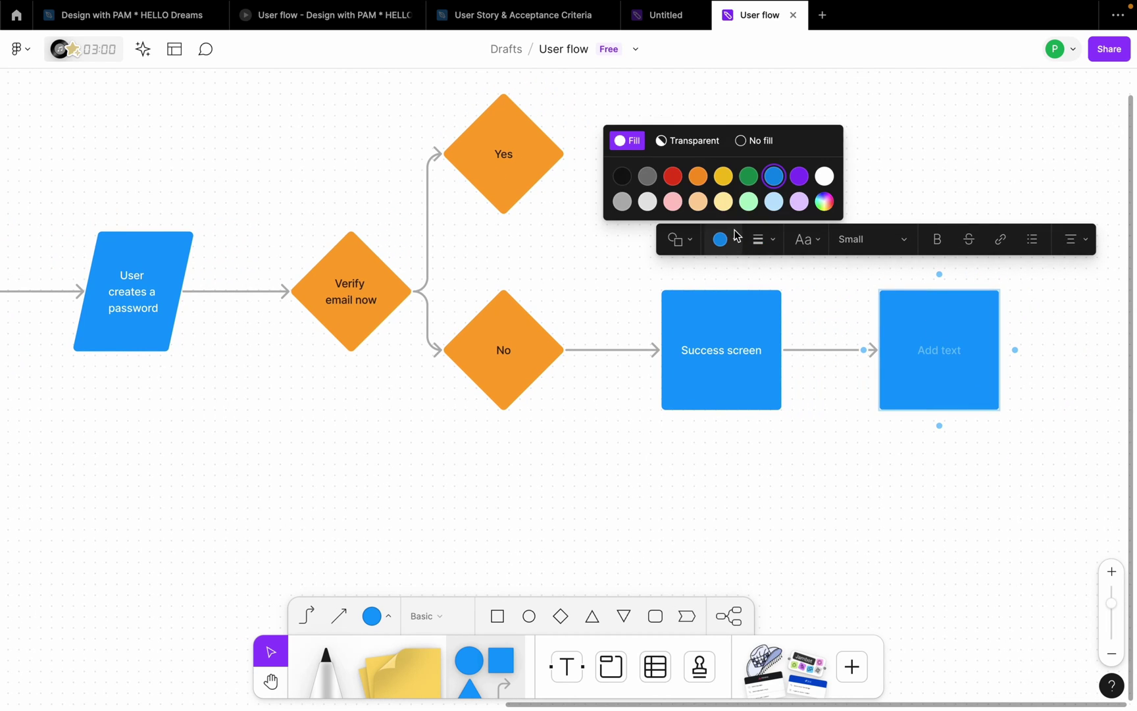
click(799, 200)
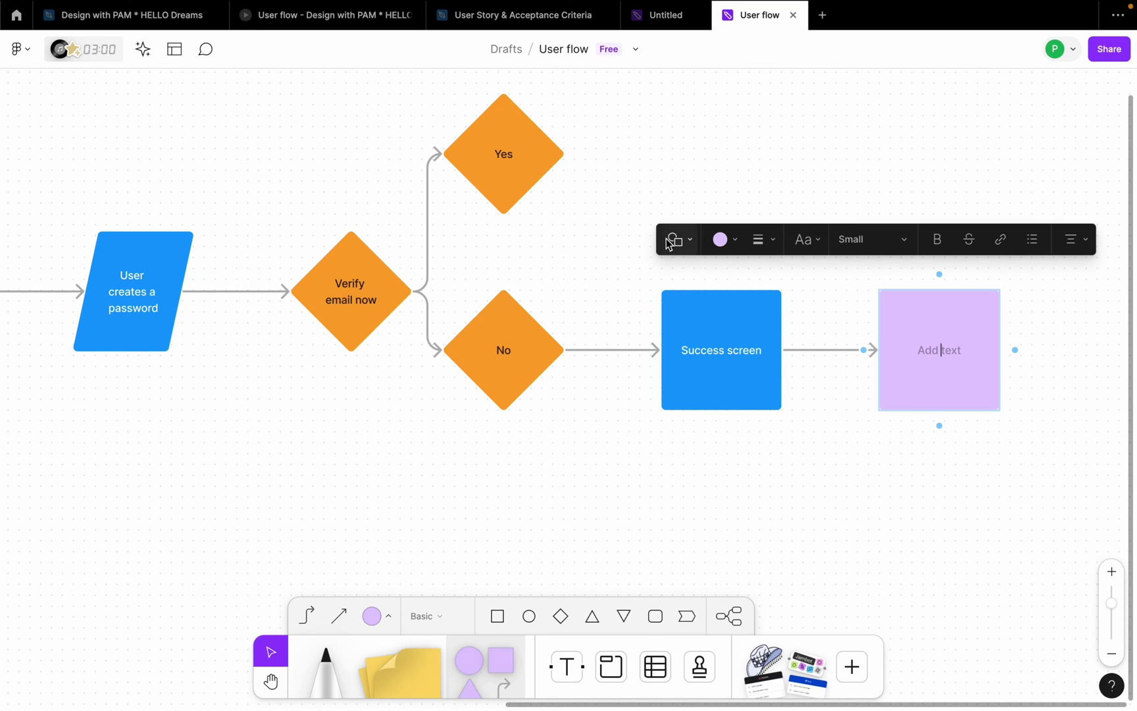
click(691, 245)
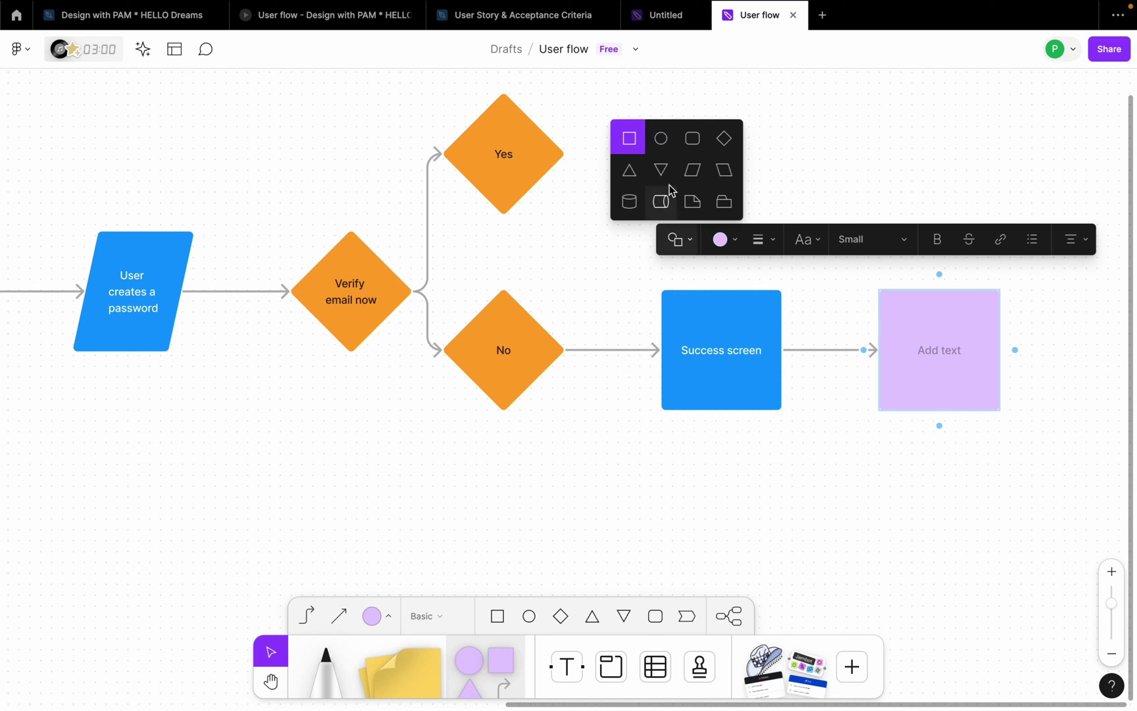
click(661, 140)
scroll(985, 366, up, 2)
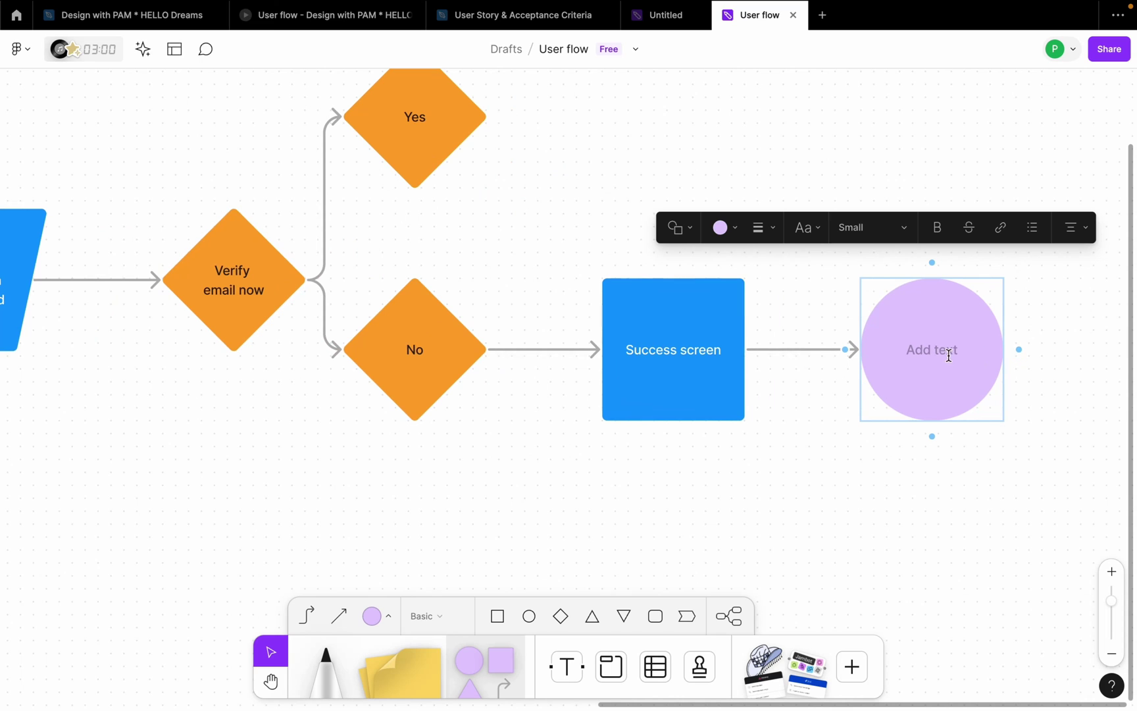
text(End)
click(1020, 347)
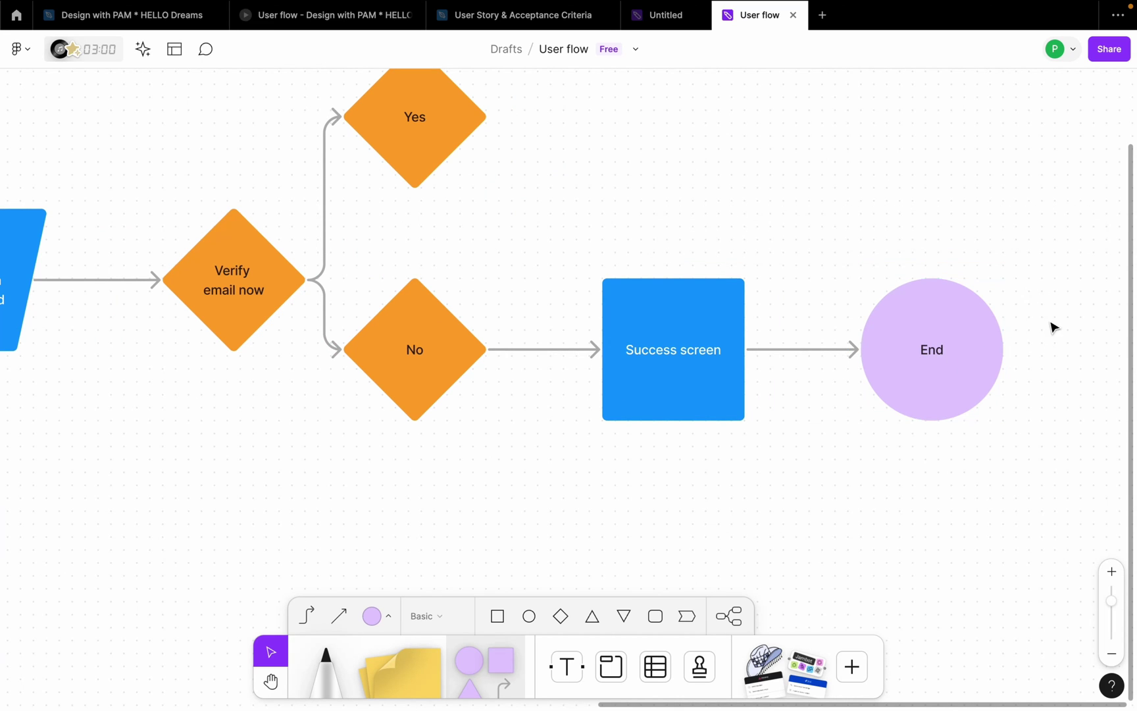
scroll(1023, 342, down, 5)
scroll(1020, 348, up, 3)
scroll(1022, 347, down, 1)
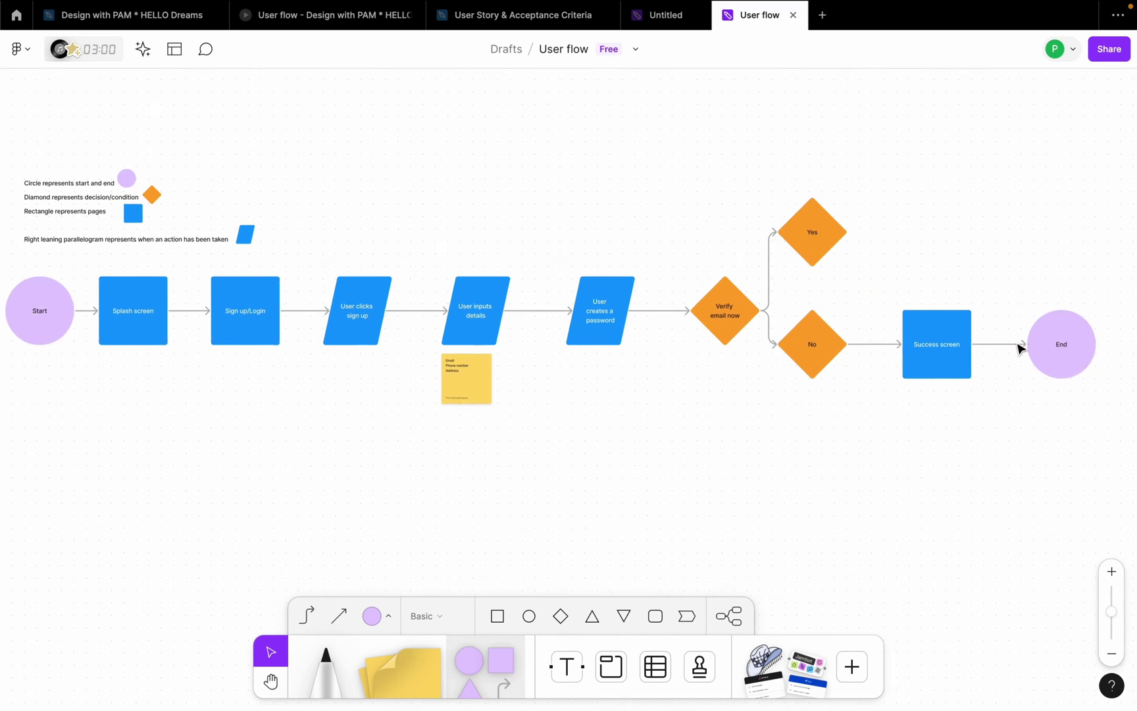
scroll(1018, 347, left, 2)
scroll(1019, 348, up, 1)
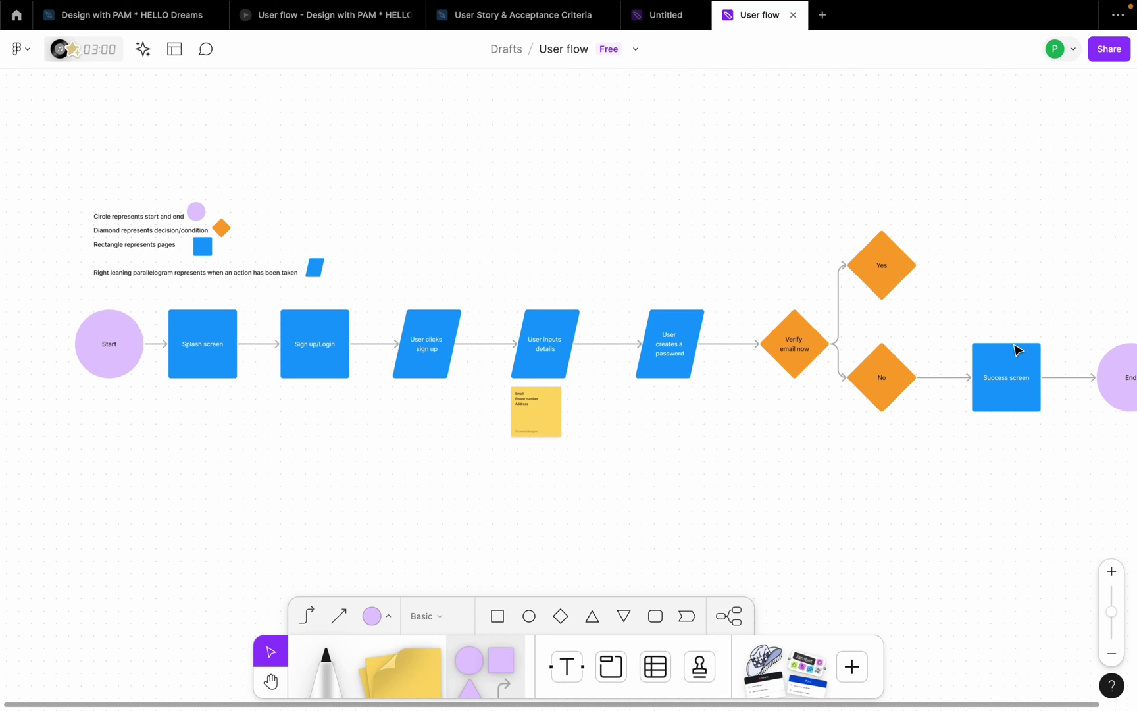
click(102, 347)
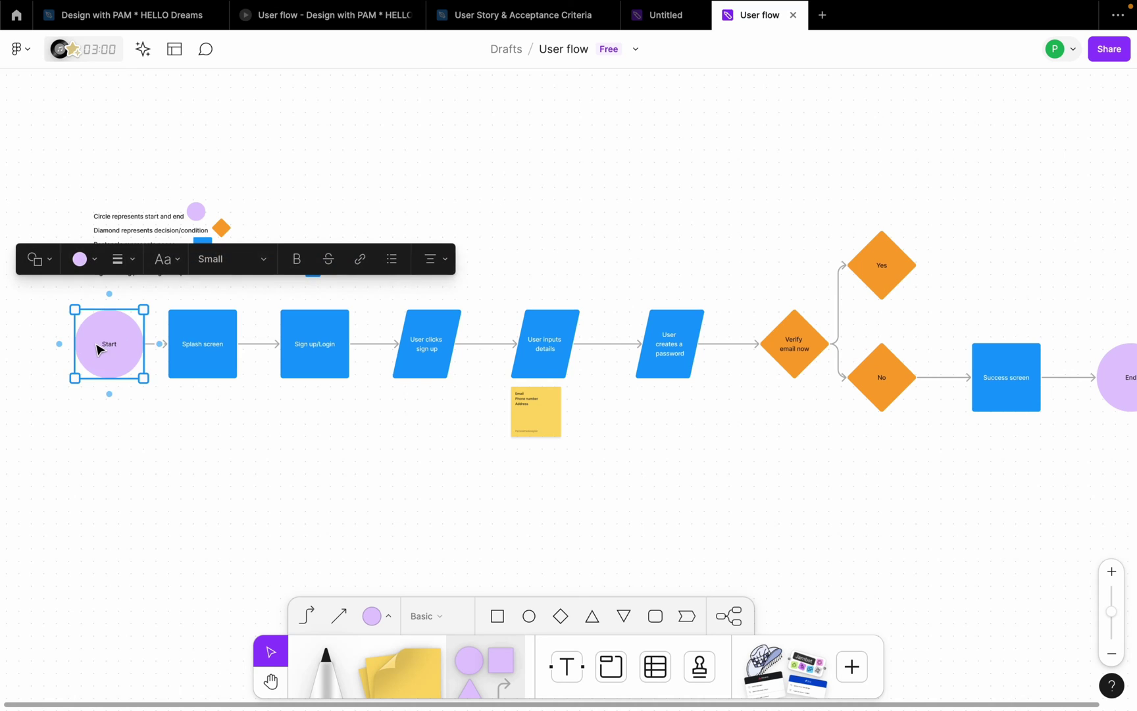
scroll(100, 348, up, 3)
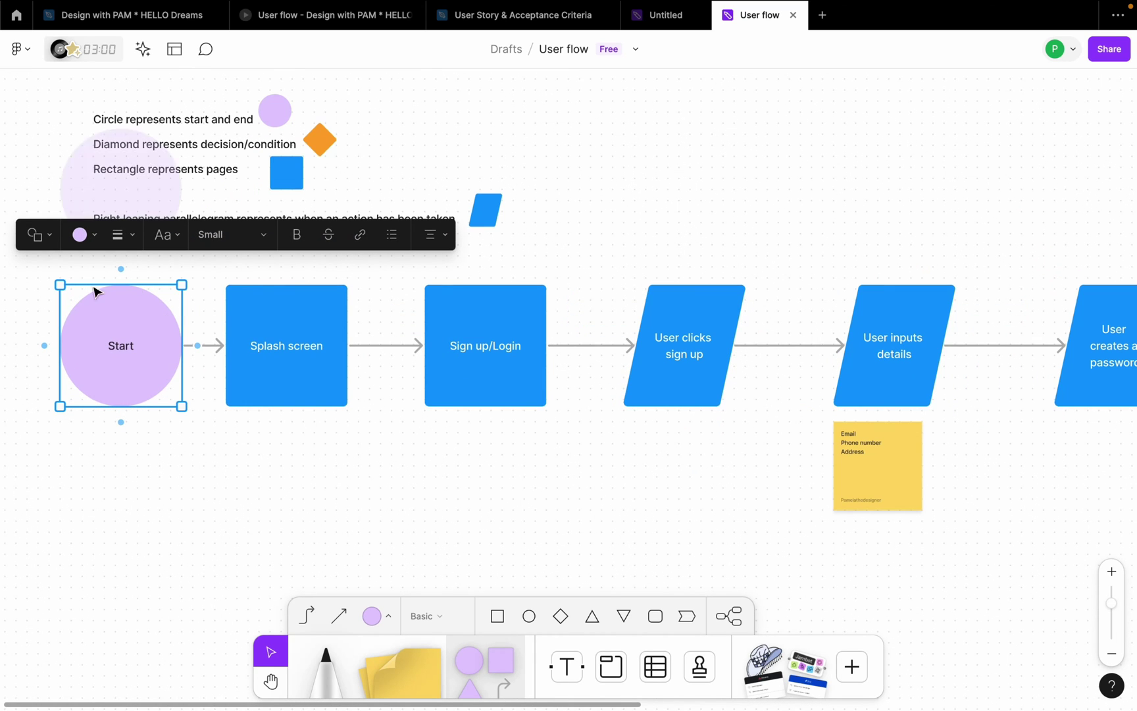
scroll(112, 355, down, 1)
scroll(112, 355, down, 3)
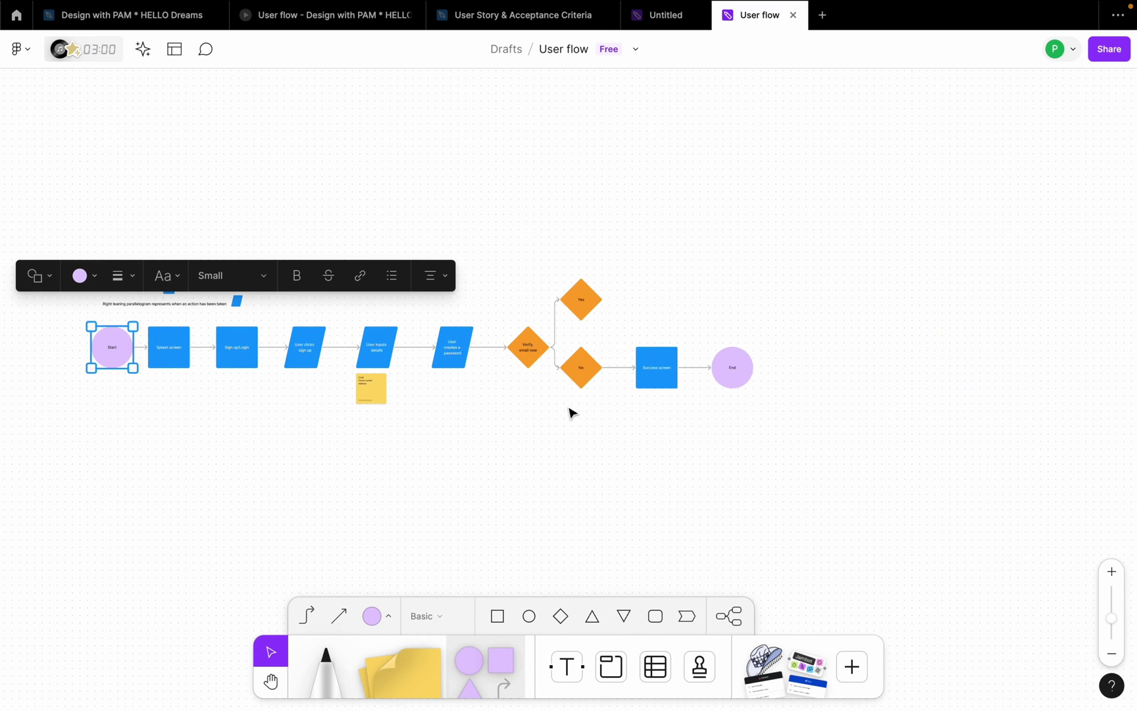
click(725, 377)
scroll(102, 342, up, 5)
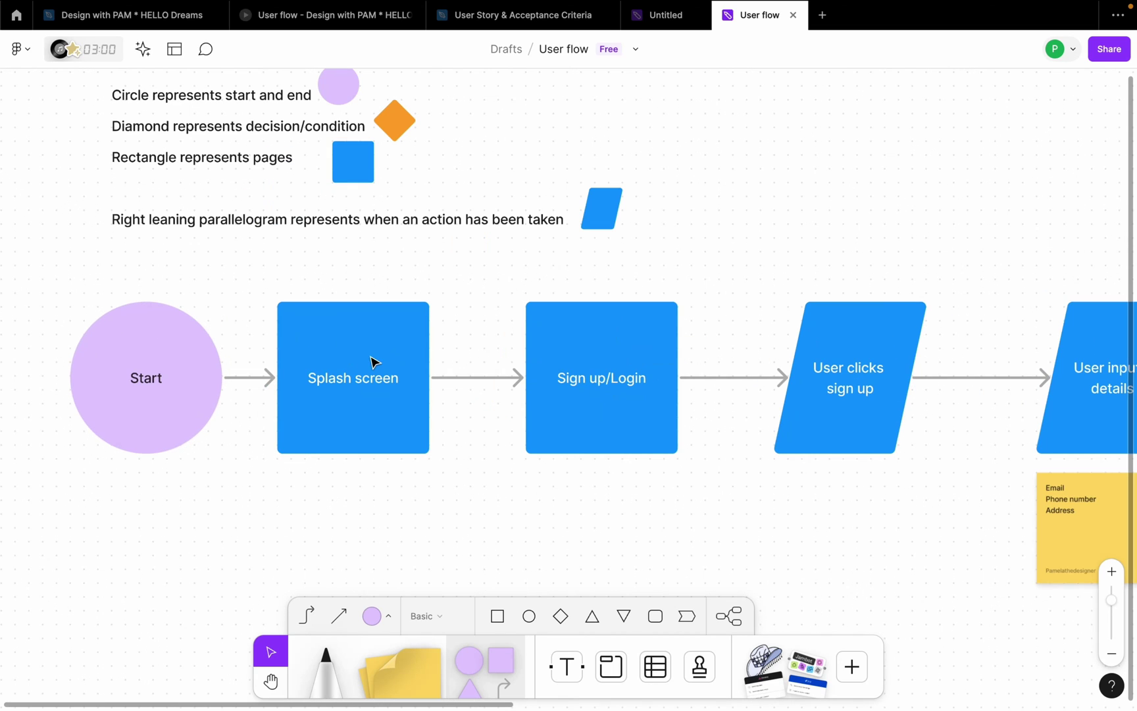
click(371, 360)
scroll(356, 376, down, 2)
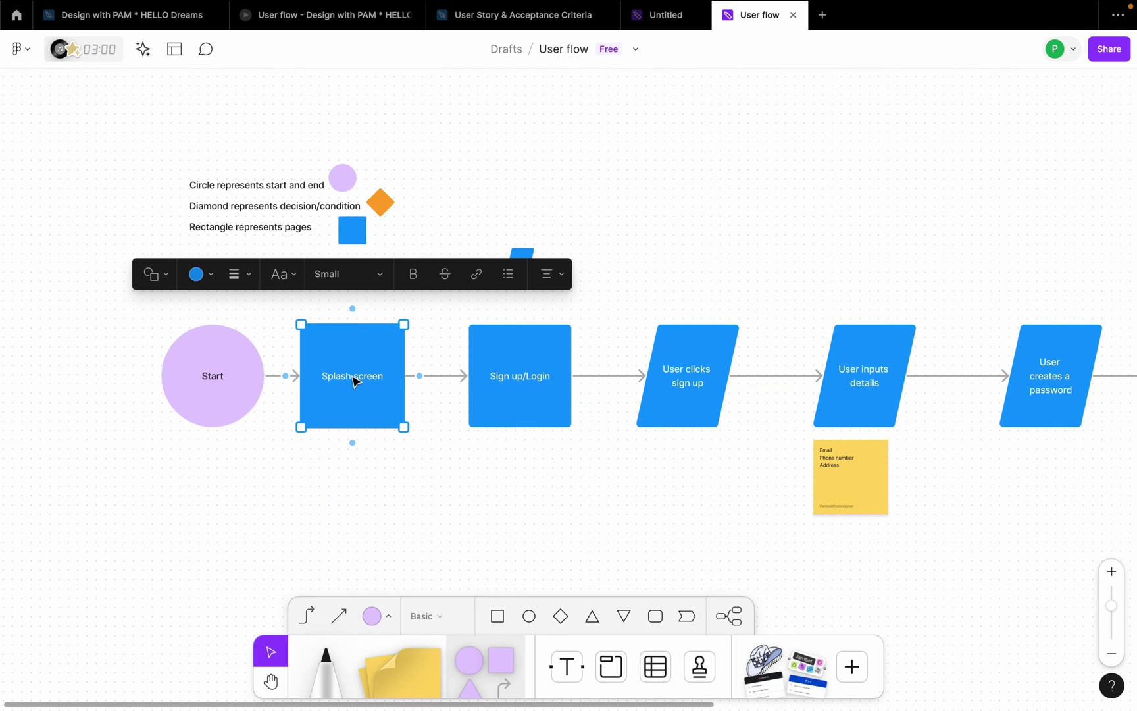
click(341, 429)
scroll(250, 401, down, 3)
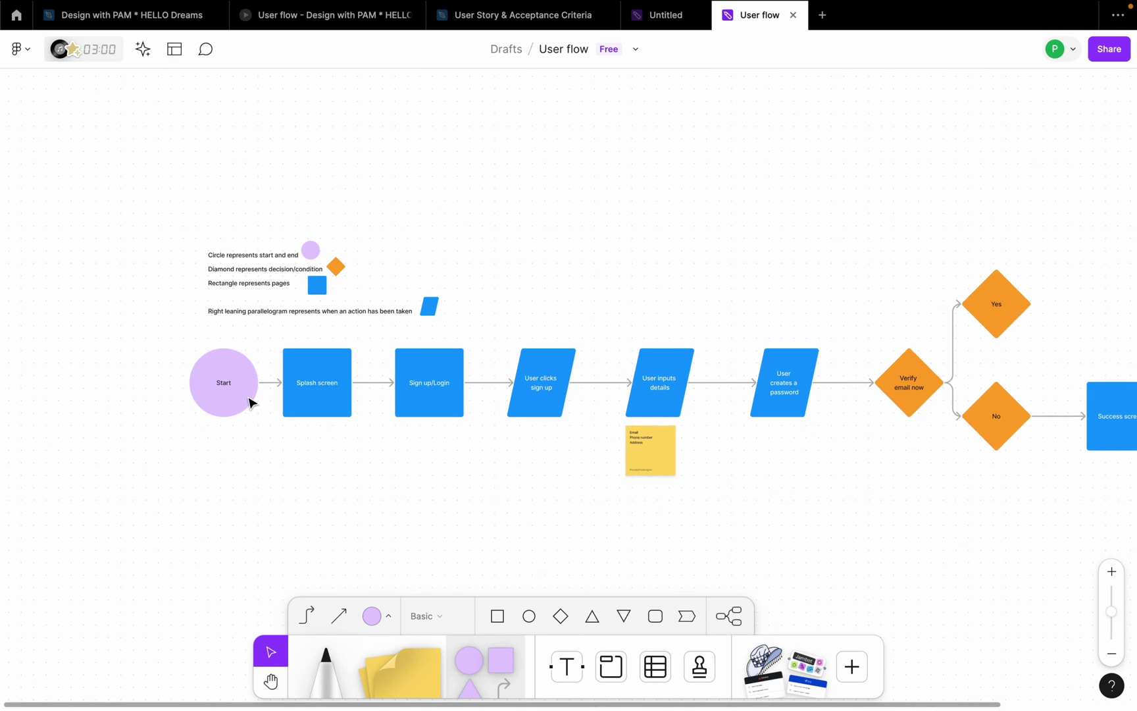
scroll(250, 403, right, 5)
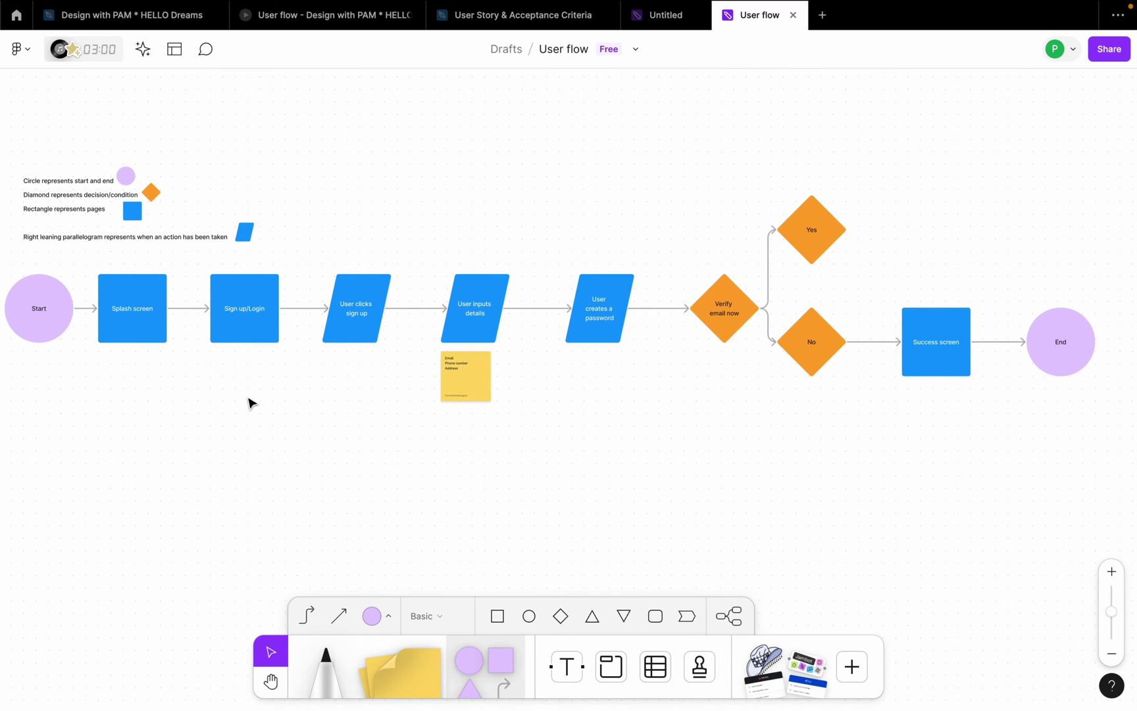
scroll(250, 403, left, 1)
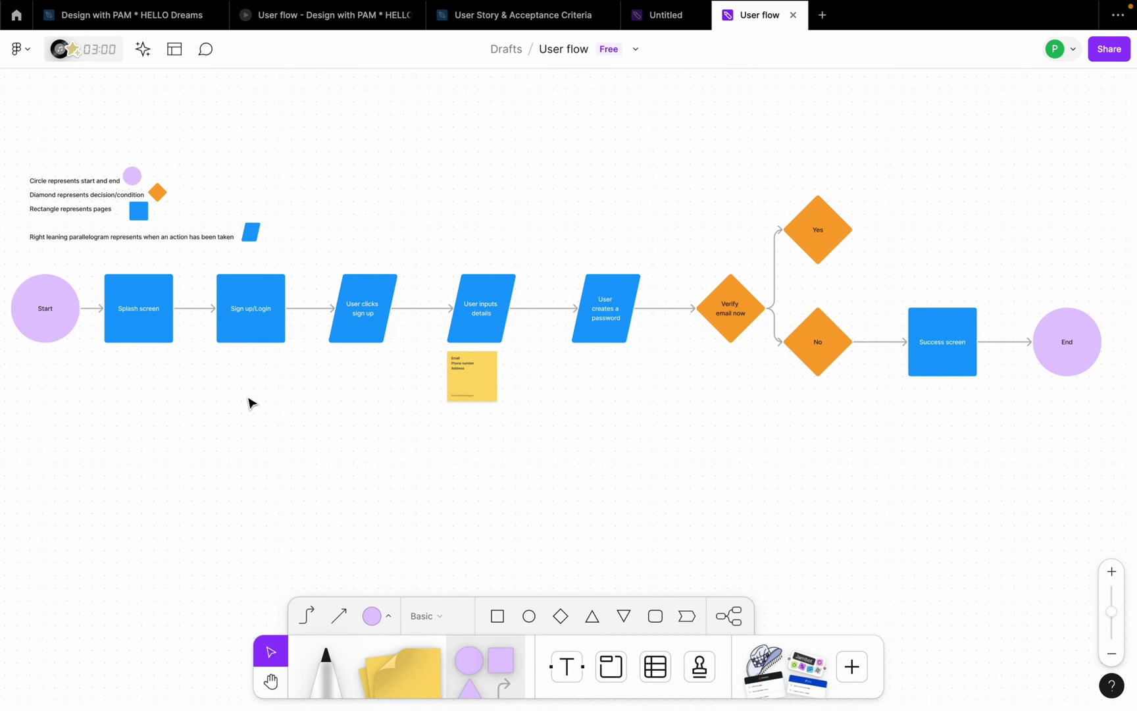